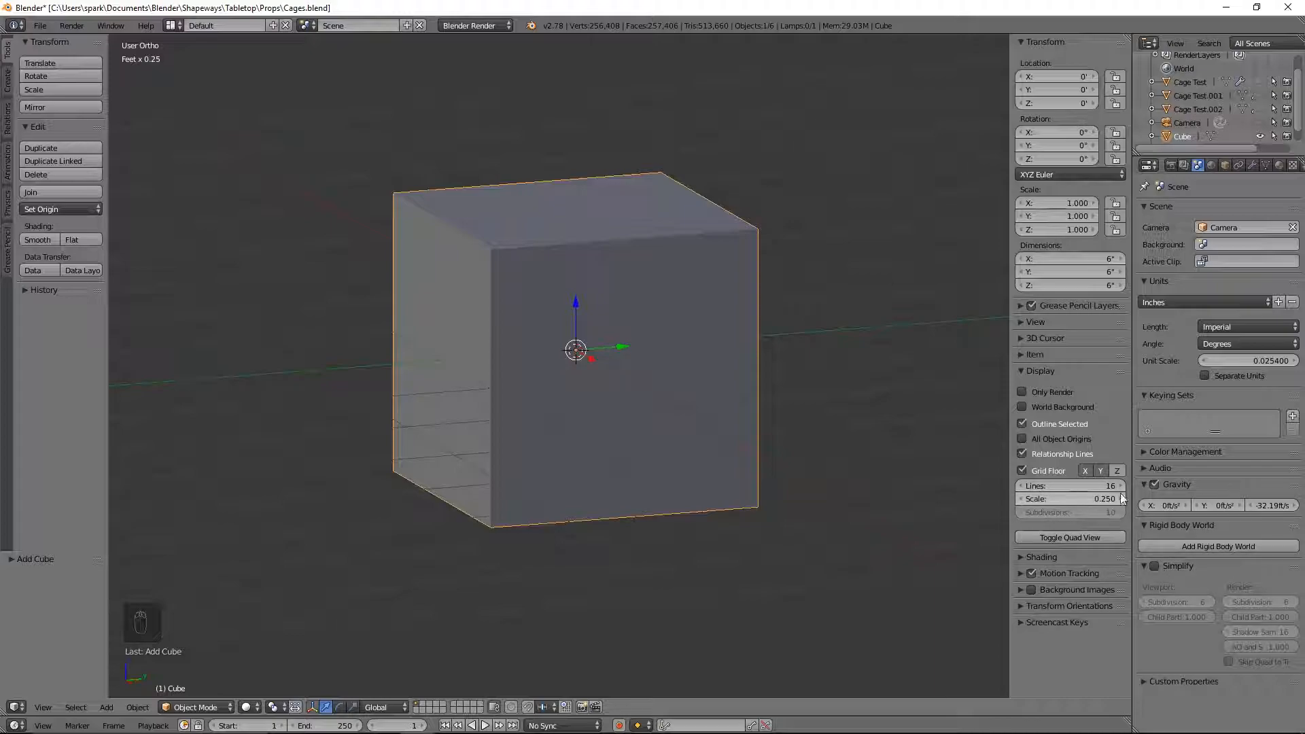
# Set the cube's dimensions to 1 inch in X, 1 inch in Y and 1.75 inches in Z
pyautogui.click(1044, 258)
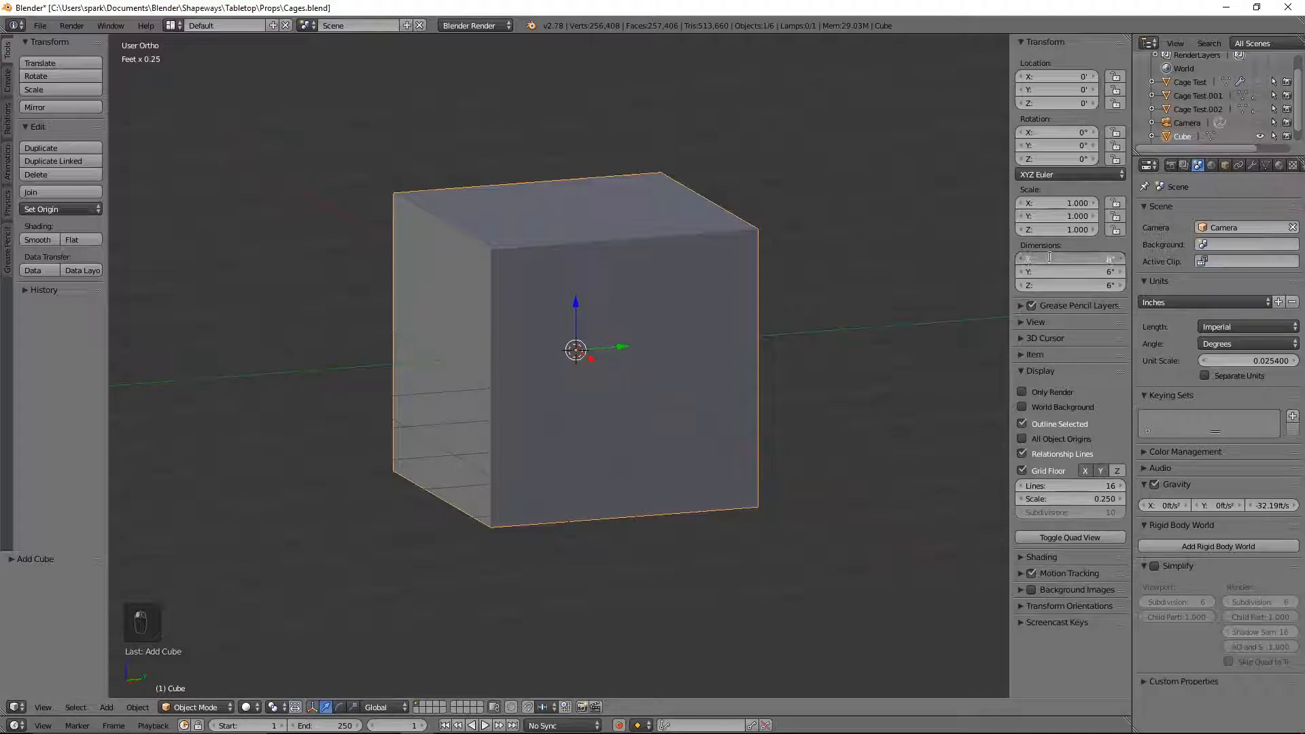
pyautogui.write('1')
pyautogui.press('Return')
pyautogui.click(1082, 273)
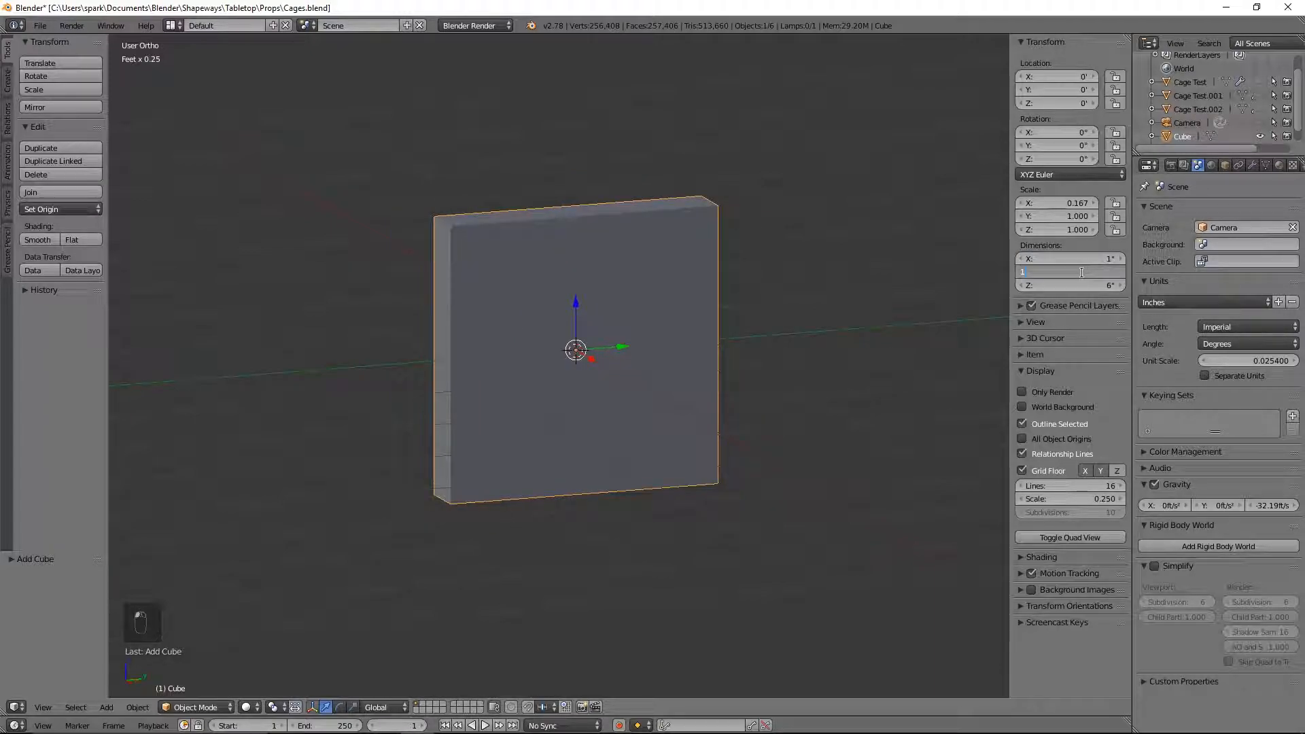
pyautogui.write('1')
pyautogui.press('Return')
pyautogui.click(1093, 280)
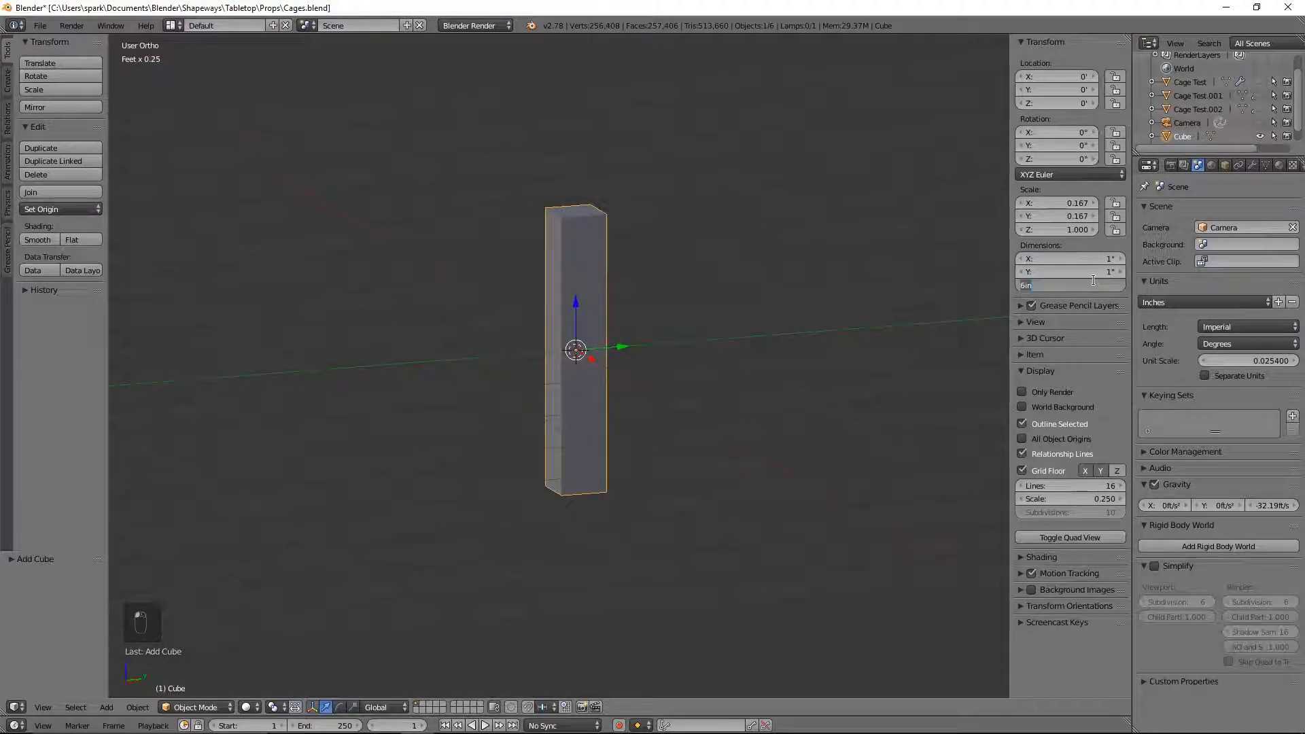
pyautogui.write('1.75')
pyautogui.press('Return')
# Enter Edit Mode on the resized box and hide the transform properties
pyautogui.moveTo(696, 380); pyautogui.dragTo(753, 398, button='middle')
pyautogui.scroll(5, 544, 414)
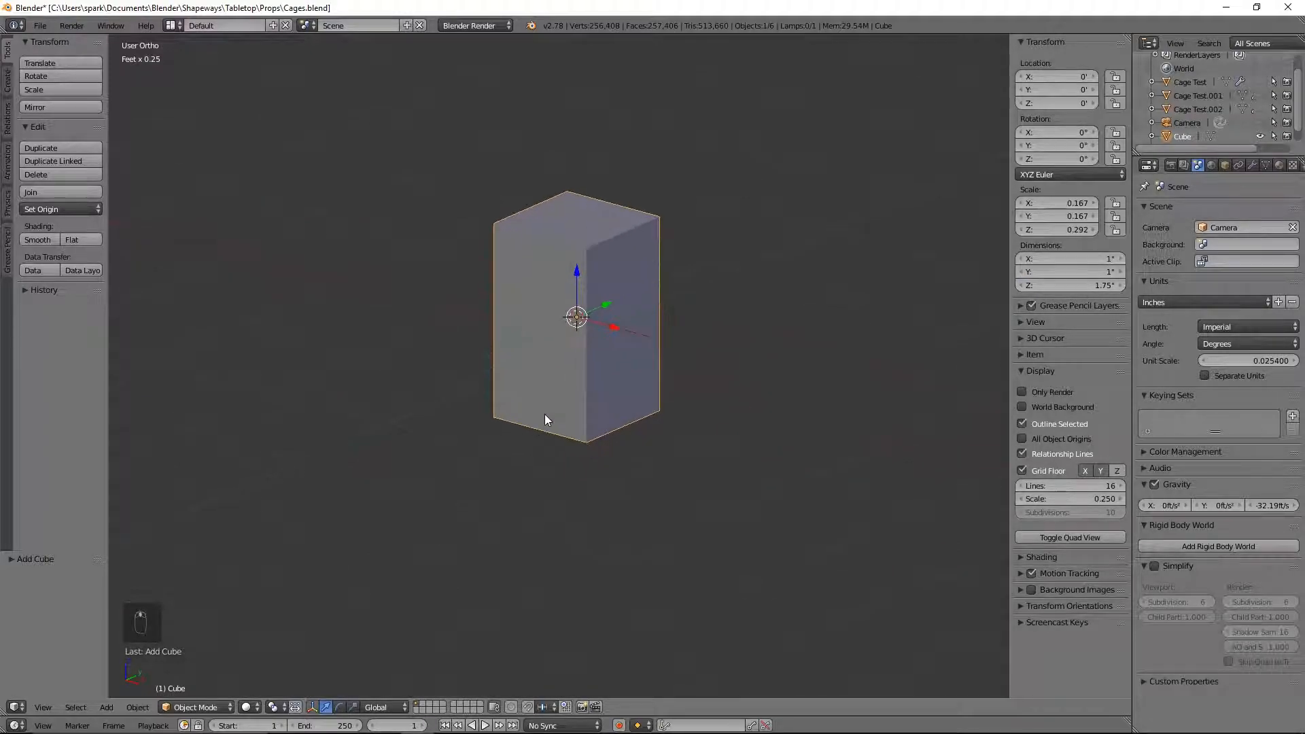
pyautogui.moveTo(546, 415)
pyautogui.mouseDown(button='middle')
pyautogui.moveTo(638, 377)
pyautogui.moveTo(613, 392)
pyautogui.moveTo(638, 402)
pyautogui.moveTo(600, 381)
pyautogui.moveTo(516, 385)
pyautogui.moveTo(565, 425)
pyautogui.mouseUp(button='middle')
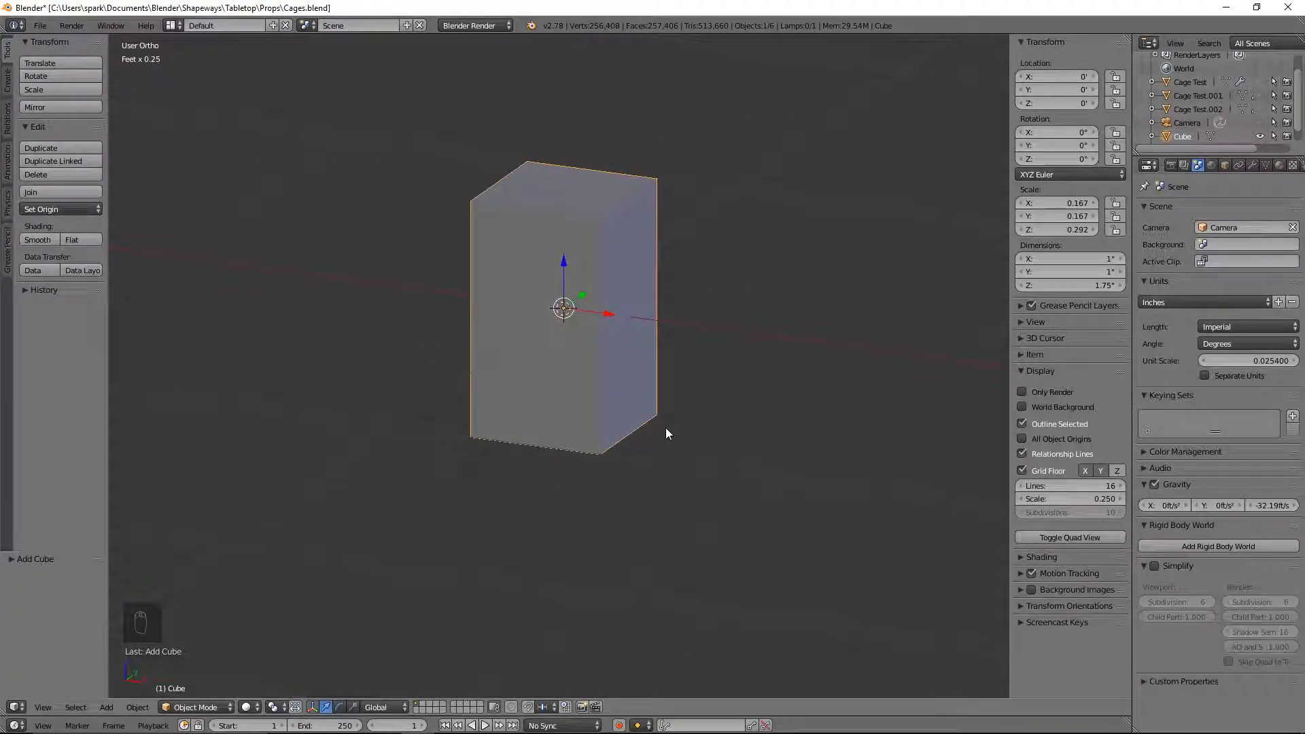
pyautogui.scroll(2, 666, 434)
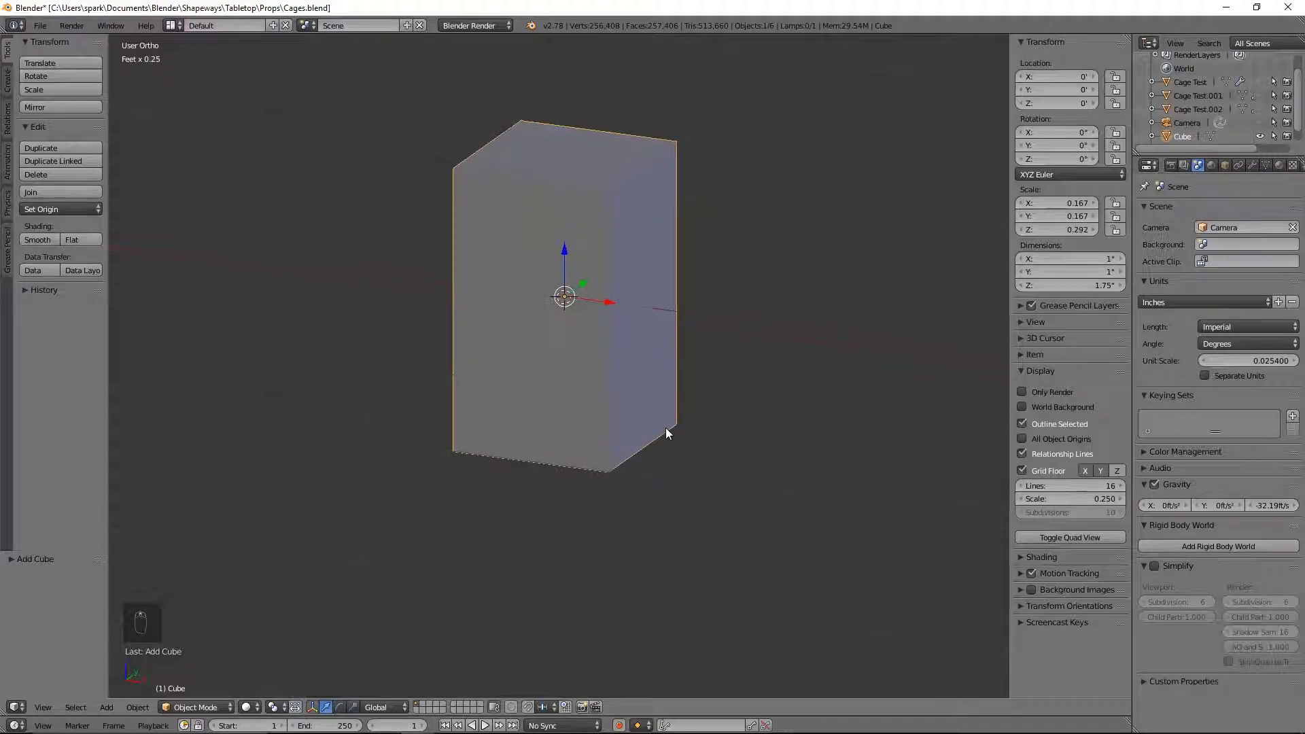
pyautogui.keyDown('shift'); pyautogui.moveTo(635, 373); pyautogui.dragTo(650, 436, button='middle'); pyautogui.keyUp('shift')
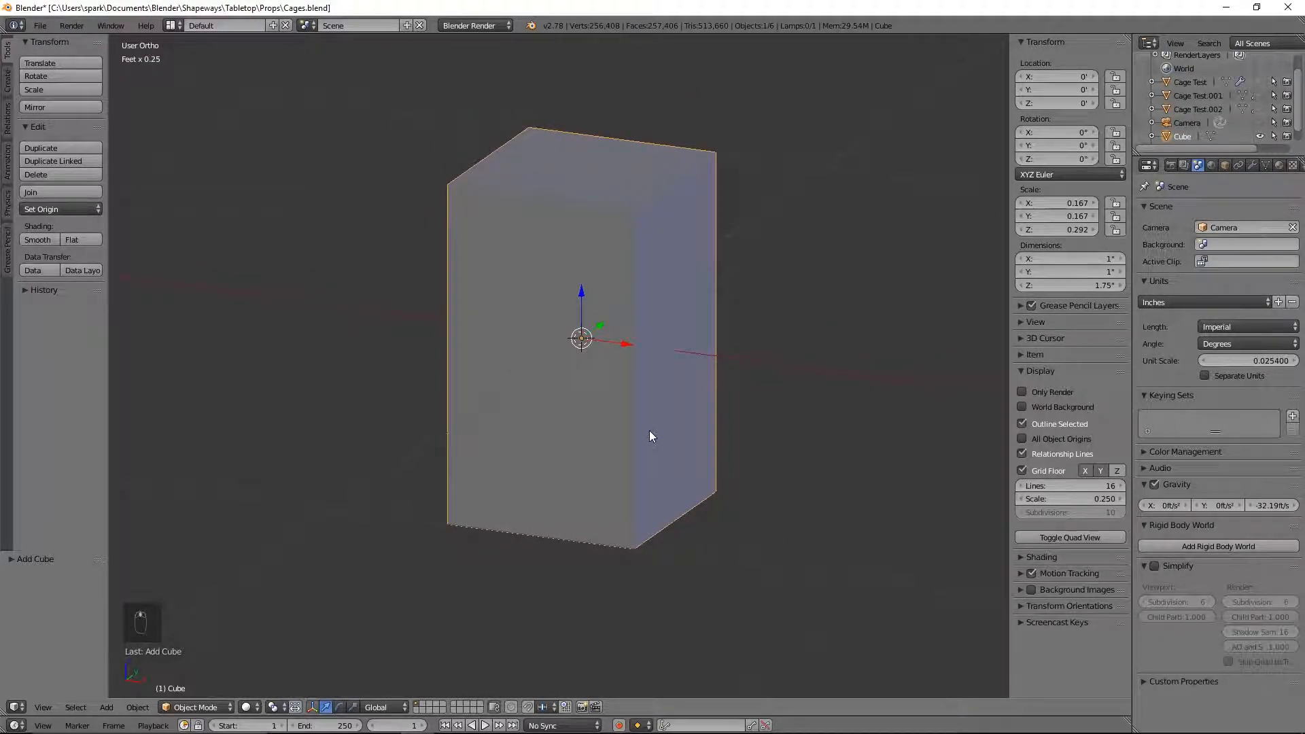
pyautogui.press('Tab')
pyautogui.press('n')
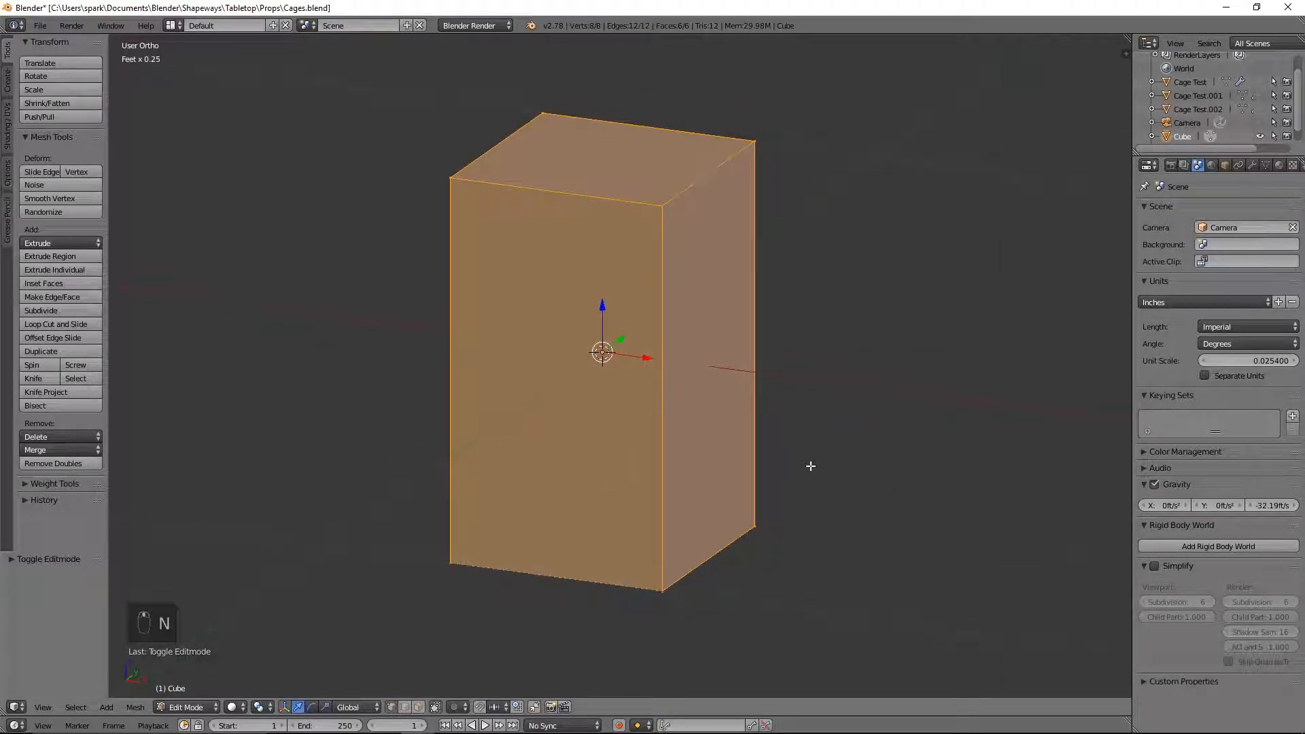
# Delete the bottom face of the box in face select mode
pyautogui.moveTo(800, 467); pyautogui.dragTo(820, 471, button='middle')
pyautogui.press('KP_1')
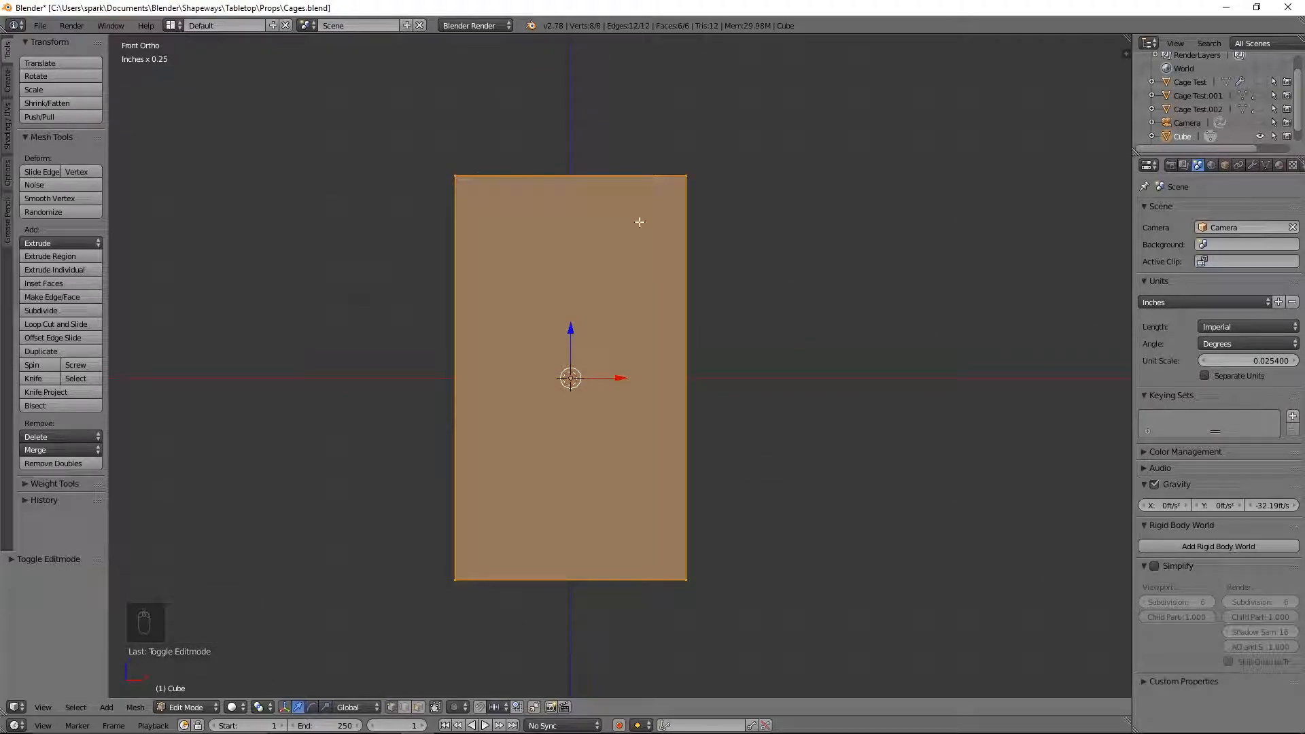
pyautogui.moveTo(805, 438); pyautogui.dragTo(806, 395, button='middle')
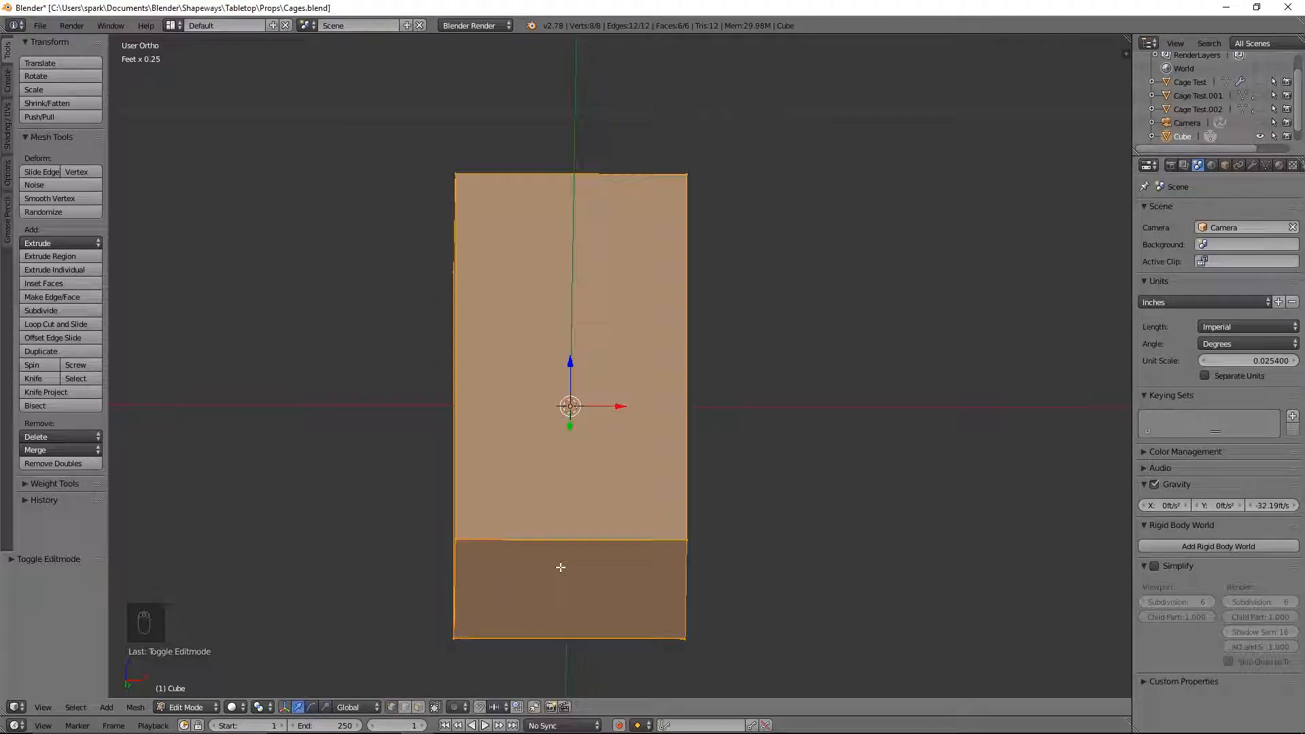
pyautogui.moveTo(767, 396); pyautogui.dragTo(732, 432, button='middle')
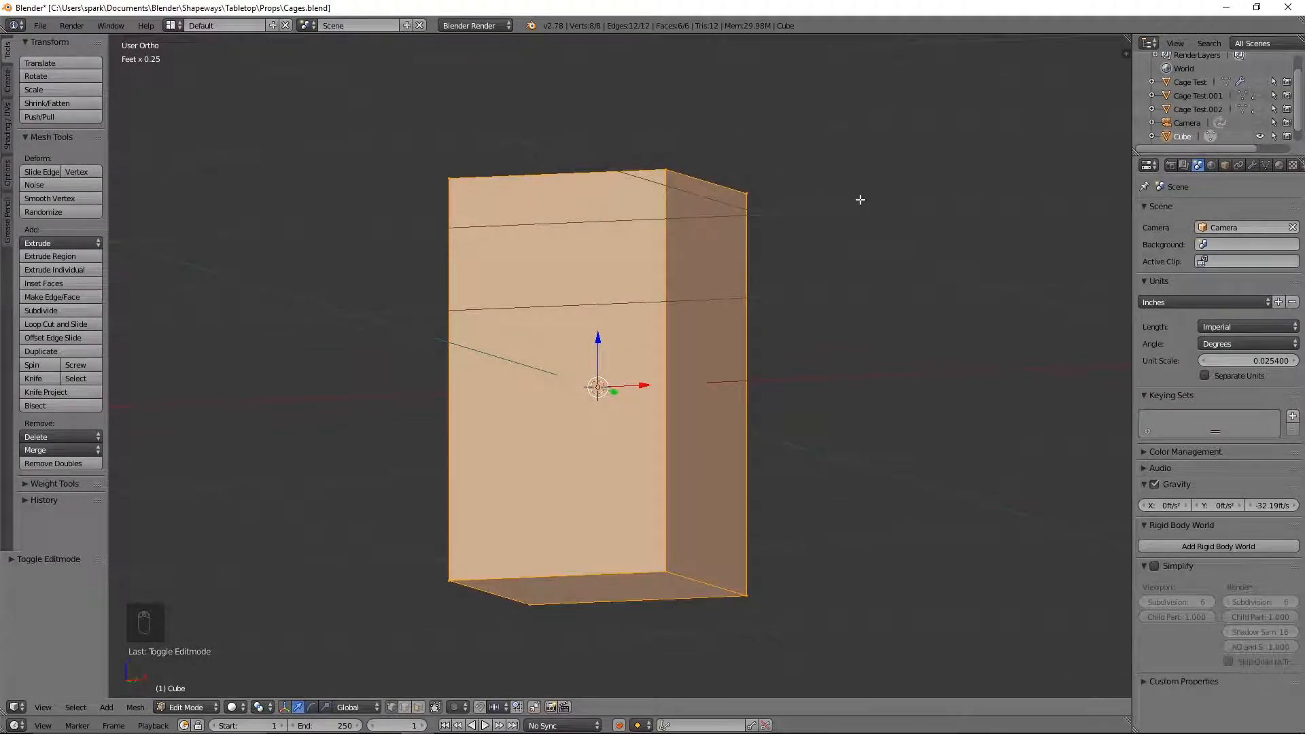
pyautogui.moveTo(849, 197); pyautogui.dragTo(661, 267, button='middle')
pyautogui.moveTo(732, 242); pyautogui.dragTo(747, 299, button='middle')
pyautogui.click(419, 708)
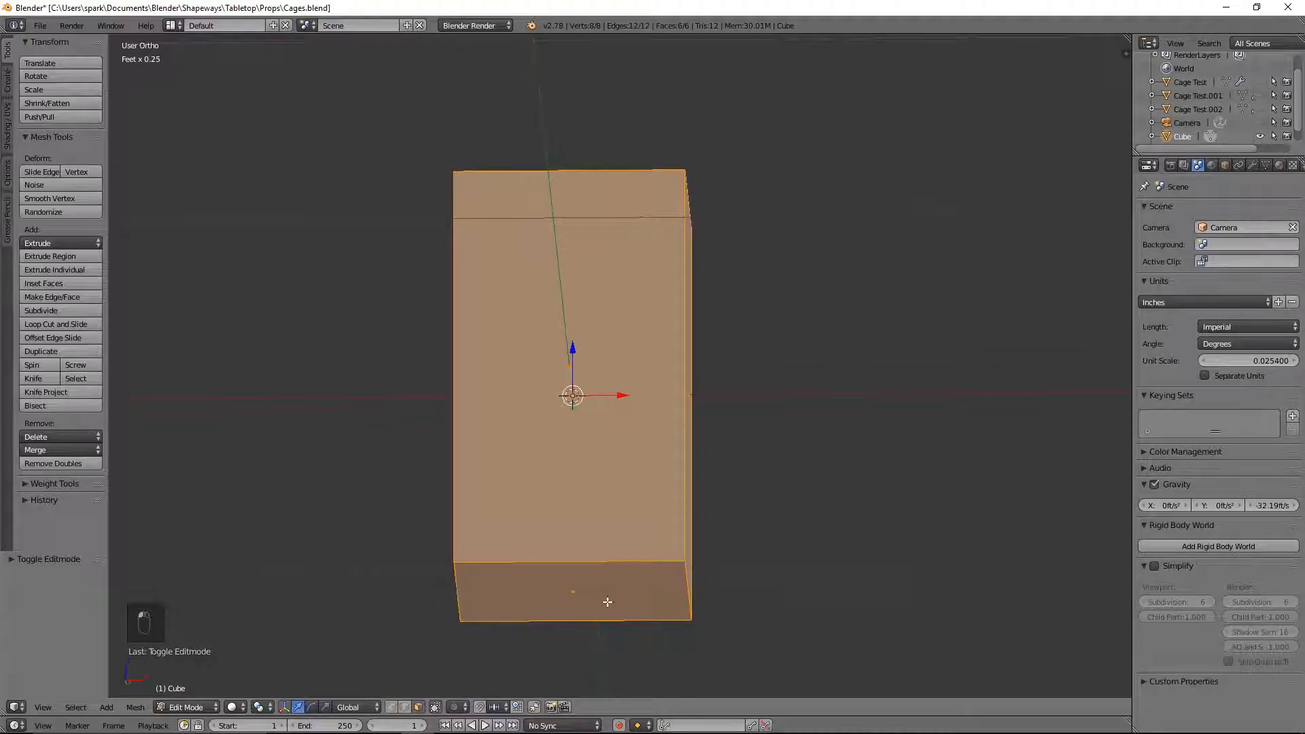
pyautogui.rightClick(611, 590)
pyautogui.press('x')
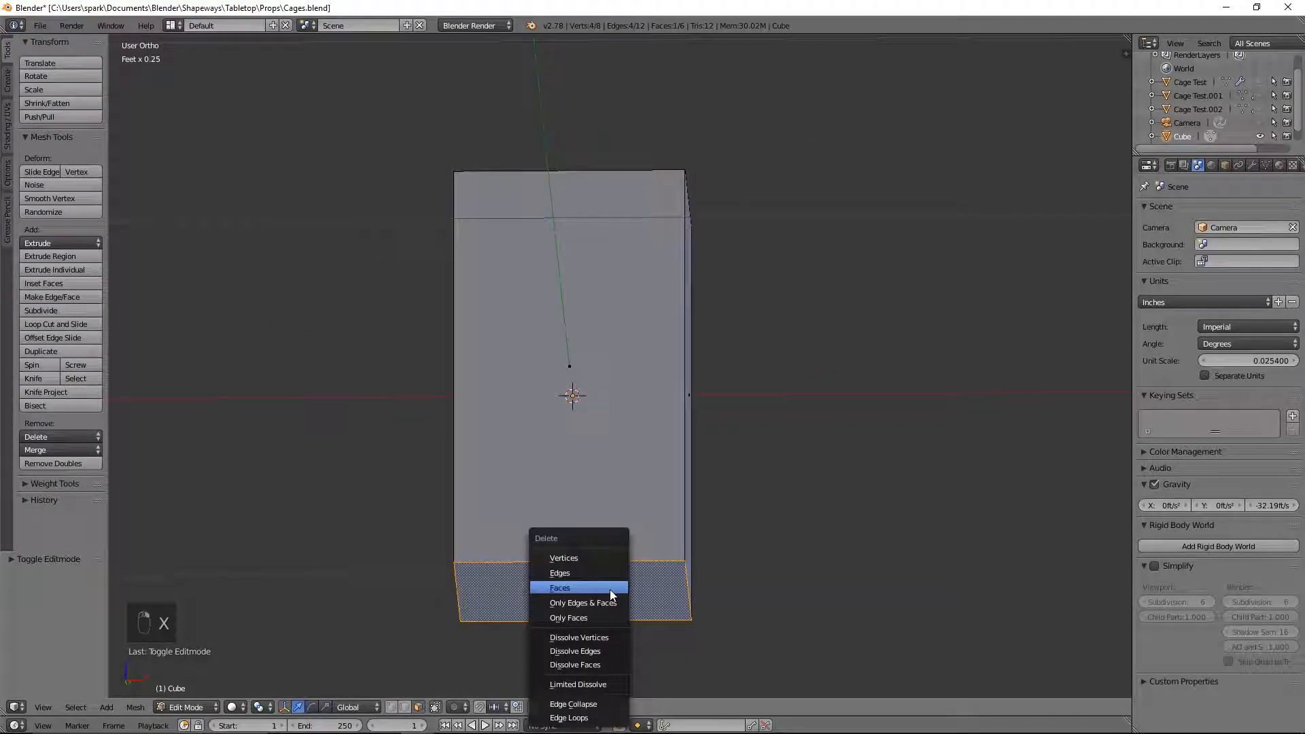
pyautogui.click(610, 590)
# Switch to vertex select mode and add two vertical loop cuts that divide the box's front face into three columns
pyautogui.moveTo(696, 408); pyautogui.dragTo(723, 466, button='middle')
pyautogui.press('KP_1')
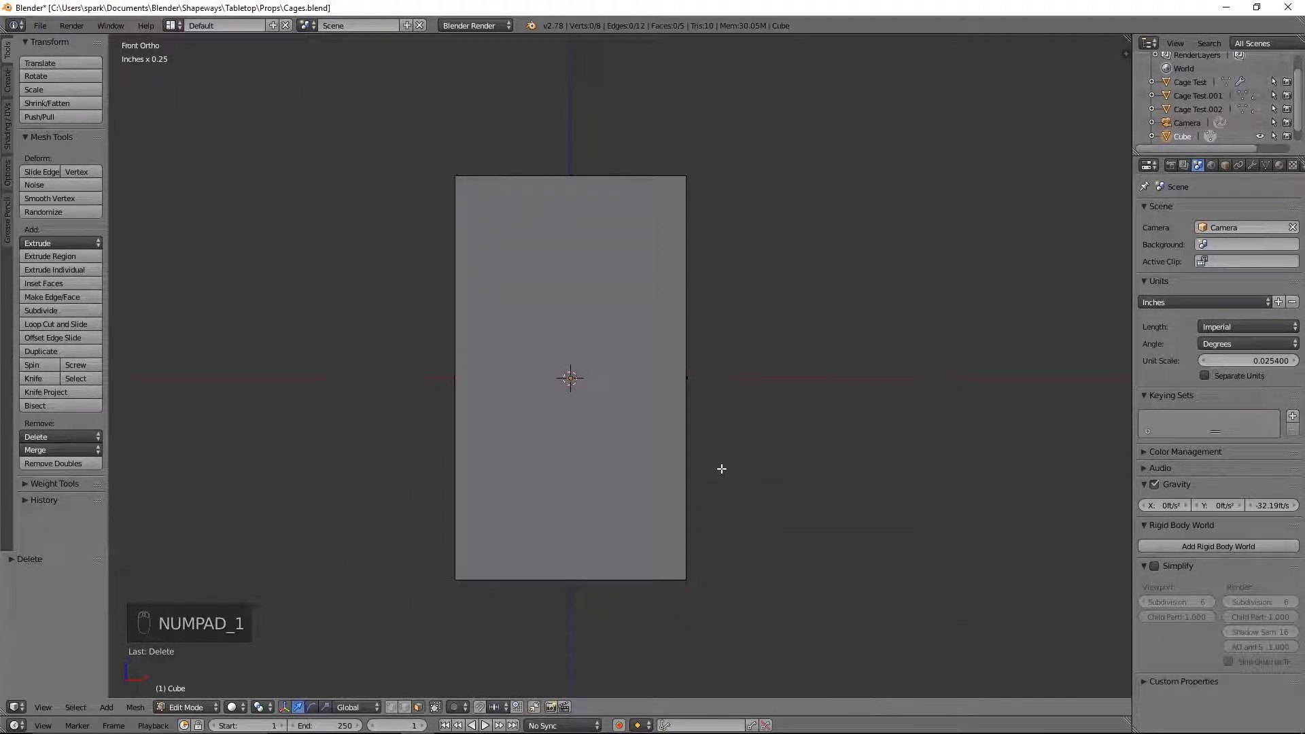
pyautogui.click(393, 707)
pyautogui.hotkey('ctrl', 'r')
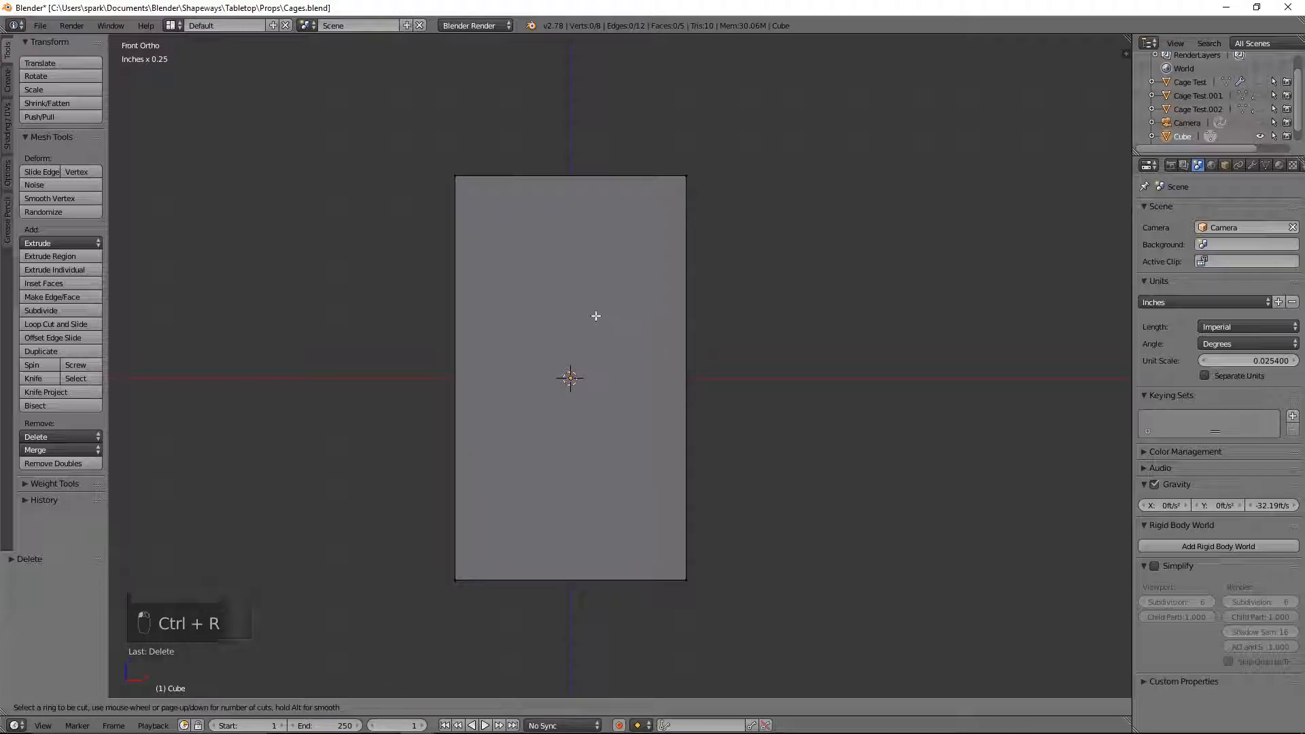
pyautogui.click(571, 191)
pyautogui.click(571, 192)
# Add two vertical loop cuts that divide the box's side faces into three columns
pyautogui.moveTo(880, 282); pyautogui.dragTo(770, 323, button='middle')
pyautogui.hotkey('ctrl', 'r')
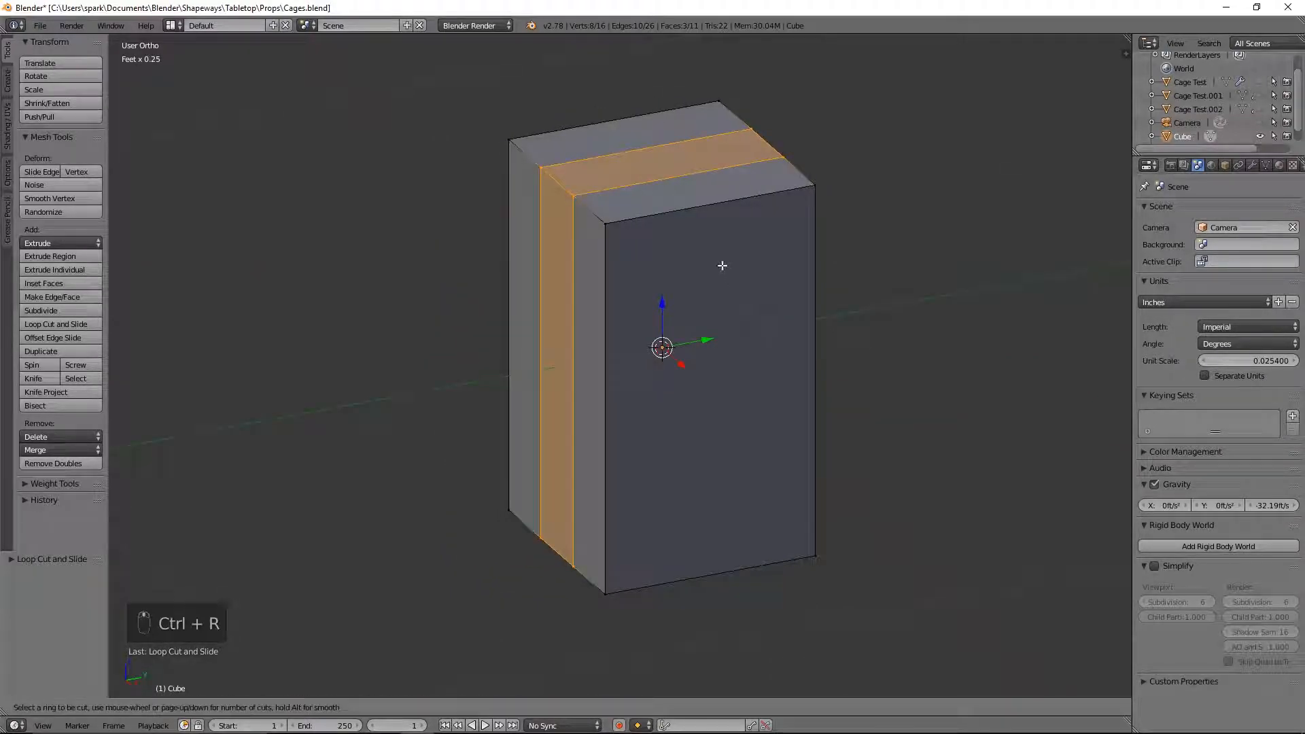
pyautogui.click(701, 204)
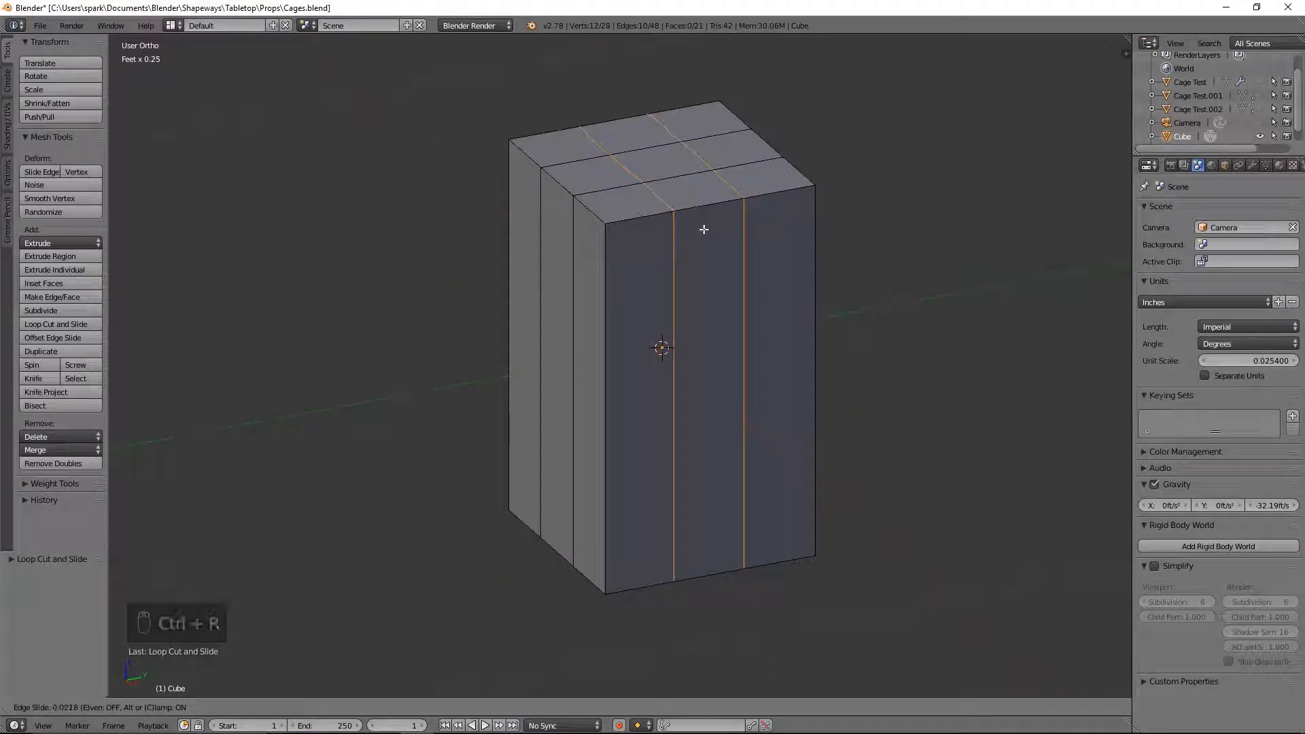
pyautogui.click(704, 229)
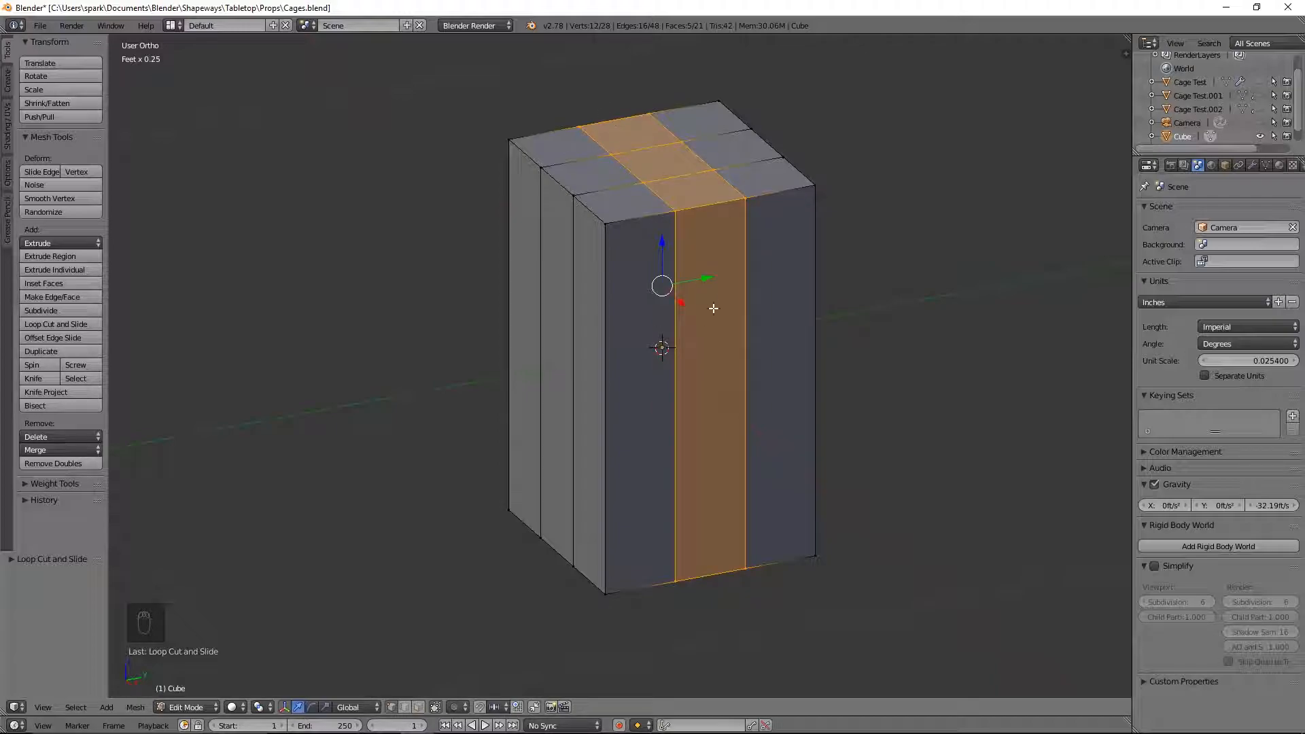
# Add three evenly spaced horizontal loop cuts around the box, dividing its height into four rows
pyautogui.moveTo(507, 407); pyautogui.dragTo(647, 200, button='middle')
pyautogui.moveTo(757, 429); pyautogui.dragTo(760, 358, button='middle')
pyautogui.hotkey('ctrl', 'r')
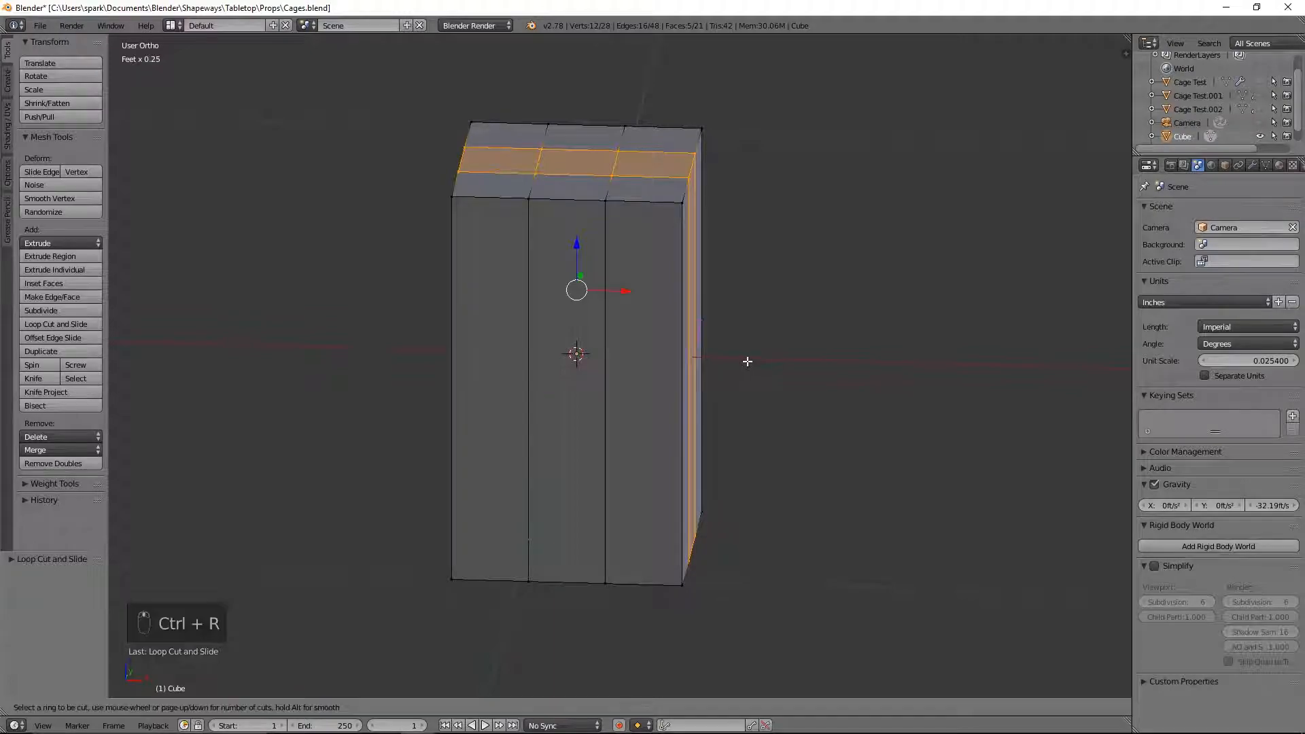
pyautogui.scroll(1, 699, 335)
pyautogui.scroll(1, 698, 335)
pyautogui.click(699, 334)
pyautogui.rightClick(699, 335)
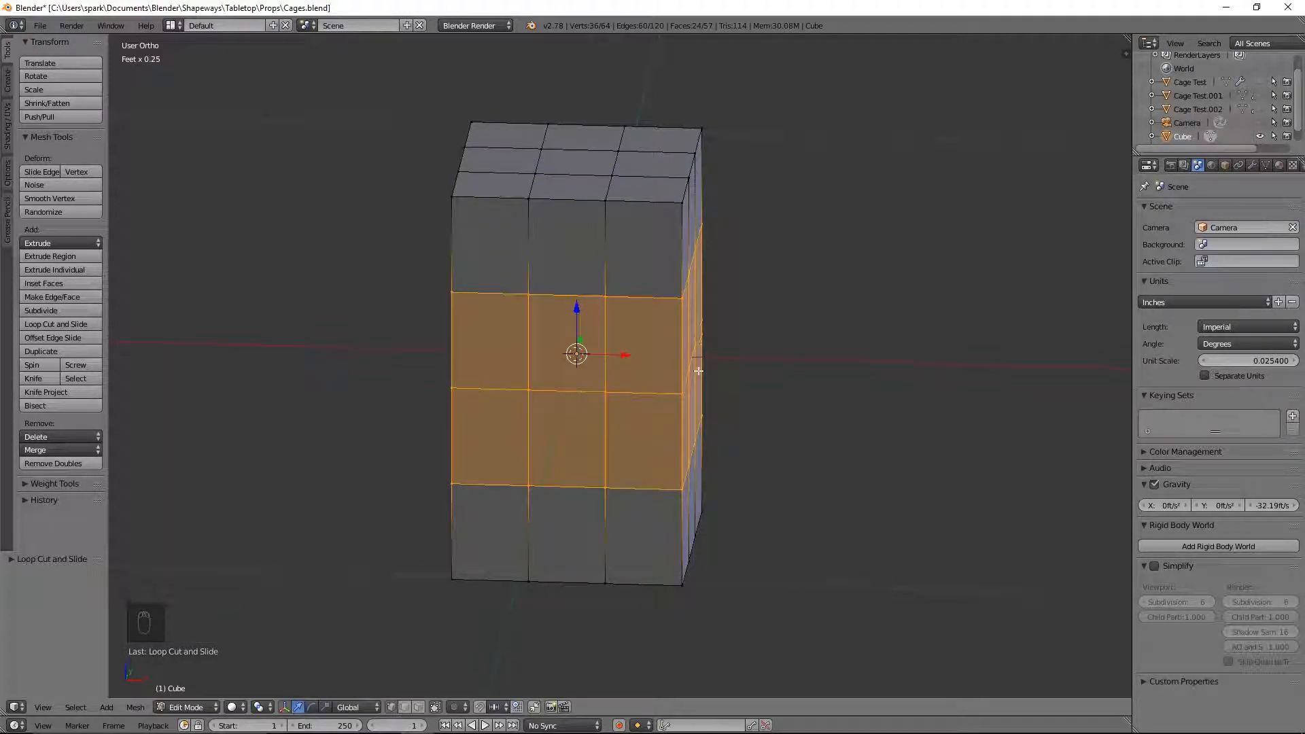
# Add two loop cuts in the front face's left column and scale them apart along X to near the column's edges
pyautogui.moveTo(876, 305); pyautogui.dragTo(677, 398, button='middle')
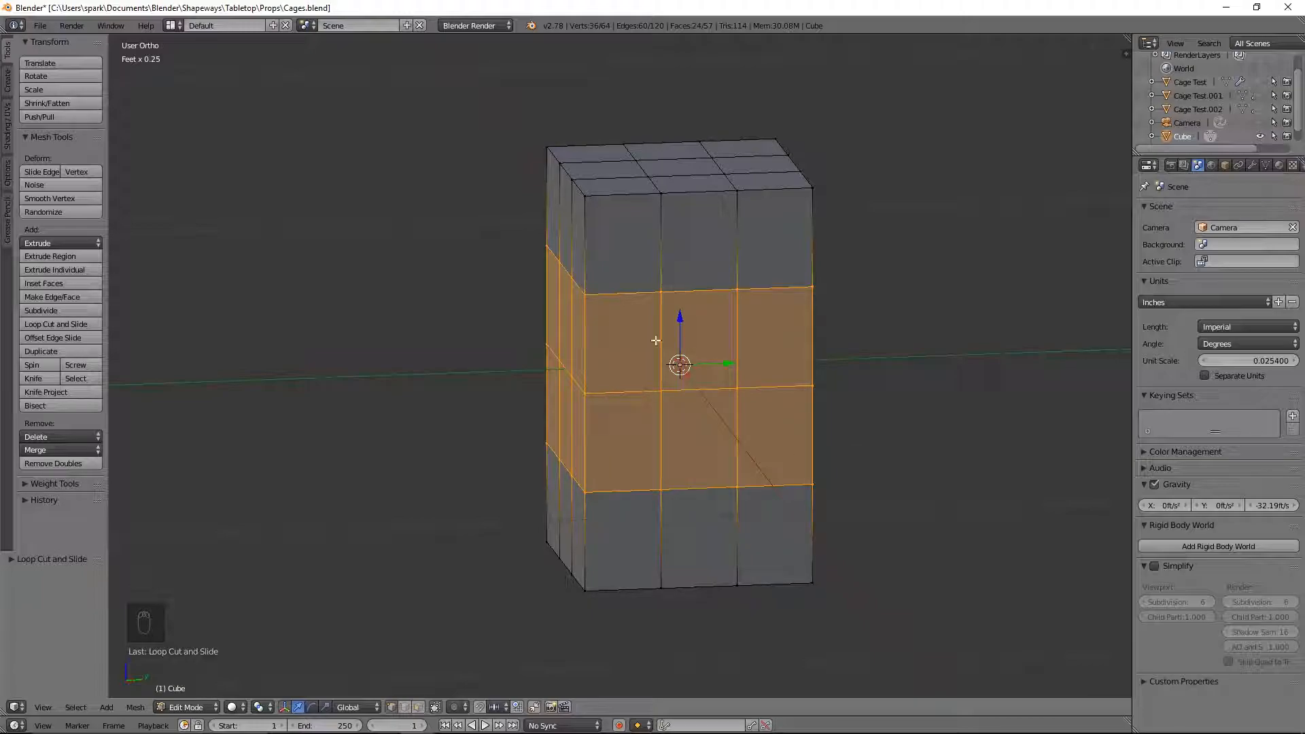
pyautogui.press('KP_1')
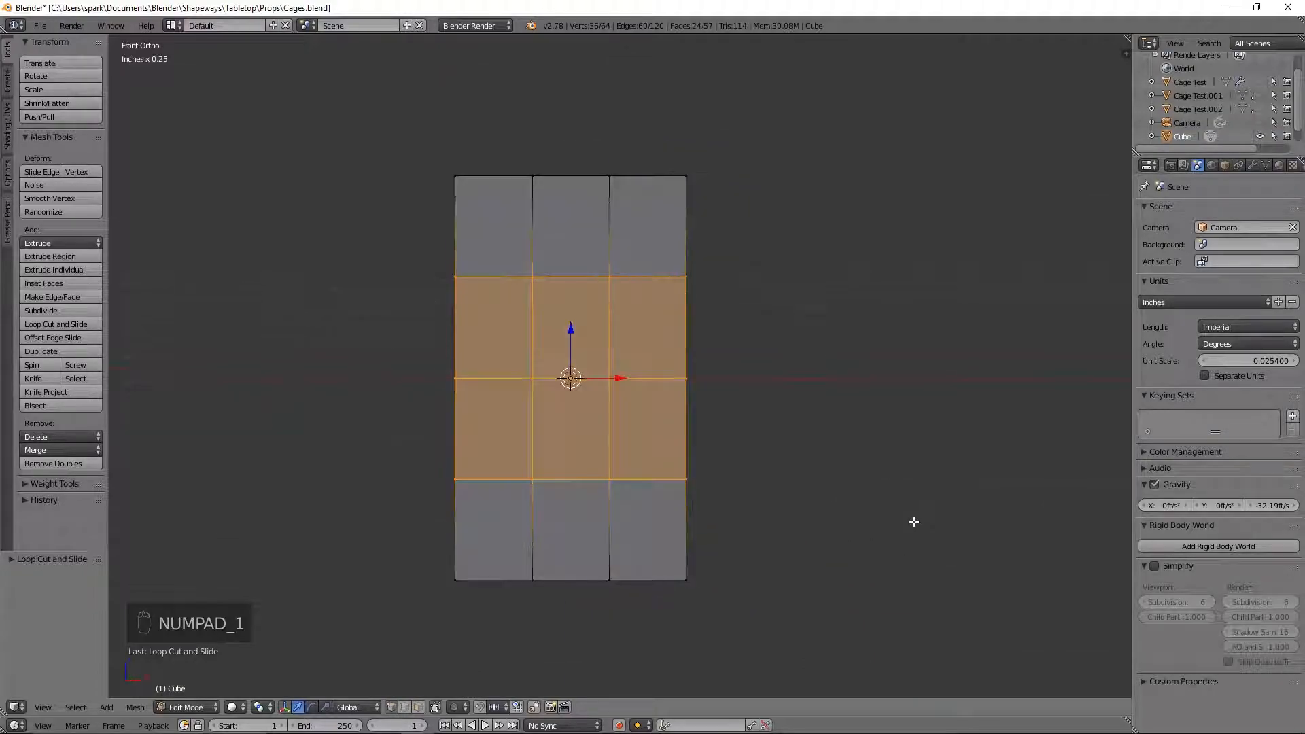
pyautogui.keyDown('shift'); pyautogui.moveTo(652, 507); pyautogui.dragTo(742, 485, button='middle'); pyautogui.keyUp('shift')
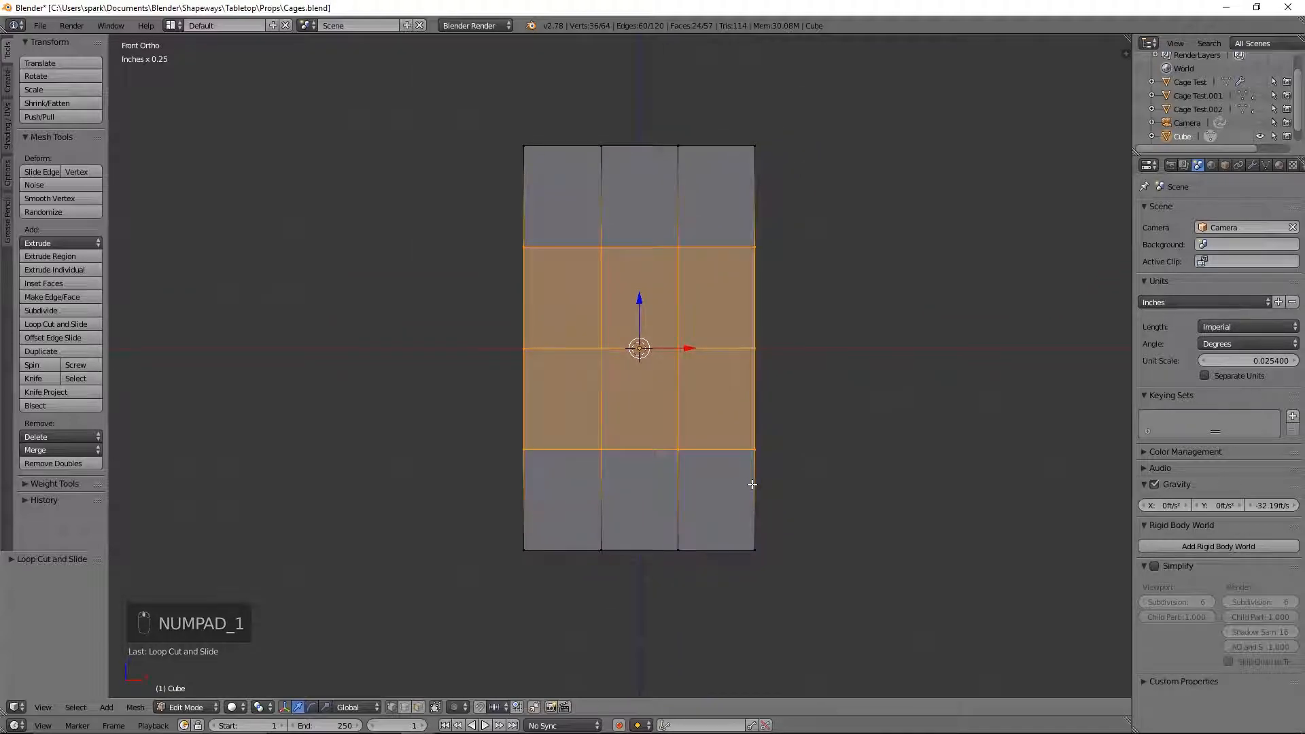
pyautogui.scroll(1, 752, 484)
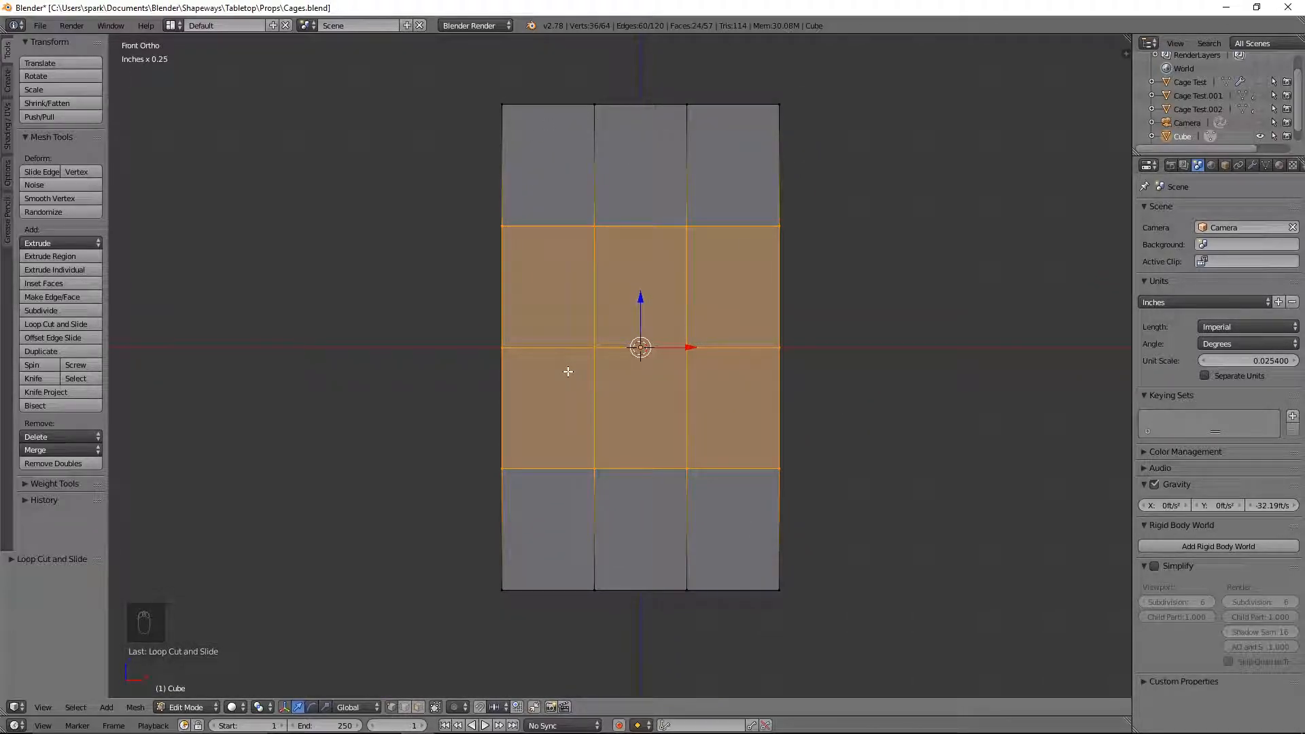
pyautogui.hotkey('ctrl', 'r')
pyautogui.scroll(1, 554, 218)
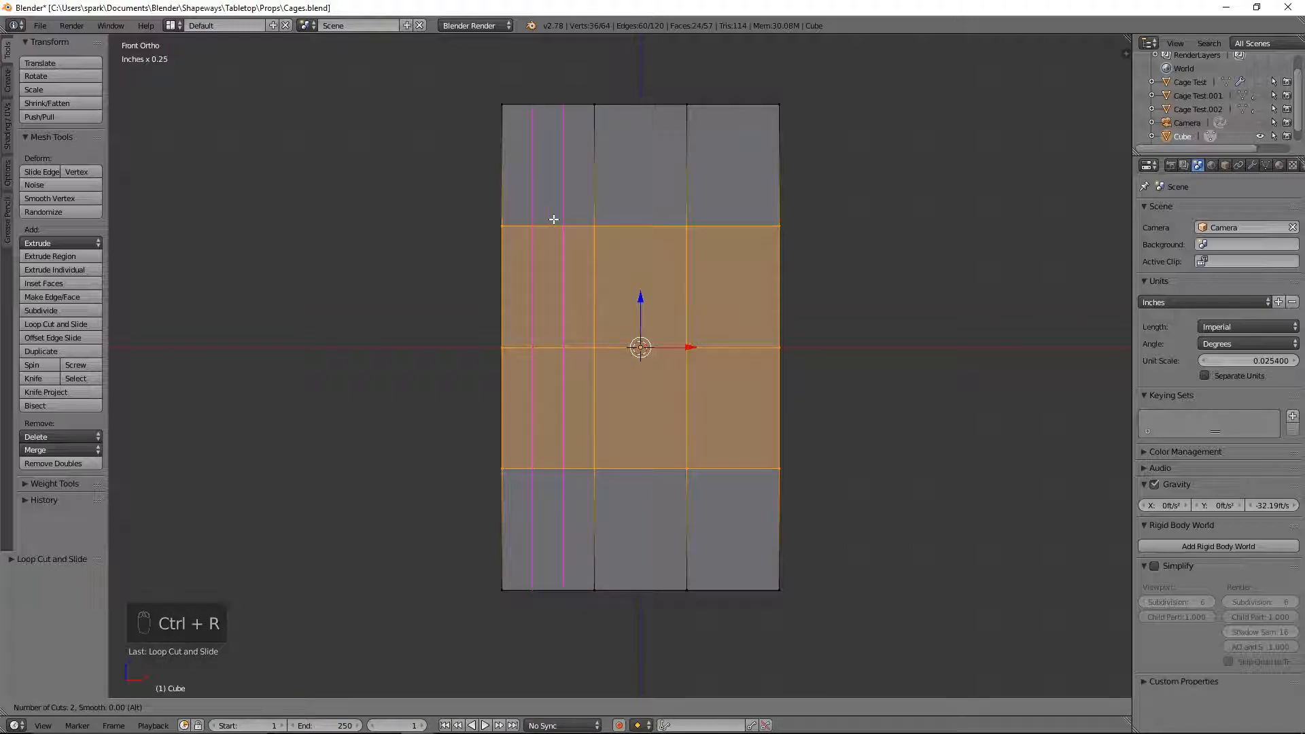
pyautogui.click(554, 219)
pyautogui.rightClick(554, 219)
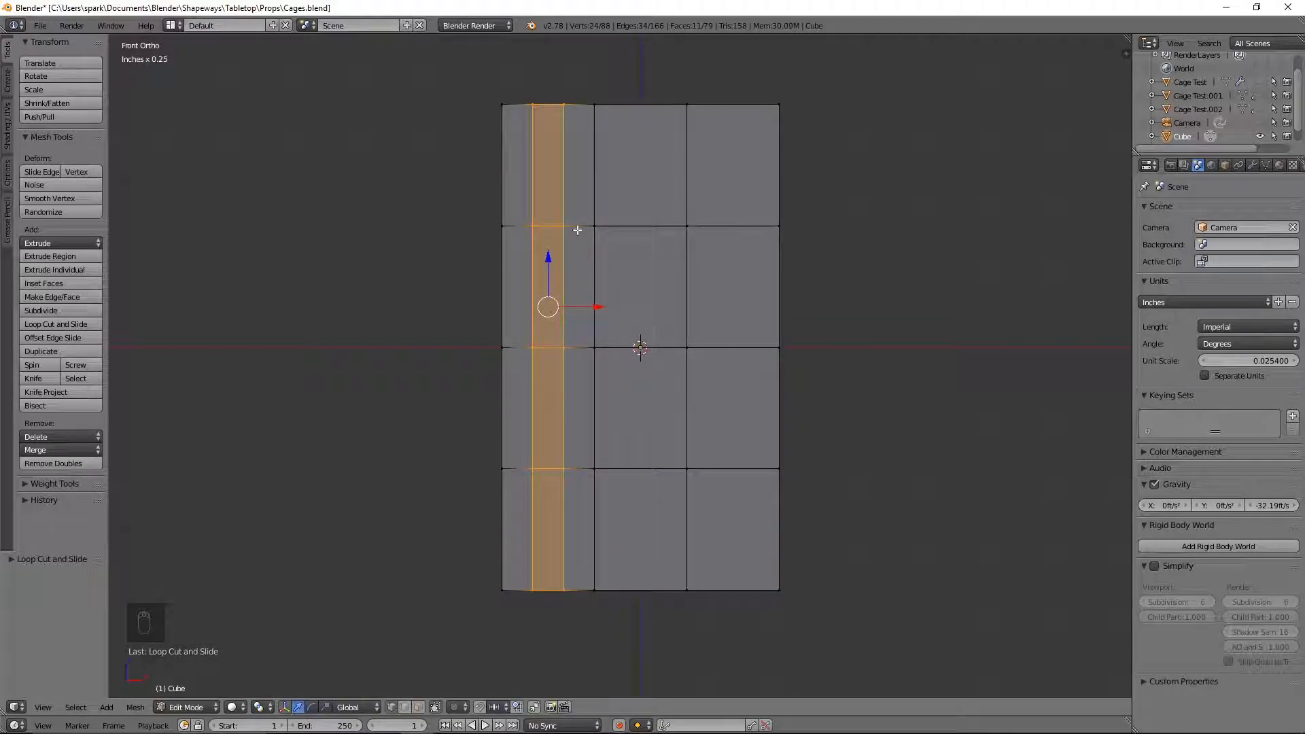
pyautogui.press('s')
pyautogui.press('x')
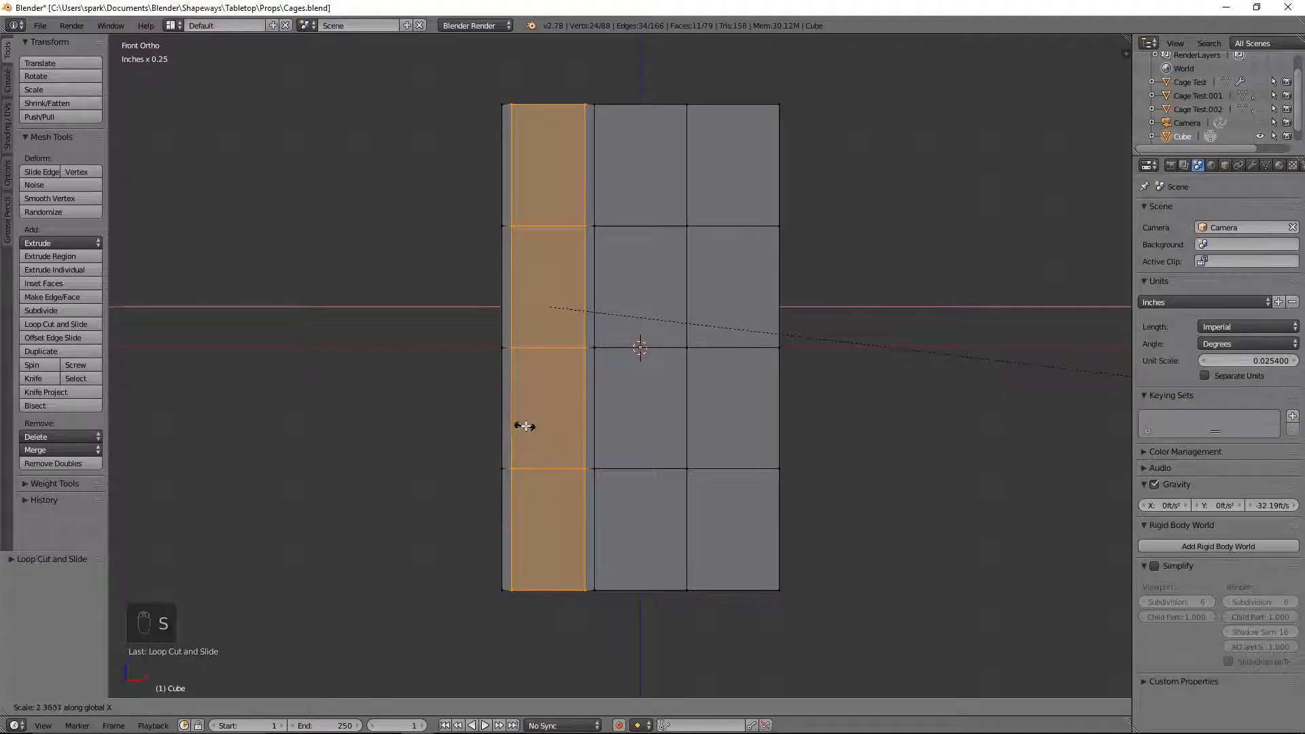
pyautogui.click(568, 430)
# Add two loop cuts in the front face's middle column and scale them apart along X to near the column's edges
pyautogui.hotkey('ctrl', 'r')
pyautogui.scroll(1, 664, 355)
pyautogui.click(664, 356)
pyautogui.rightClick(664, 356)
pyautogui.press('s')
pyautogui.press('x')
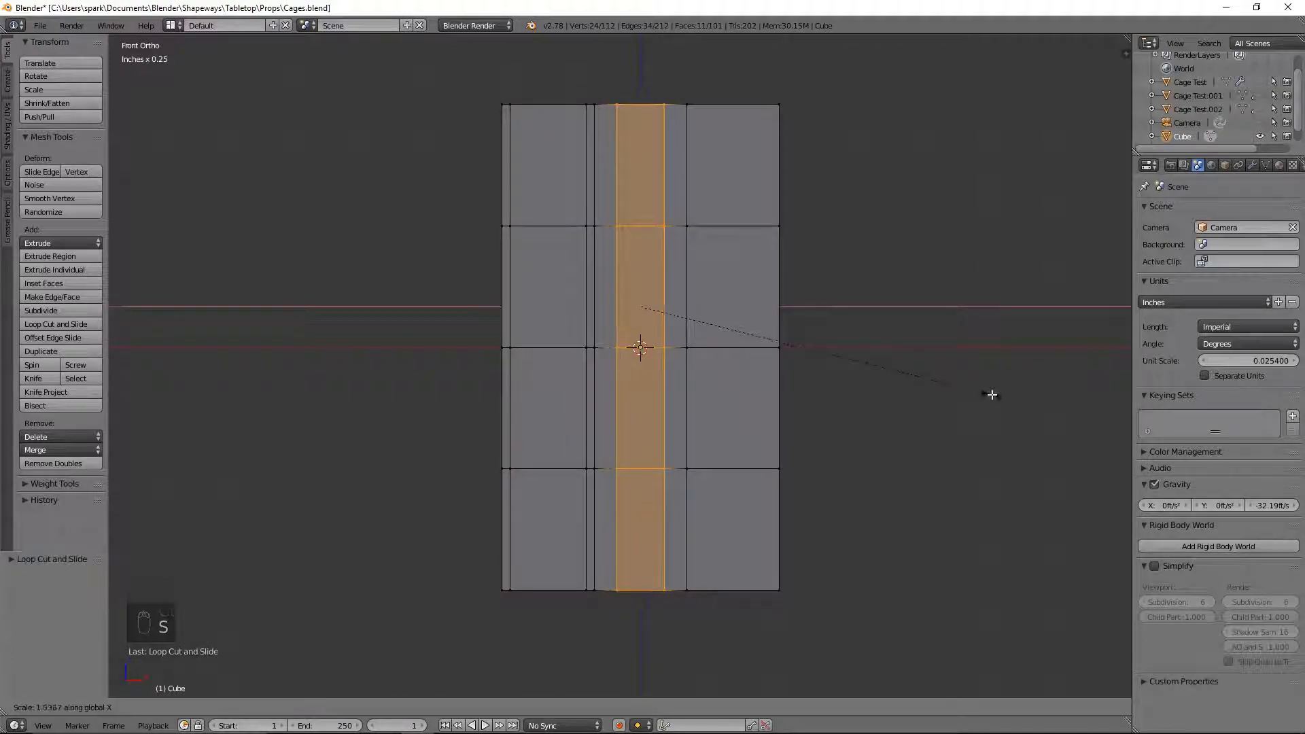
pyautogui.click(304, 410)
# Add two loop cuts in the front face's right column and scale them apart along X to near the column's edges
pyautogui.hotkey('ctrl', 'r')
pyautogui.scroll(1, 741, 337)
pyautogui.click(740, 338)
pyautogui.rightClick(741, 338)
pyautogui.press('s')
pyautogui.press('x')
pyautogui.click(945, 399)
# Add two loop cuts in the side face's front-most column and scale them apart along Y to near the column's edges
pyautogui.moveTo(1011, 325); pyautogui.dragTo(868, 350, button='middle')
pyautogui.hotkey('ctrl', 'r')
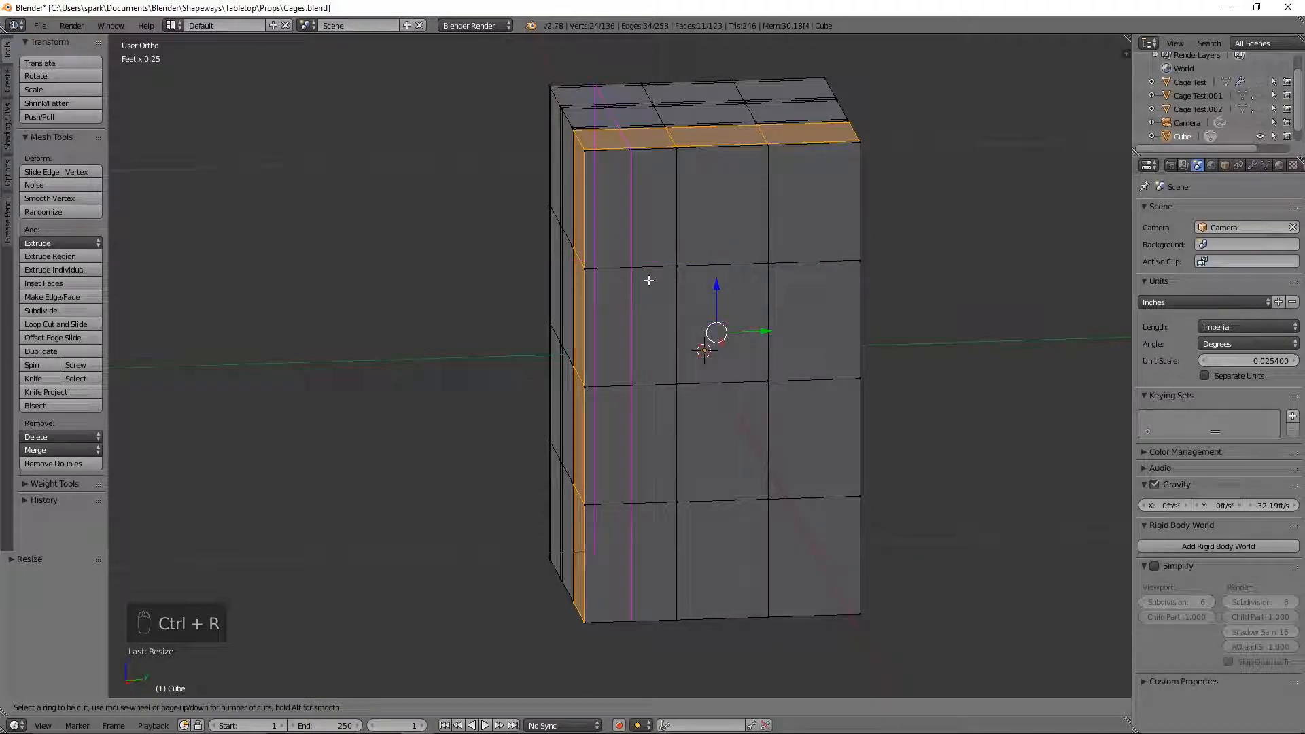
pyautogui.click(645, 282)
pyautogui.rightClick(740, 300)
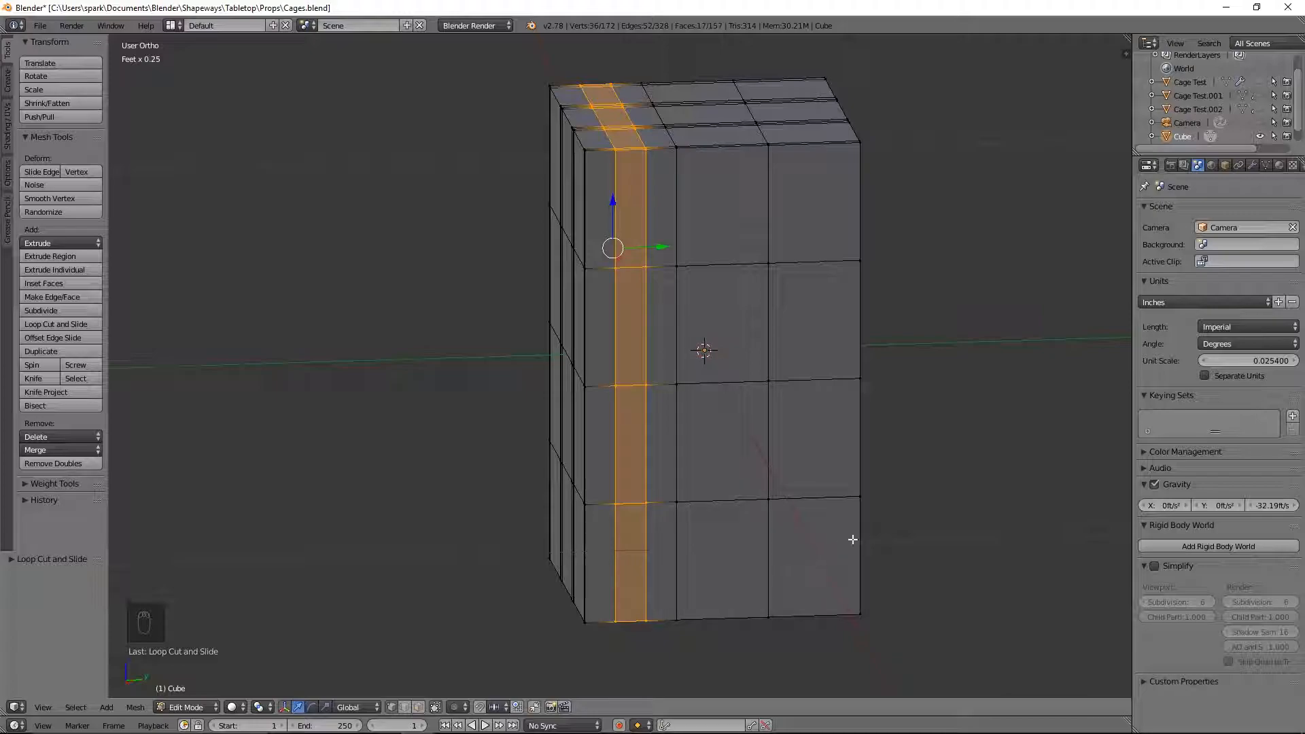
pyautogui.press('s')
pyautogui.press('y')
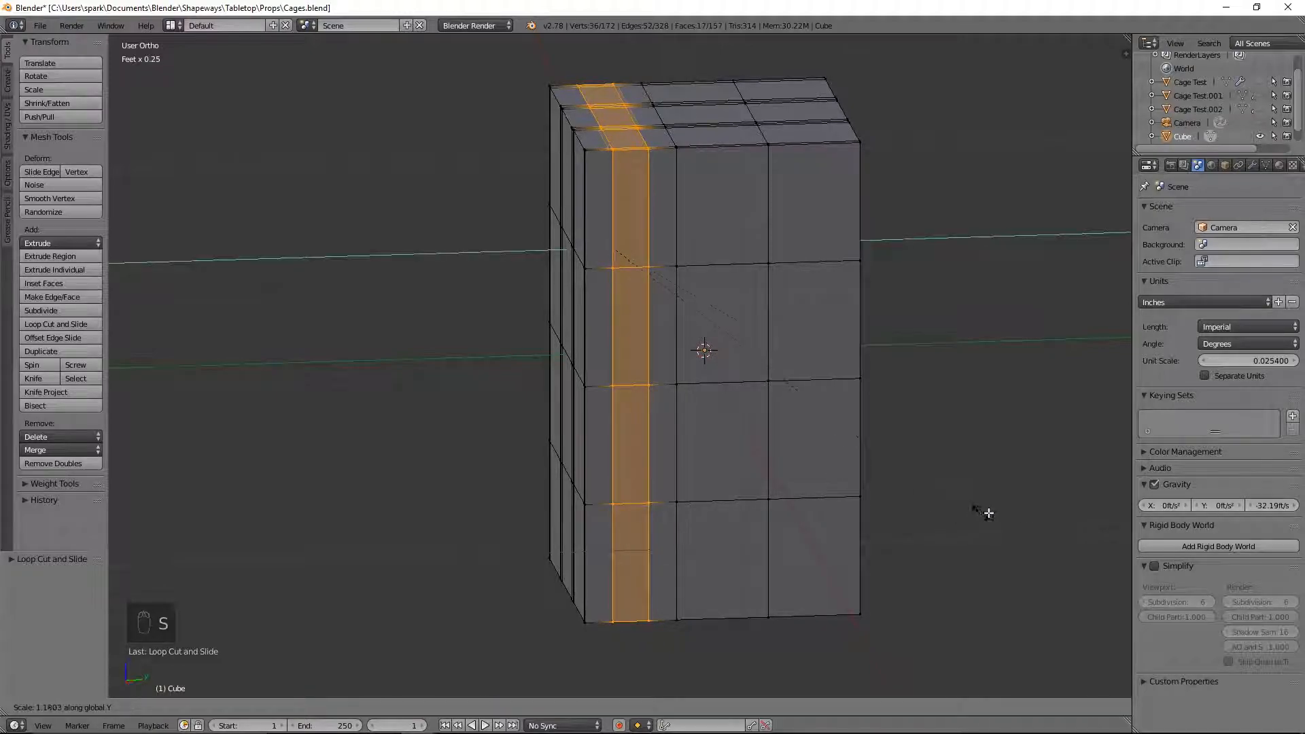
pyautogui.click(479, 469)
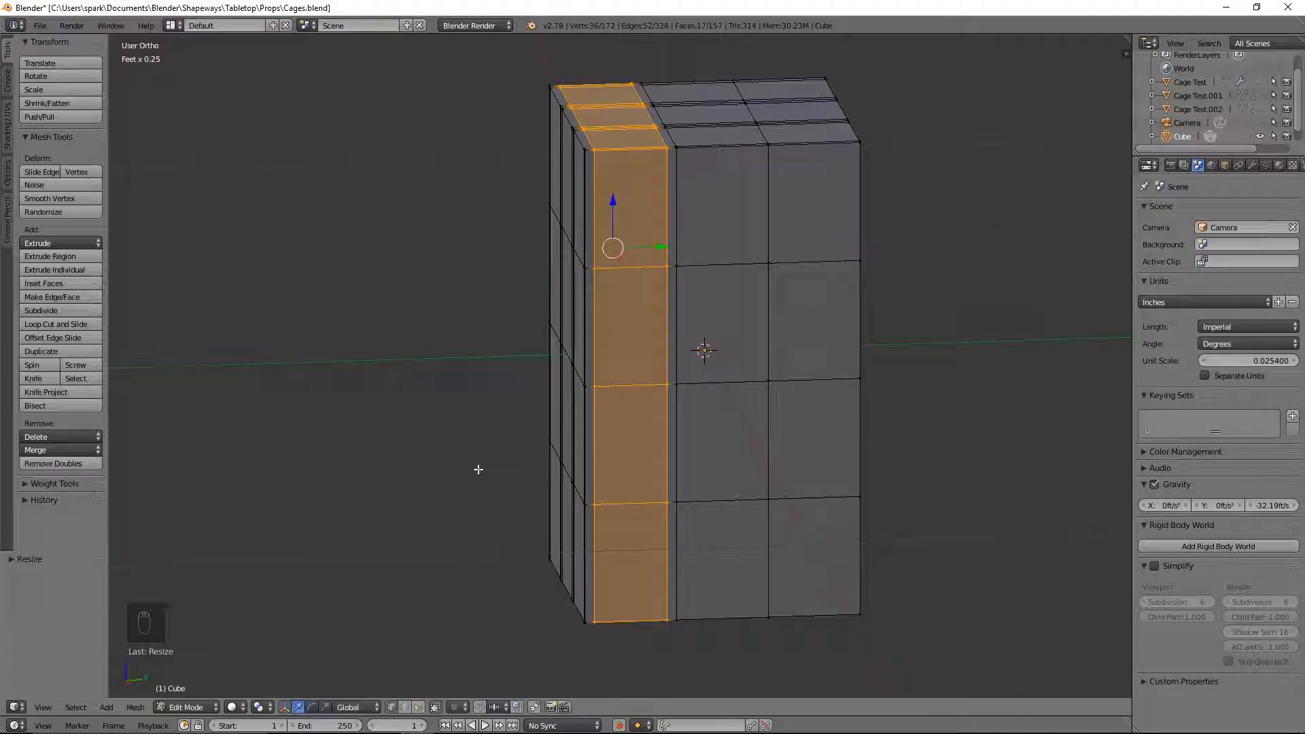
# Add two loop cuts in the side face's middle column and scale them apart along Y to near the column's edges
pyautogui.hotkey('ctrl', 'r')
pyautogui.click(720, 268)
pyautogui.press('s')
pyautogui.press('y')
pyautogui.click(218, 449)
# Add two loop cuts in the side face's rear column and scale them apart along Y to near the column's edges
pyautogui.hotkey('ctrl', 'r')
pyautogui.click(810, 262)
pyautogui.press('s')
pyautogui.press('y')
pyautogui.click(1011, 370)
# In front view, add two horizontal loop cuts in the top row and scale them apart along Z to near the row's edges
pyautogui.press('KP_1')
pyautogui.hotkey('ctrl', 'r')
pyautogui.click(793, 195)
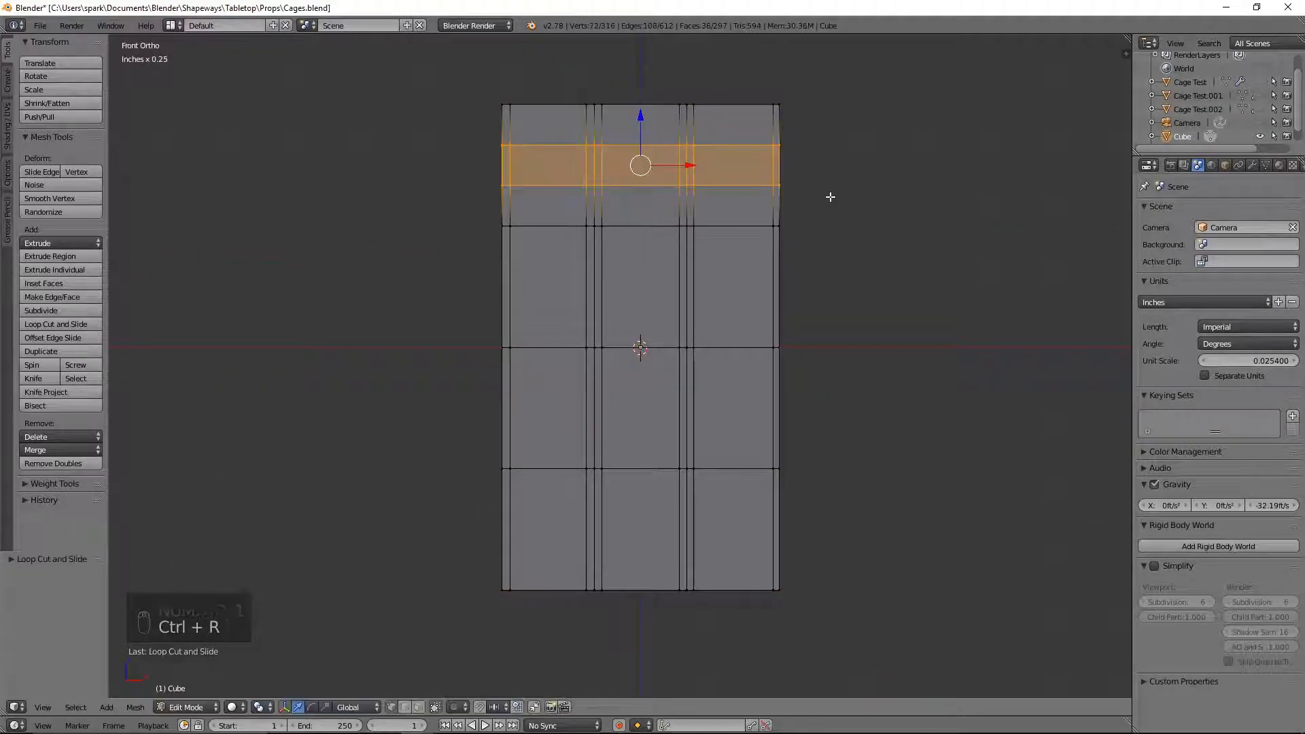
pyautogui.press('s')
pyautogui.press('z')
pyautogui.click(216, 348)
# Add two horizontal loop cuts in the second row from the top and scale them apart along Z to near its edges
pyautogui.hotkey('ctrl', 'r')
pyautogui.click(603, 293)
pyautogui.press('s')
pyautogui.press('z')
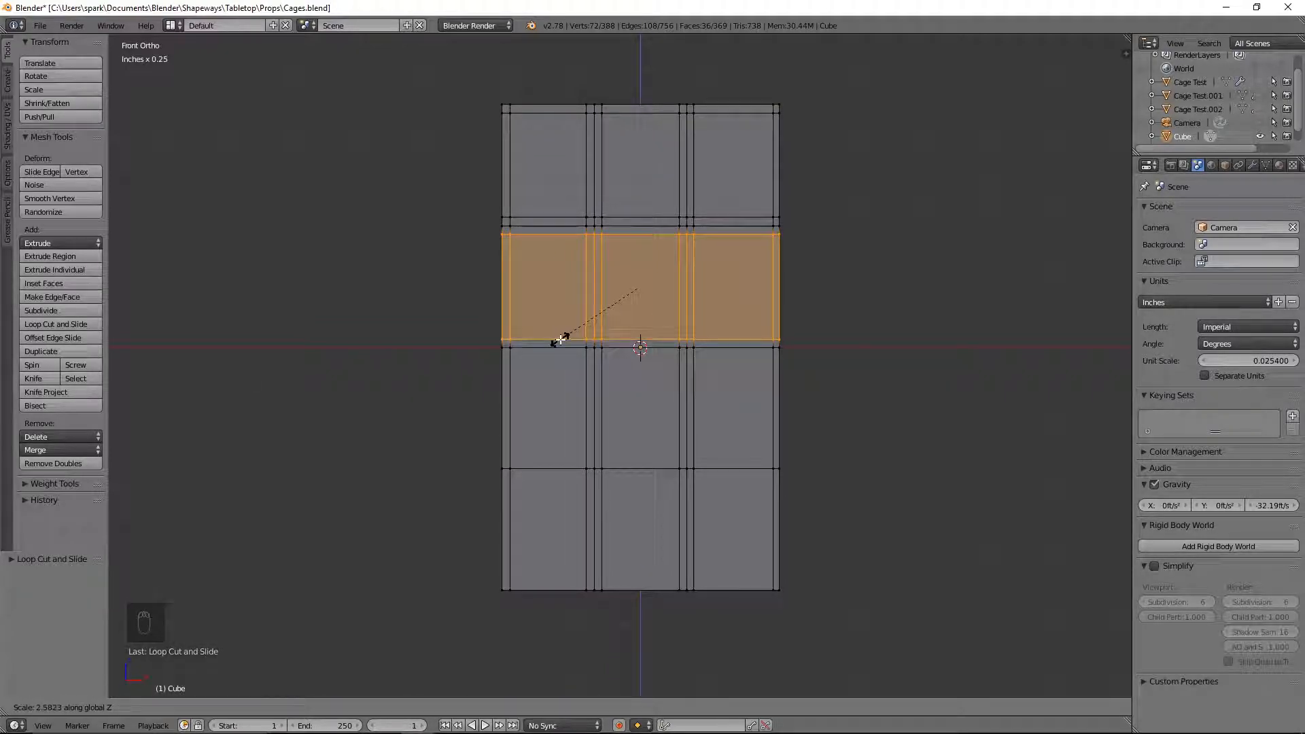
pyautogui.click(559, 341)
# Add two horizontal loop cuts in the third row from the top and scale them apart along Z to near its edges
pyautogui.hotkey('ctrl', 'r')
pyautogui.click(789, 429)
pyautogui.press('s')
pyautogui.press('z')
pyautogui.click(540, 653)
pyautogui.hotkey('ctrl', 'r')
pyautogui.click(791, 562)
pyautogui.press('s')
pyautogui.press('z')
pyautogui.hotkey('ctrl', 'z')
# Add a single horizontal loop cut in the bottom row and move it up along Z to just below the row's upper edge
pyautogui.hotkey('ctrl', 'r')
pyautogui.click(586, 586)
pyautogui.press('g')
pyautogui.press('z')
pyautogui.click(814, 539)
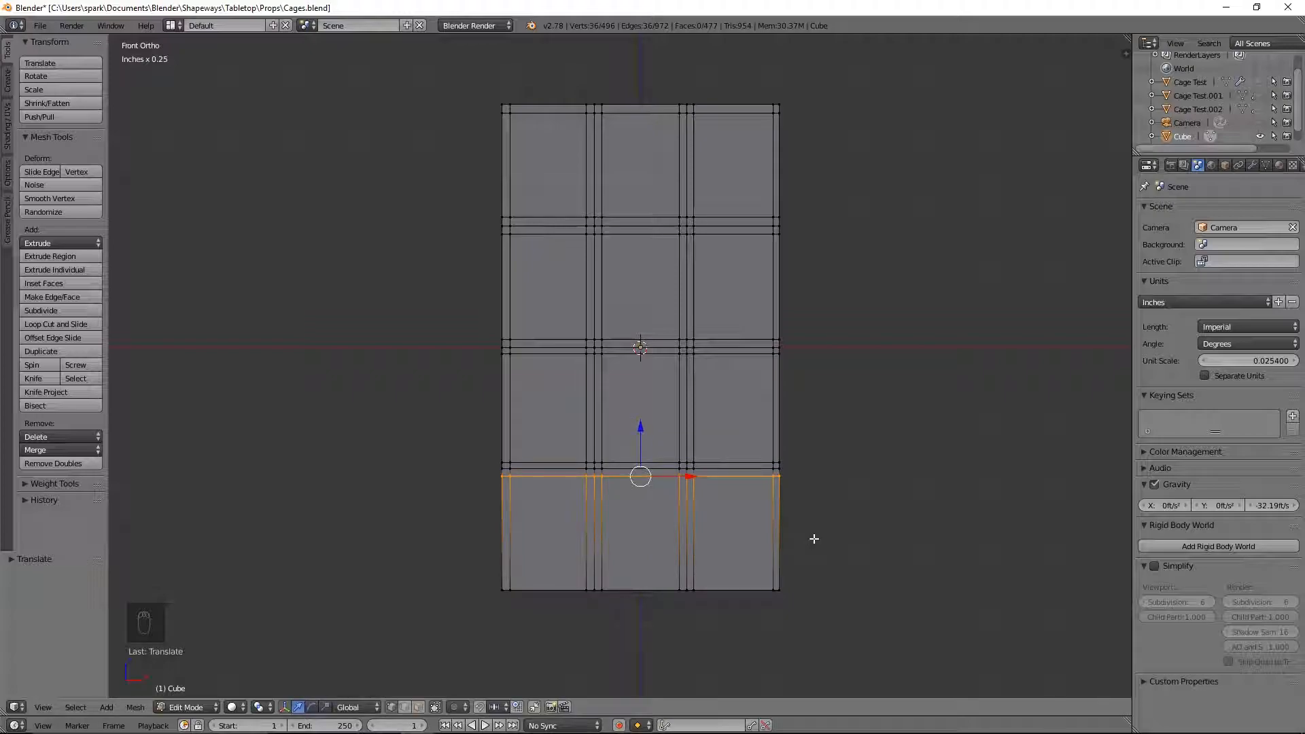
# Add two horizontal loop cuts in the bottom row, scale them close together and move them down along Z to outline the lowest bar
pyautogui.hotkey('ctrl', 'r')
pyautogui.click(825, 522)
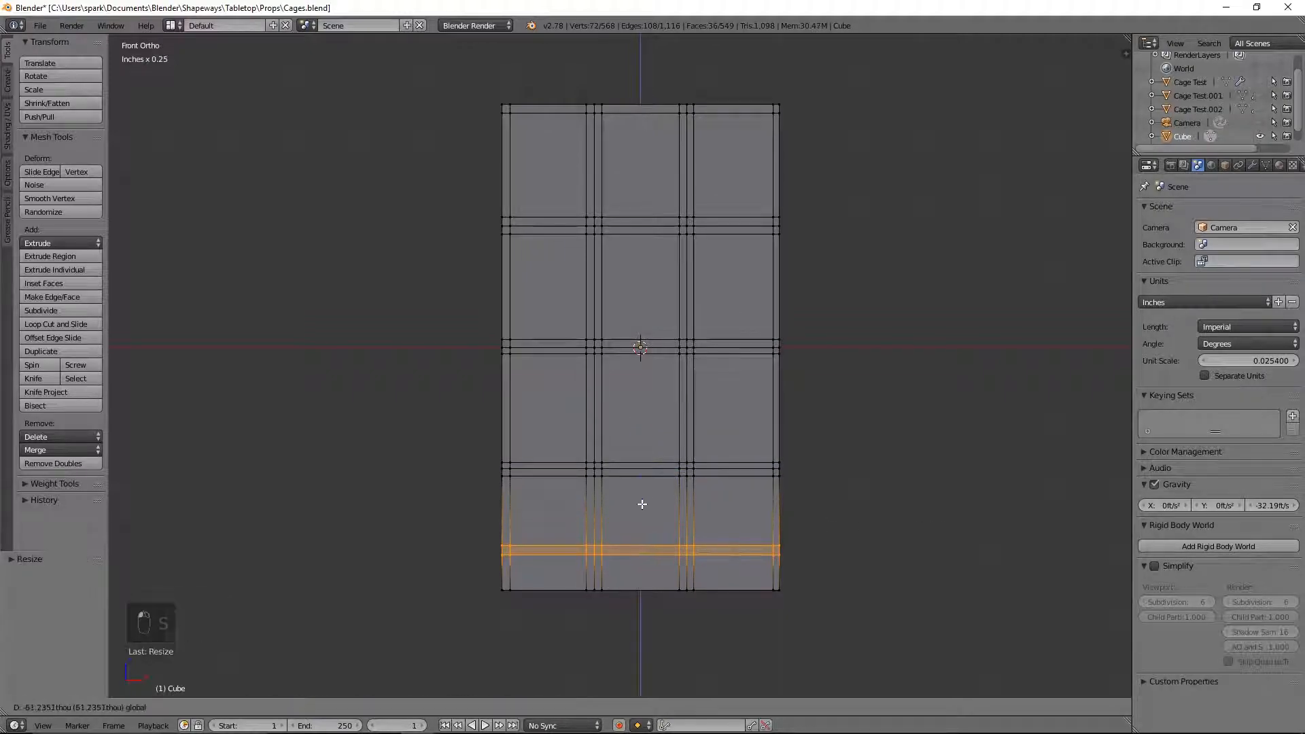
pyautogui.press('s')
pyautogui.click(825, 518)
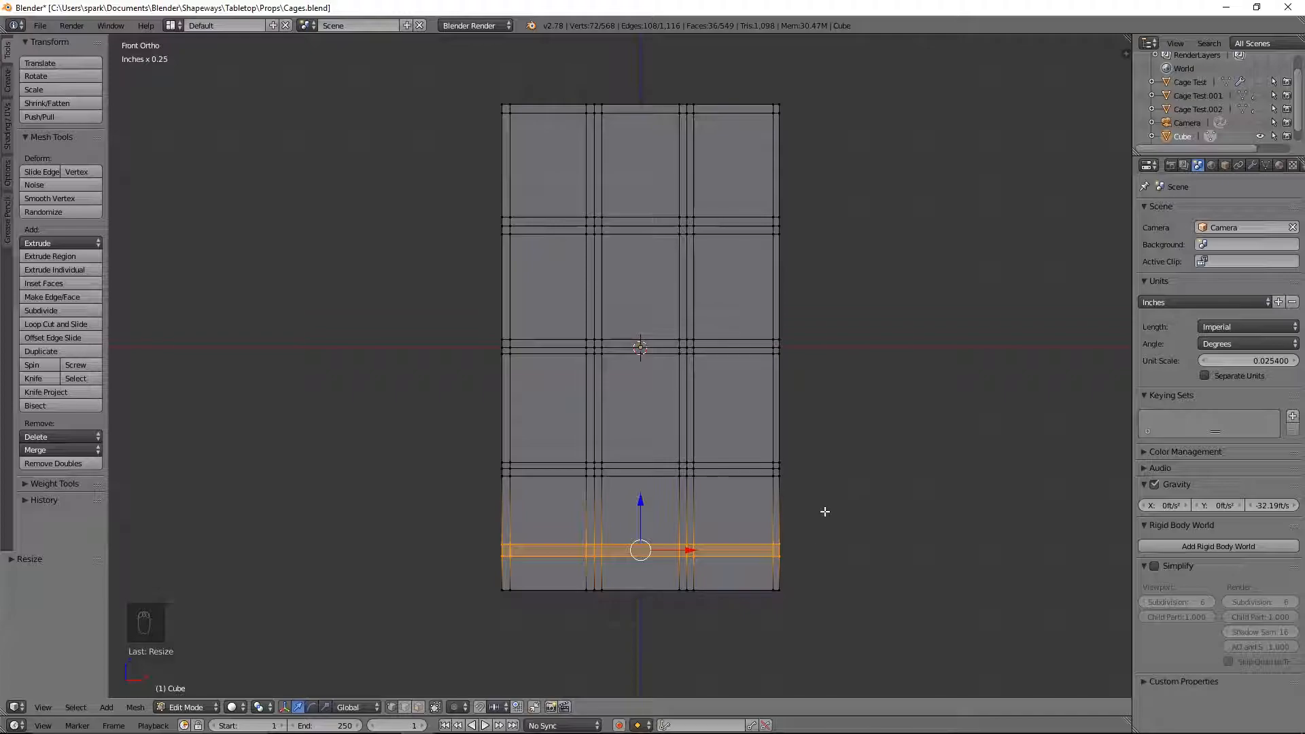
# Delete the centre edge loops of the two inner vertical bars on the front face, which continue across the top
pyautogui.moveTo(900, 437); pyautogui.dragTo(865, 513, button='middle')
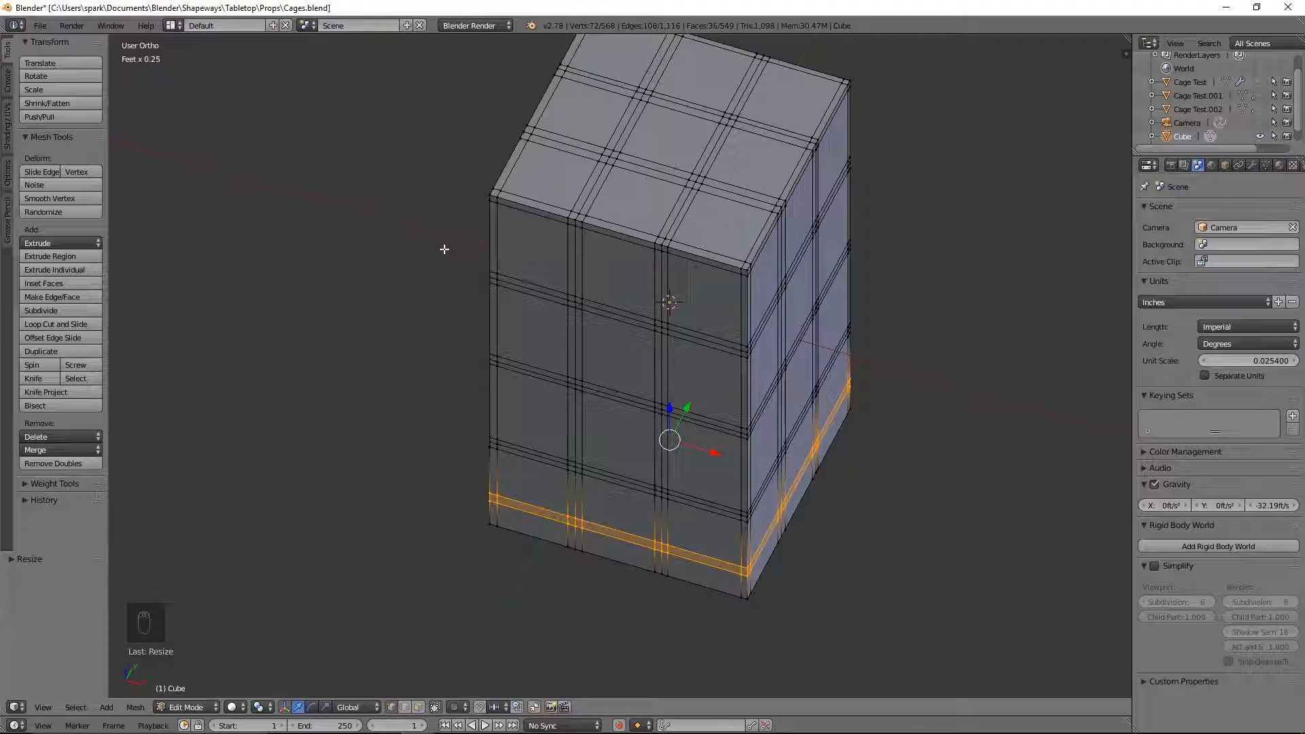
pyautogui.keyDown('alt'); pyautogui.rightClick(688, 194); pyautogui.keyUp('alt')
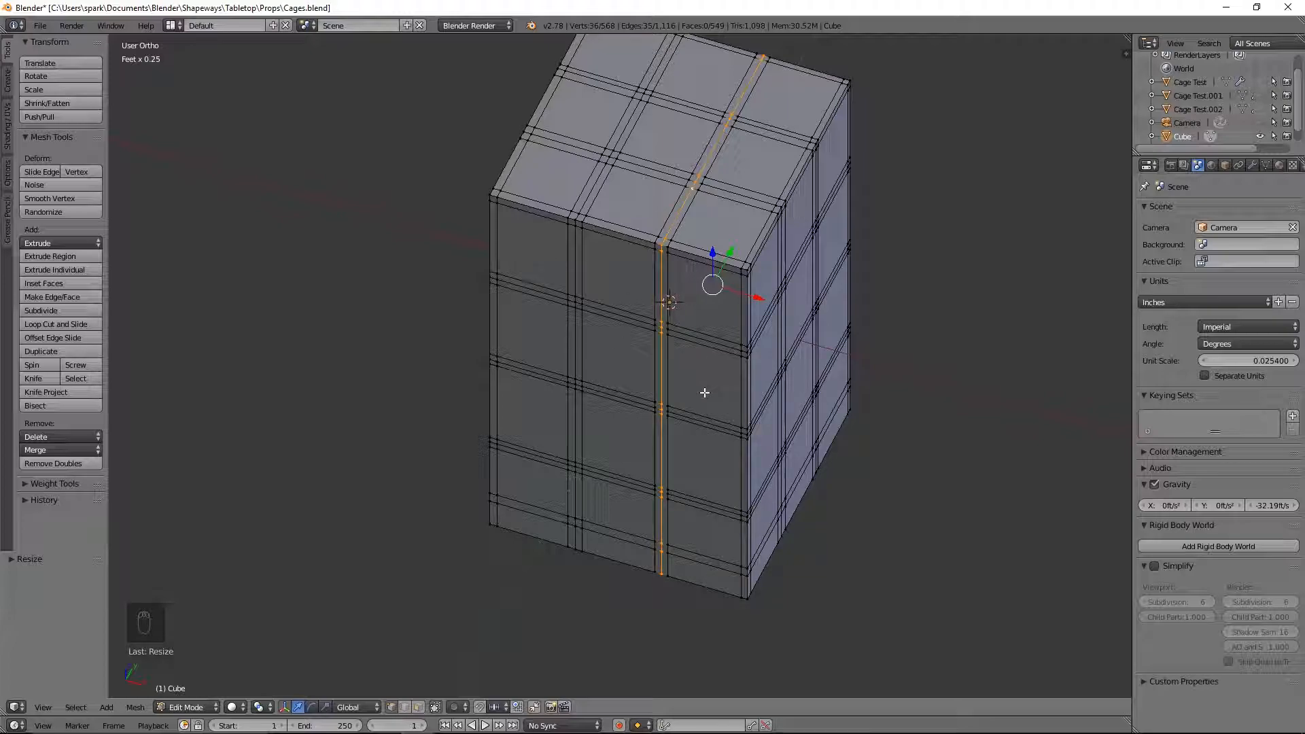
pyautogui.press('x')
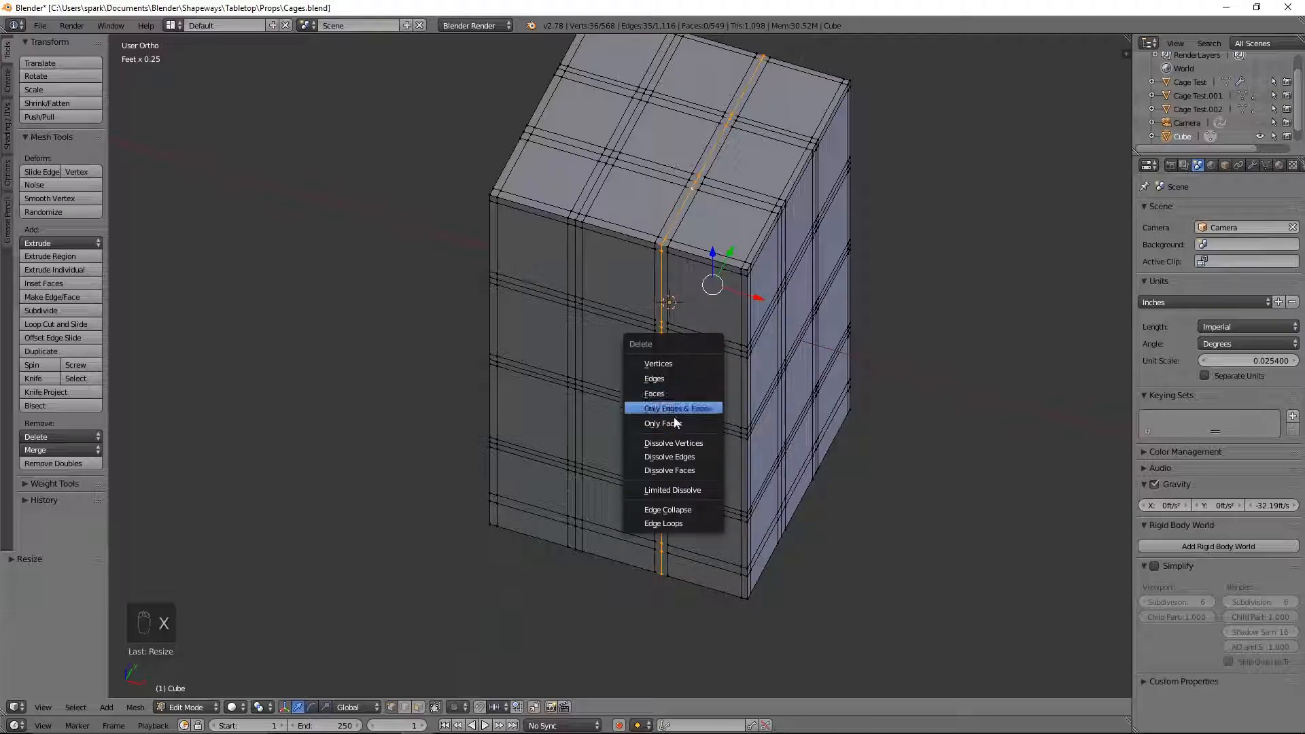
pyautogui.click(671, 521)
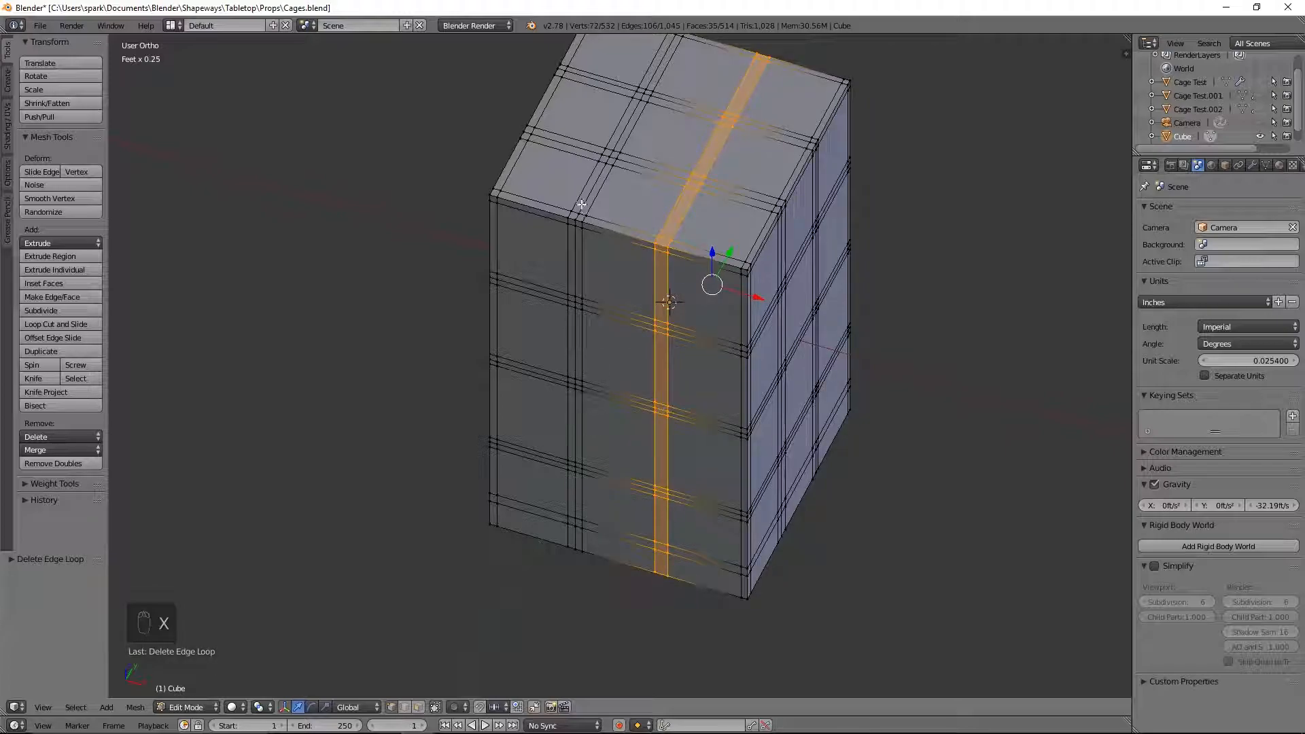
pyautogui.keyDown('alt'); pyautogui.rightClick(582, 204); pyautogui.keyUp('alt')
pyautogui.press('x')
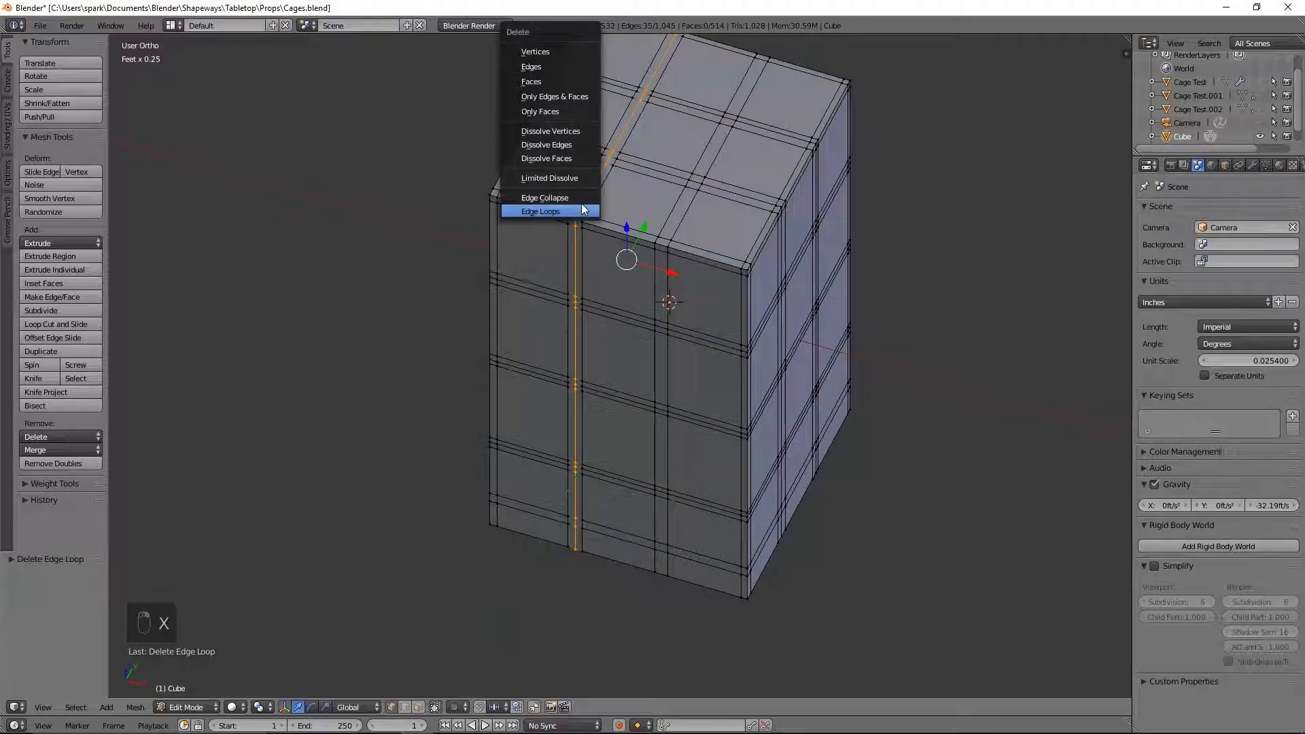
pyautogui.click(582, 208)
# Delete the centre edge loops of the two inner vertical bars on the side face, which continue across the top
pyautogui.keyDown('alt'); pyautogui.rightClick(767, 200); pyautogui.keyUp('alt')
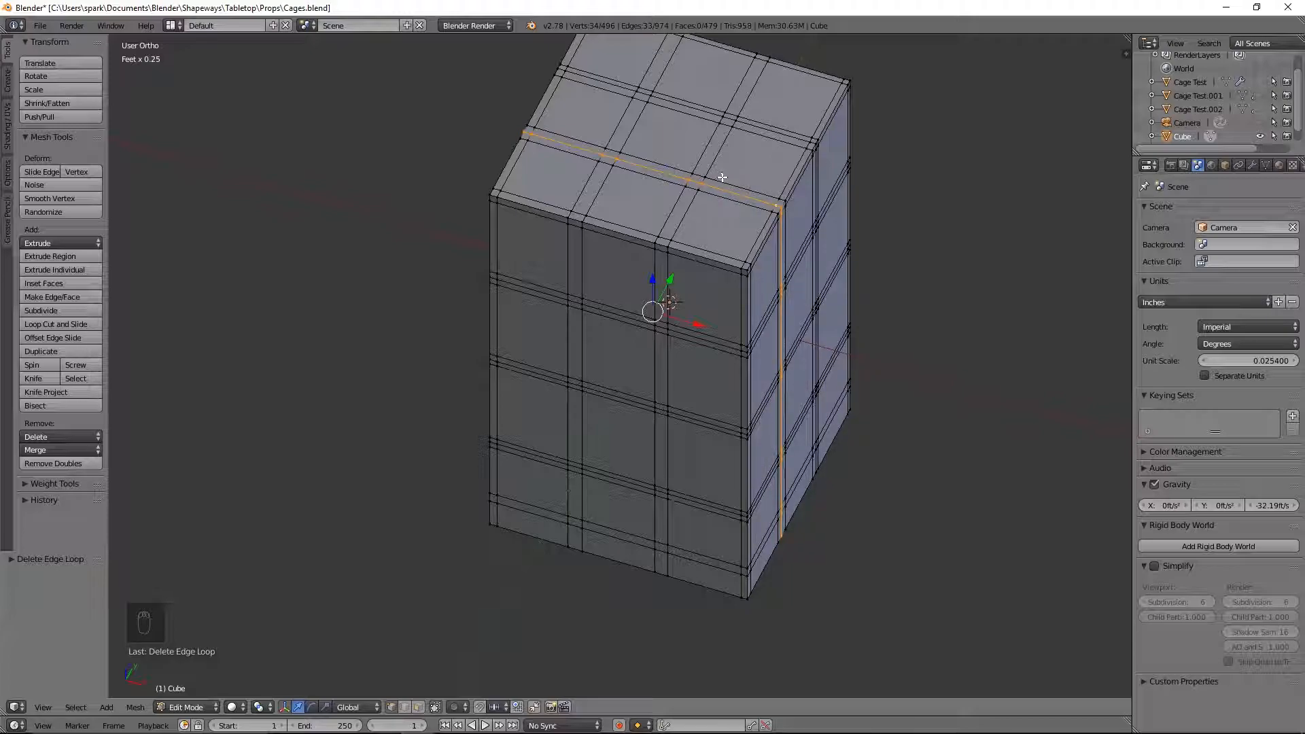
pyautogui.press('x')
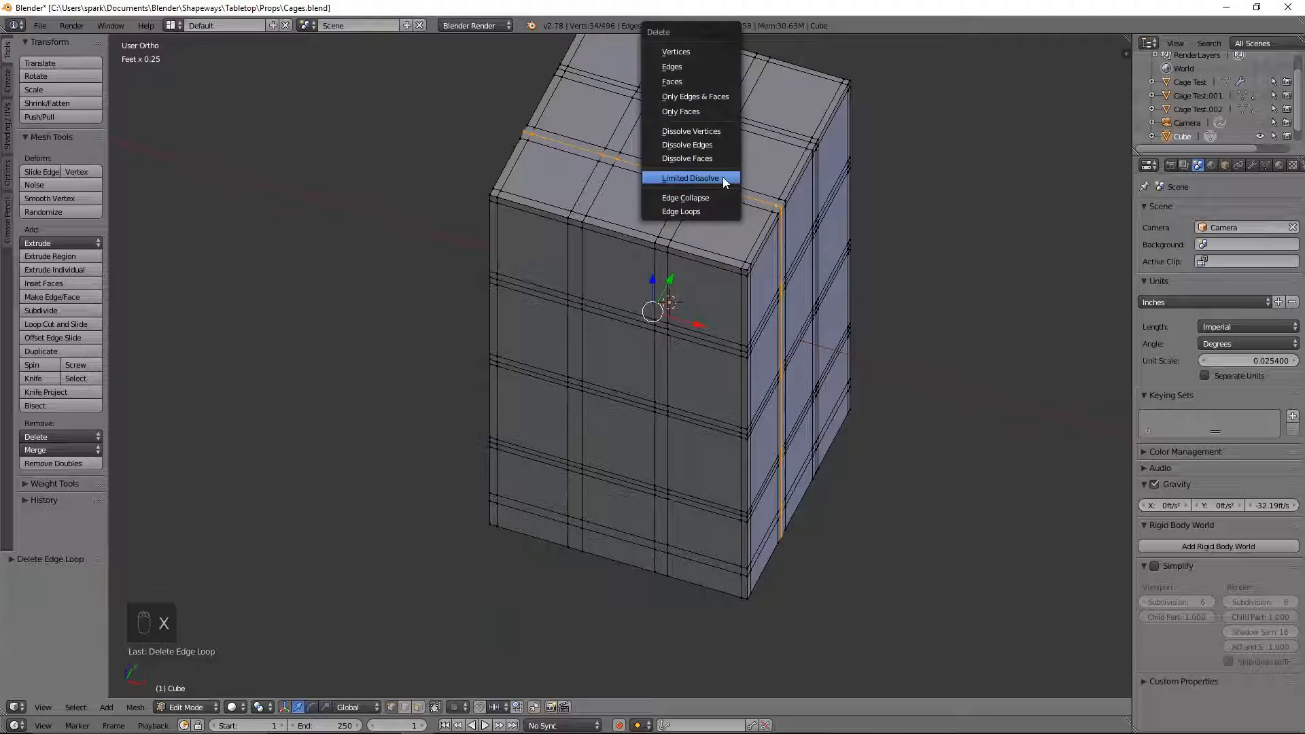
pyautogui.click(693, 206)
pyautogui.keyDown('alt'); pyautogui.rightClick(792, 138); pyautogui.keyUp('alt')
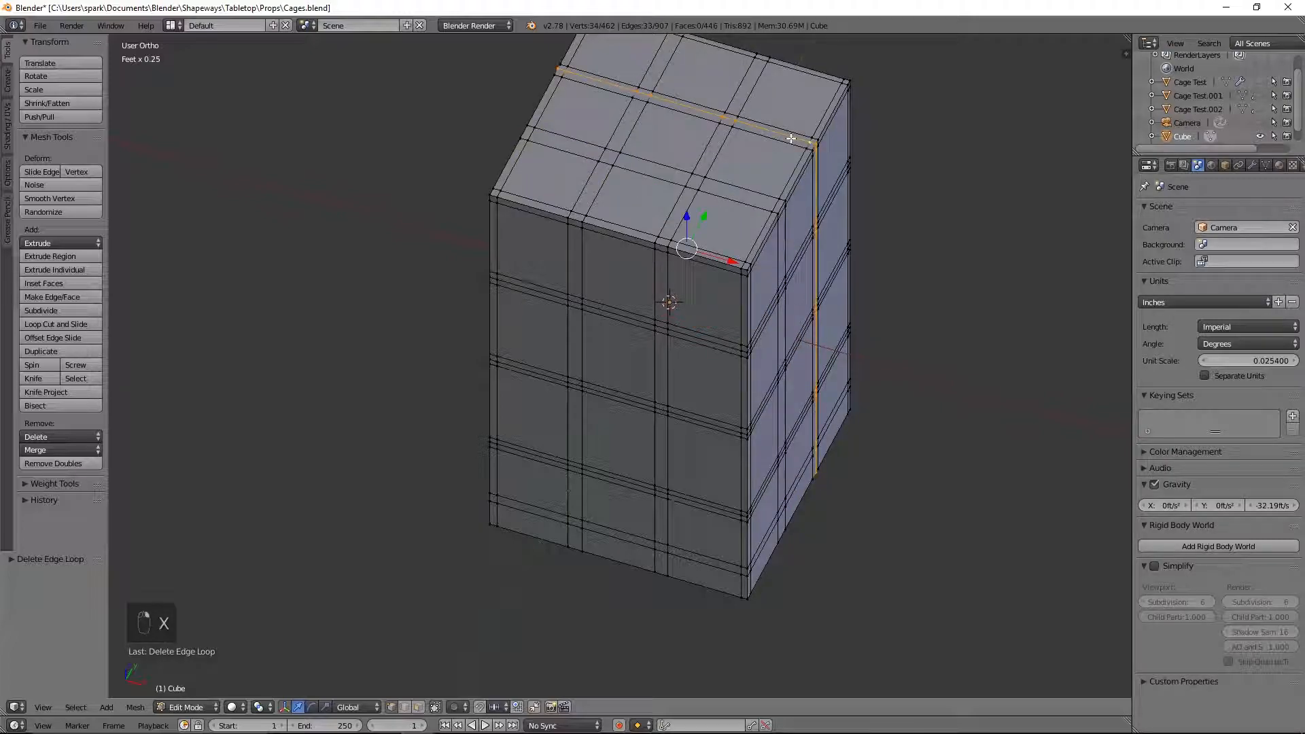
pyautogui.press('x')
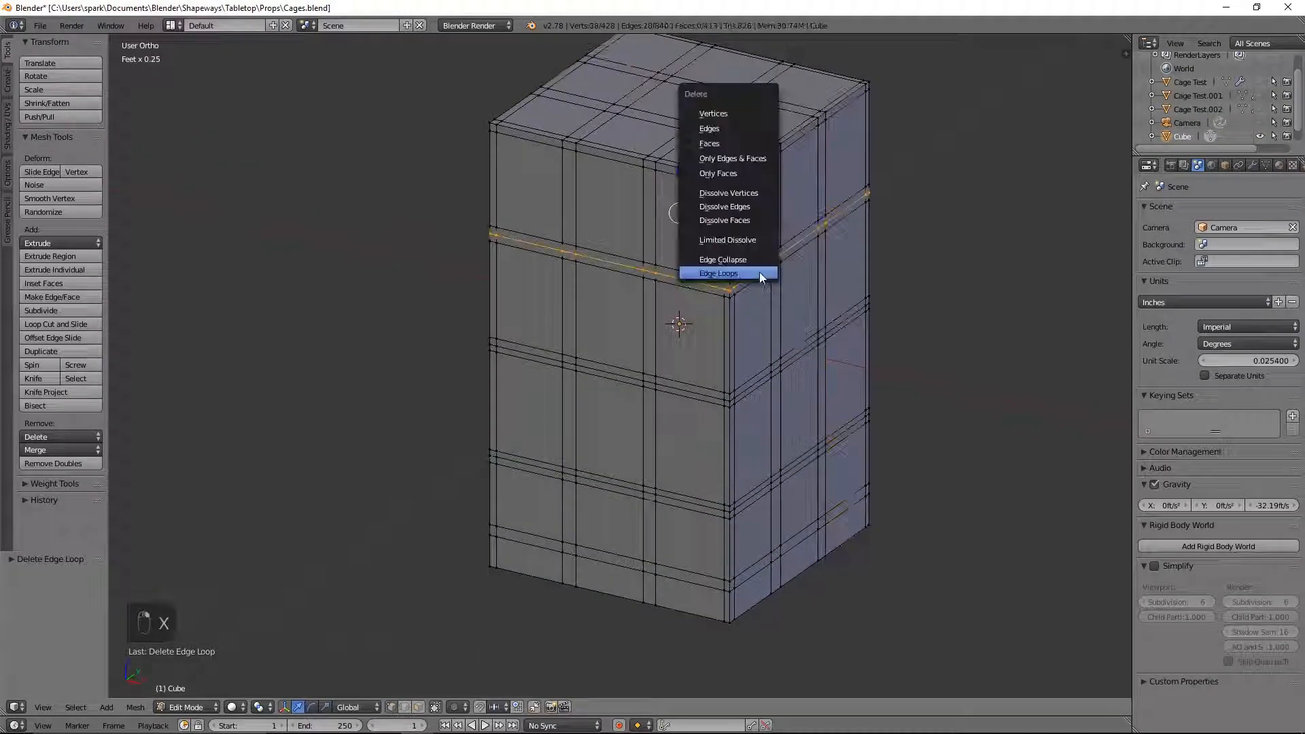
# Delete the centre edge loops of the horizontal bars that still have three lines around the cage
pyautogui.click(768, 273)
pyautogui.keyDown('alt'); pyautogui.rightClick(756, 496); pyautogui.keyUp('alt')
pyautogui.press('x')
pyautogui.click(756, 497)
# In wireframe front view with face selection, box-select every panel between the bars on the front and back, then delete those faces
pyautogui.moveTo(500, 490); pyautogui.dragTo(612, 457, button='middle')
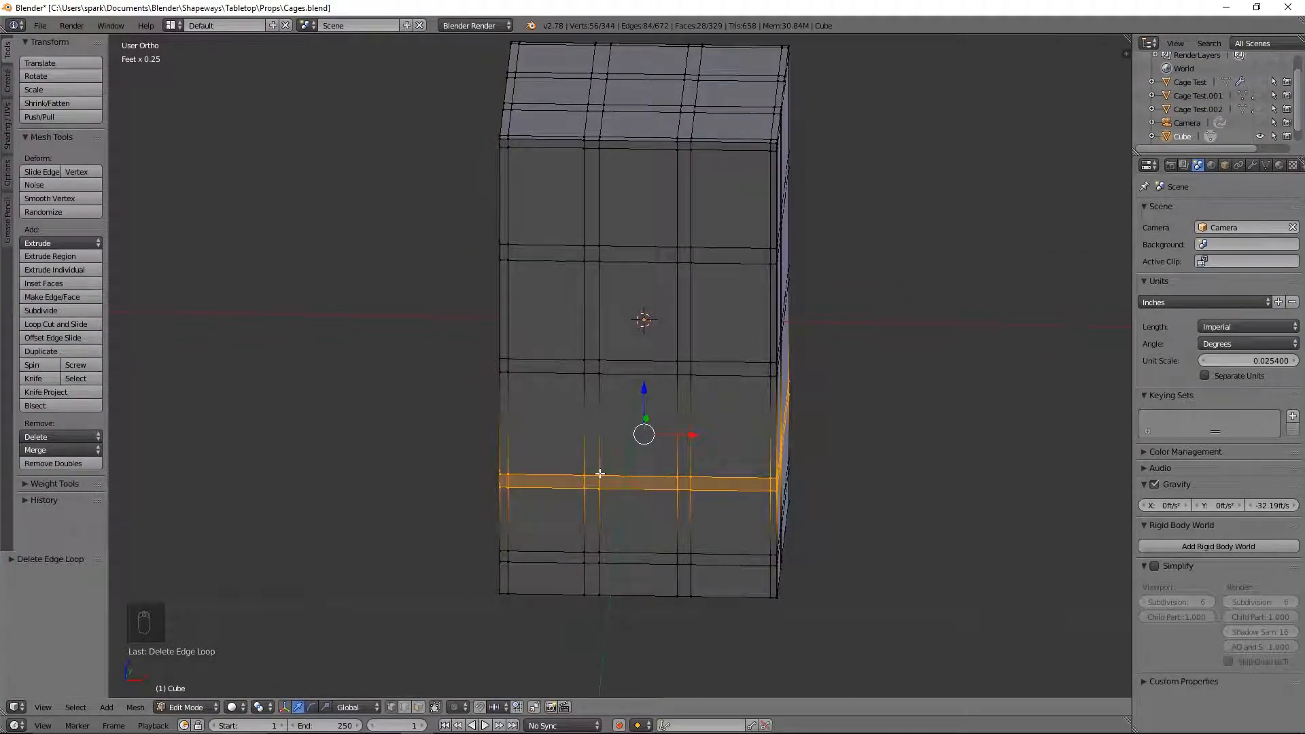
pyautogui.press('KP_1')
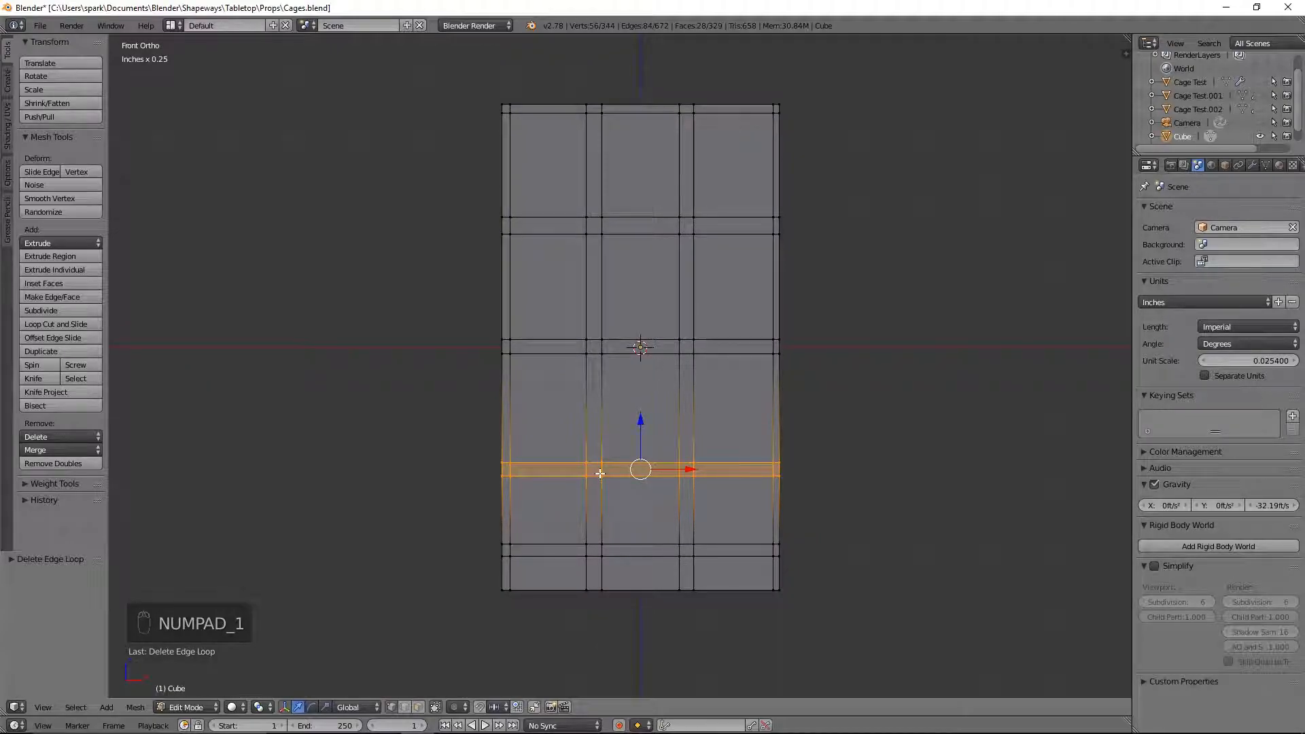
pyautogui.click(418, 706)
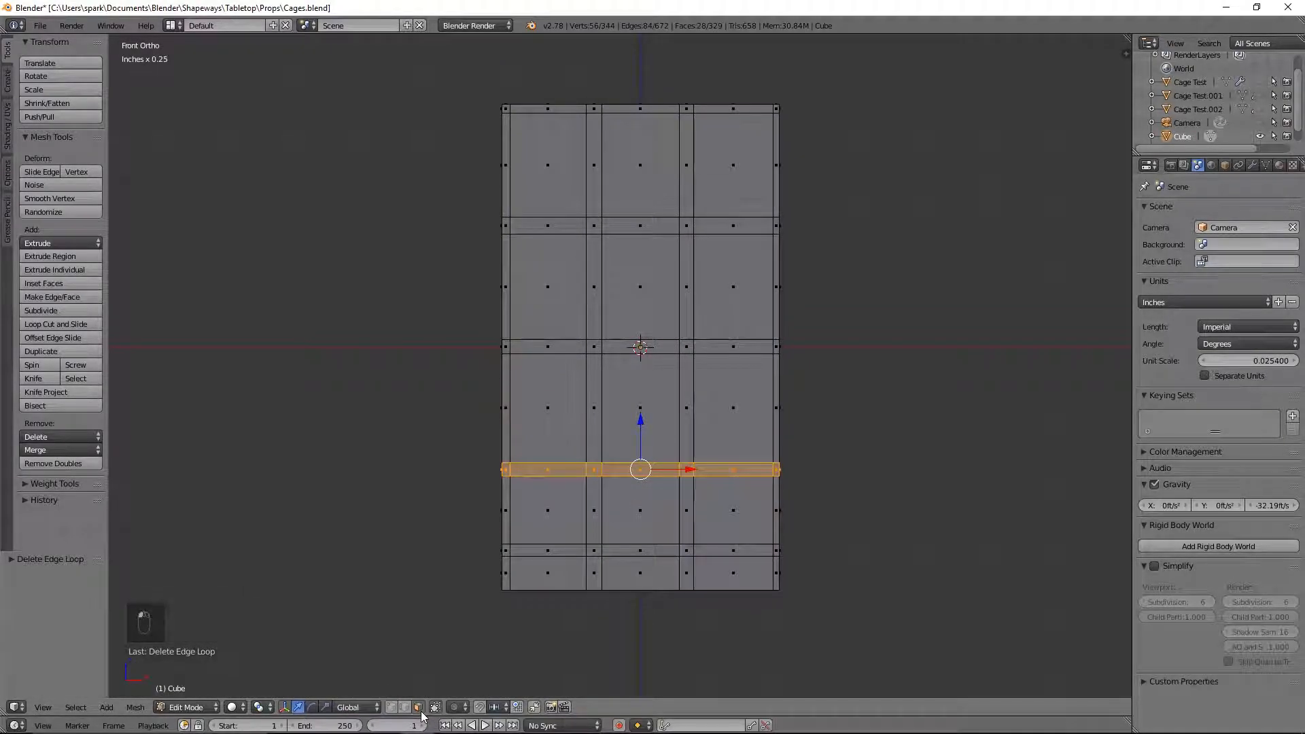
pyautogui.press('z')
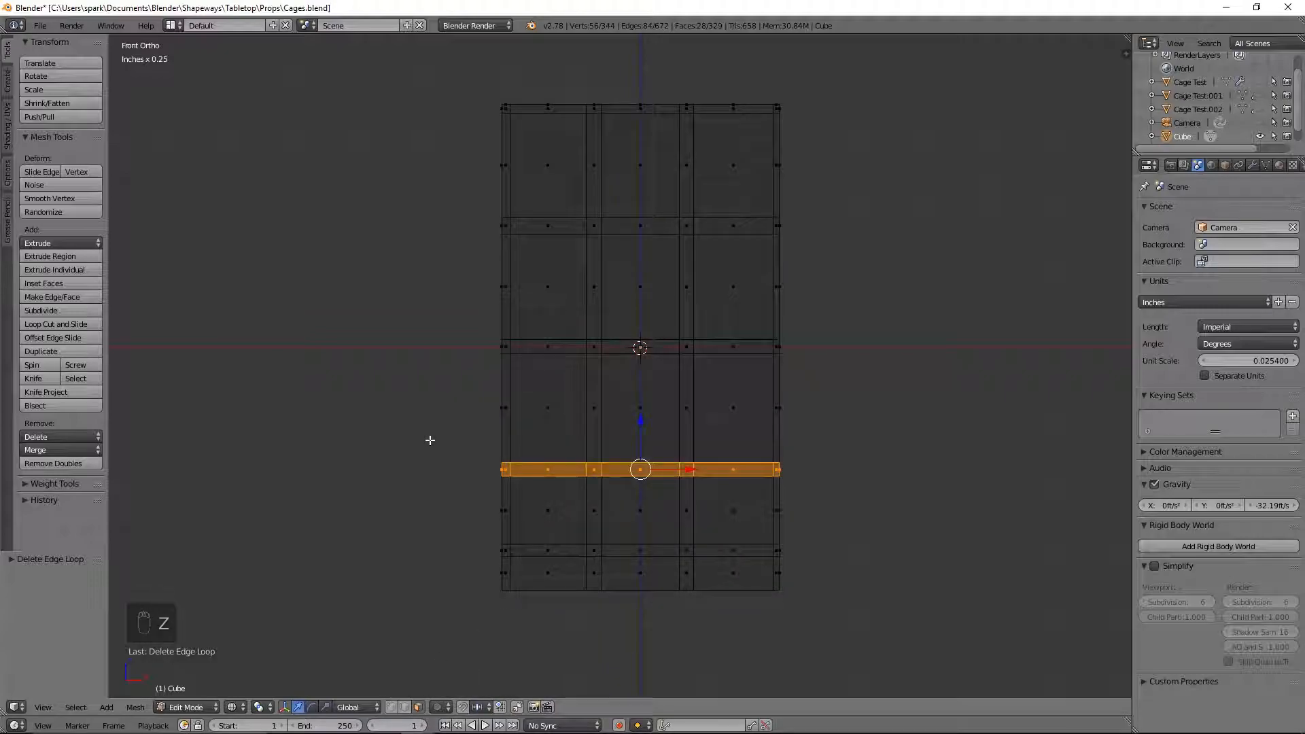
pyautogui.press('a')
pyautogui.press('b')
pyautogui.moveTo(539, 148); pyautogui.dragTo(564, 194)
pyautogui.press('b')
pyautogui.moveTo(634, 151); pyautogui.dragTo(655, 185)
pyautogui.press('b')
pyautogui.moveTo(727, 150); pyautogui.dragTo(749, 190)
pyautogui.press('b')
pyautogui.moveTo(725, 259); pyautogui.dragTo(747, 305)
pyautogui.press('b')
pyautogui.moveTo(626, 268); pyautogui.dragTo(665, 328)
pyautogui.press('b')
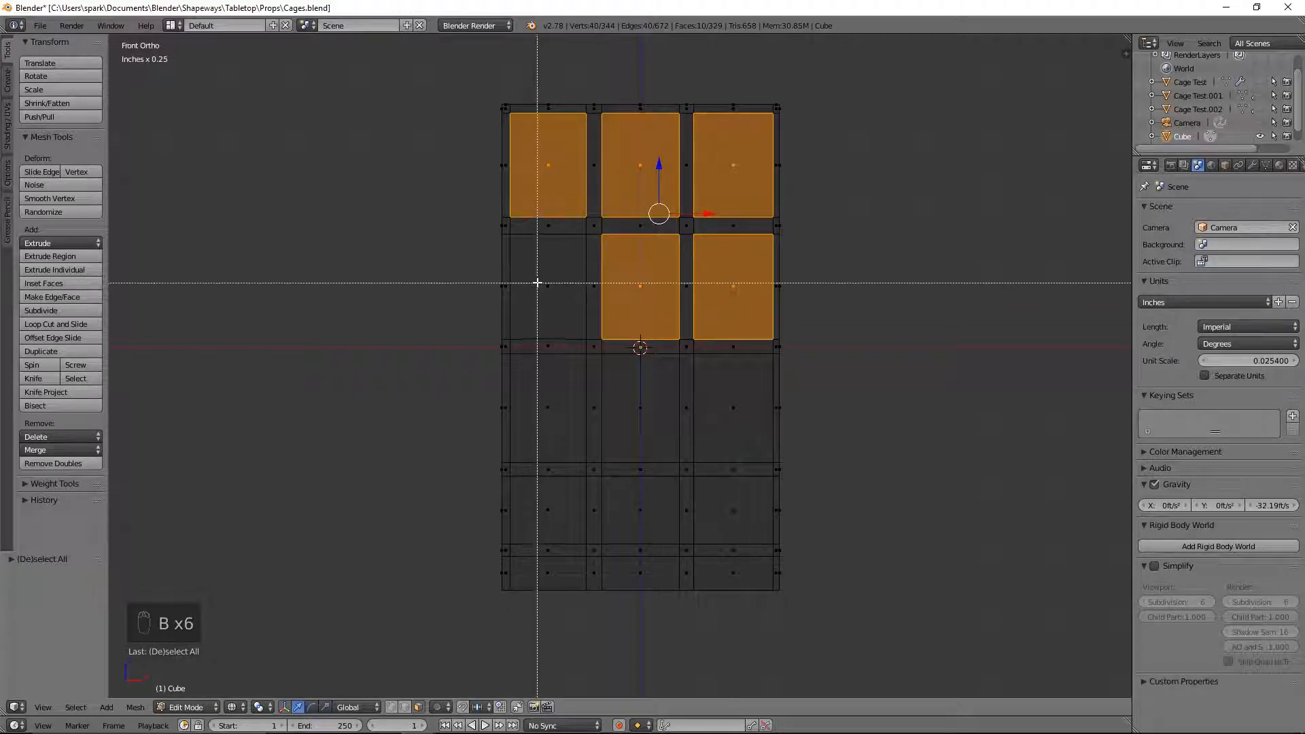
pyautogui.moveTo(536, 283); pyautogui.dragTo(559, 303)
pyautogui.press('b')
pyautogui.moveTo(536, 385); pyautogui.dragTo(568, 430)
pyautogui.press('b')
pyautogui.moveTo(621, 378); pyautogui.dragTo(651, 423)
pyautogui.press('b')
pyautogui.moveTo(720, 390); pyautogui.dragTo(752, 545)
pyautogui.press('b')
pyautogui.press('b')
pyautogui.moveTo(623, 492); pyautogui.dragTo(656, 530)
pyautogui.press('b')
pyautogui.moveTo(522, 487); pyautogui.dragTo(654, 593)
pyautogui.press('b')
pyautogui.press('b')
pyautogui.press('b')
pyautogui.press('b')
pyautogui.moveTo(716, 565); pyautogui.dragTo(753, 591)
pyautogui.press('x')
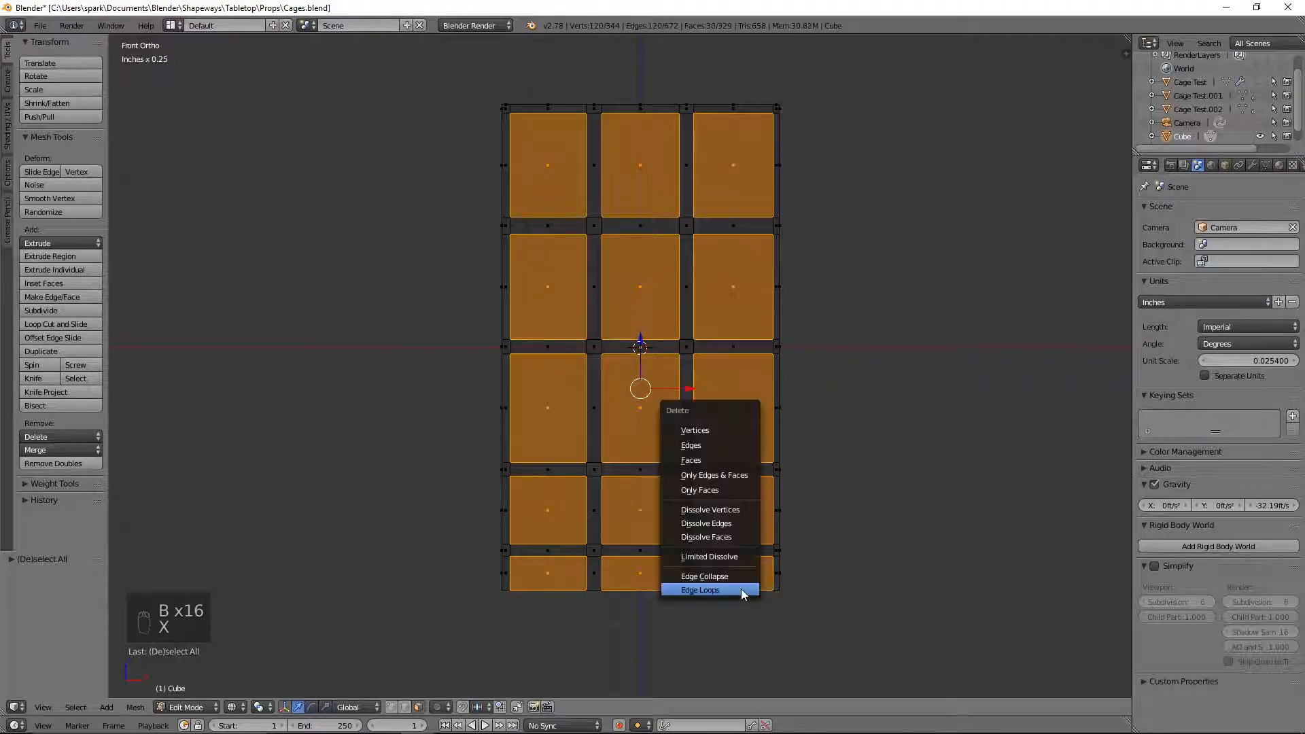
pyautogui.click(707, 459)
# In wireframe right view, box-select every panel between the bars on both sides of the cage and delete those faces
pyautogui.moveTo(738, 466); pyautogui.dragTo(778, 428, button='middle')
pyautogui.press('KP_3')
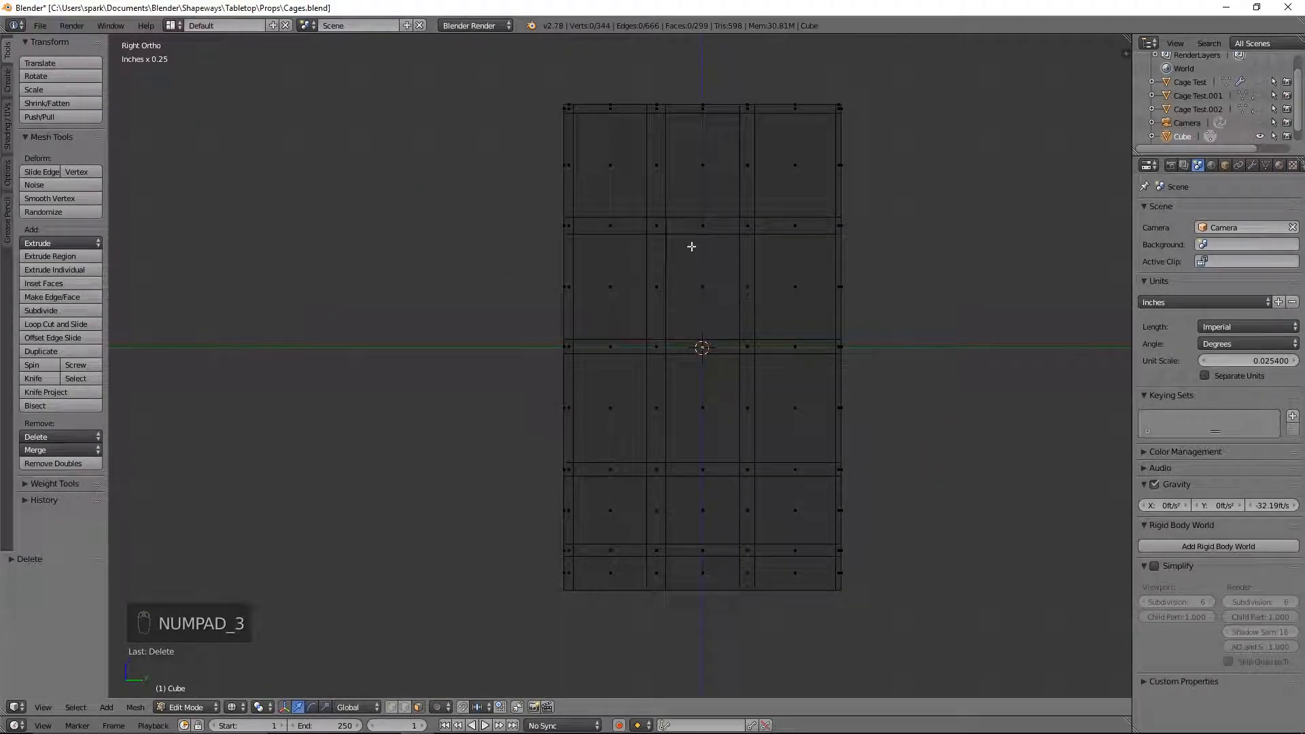
pyautogui.press('b')
pyautogui.moveTo(588, 145); pyautogui.dragTo(629, 182)
pyautogui.press('b')
pyautogui.moveTo(684, 148); pyautogui.dragTo(720, 183)
pyautogui.press('b')
pyautogui.moveTo(782, 151); pyautogui.dragTo(813, 183)
pyautogui.press('b')
pyautogui.press('b')
pyautogui.press('b')
pyautogui.press('b')
pyautogui.moveTo(590, 387); pyautogui.dragTo(615, 435)
pyautogui.press('b')
pyautogui.press('b')
pyautogui.press('b')
pyautogui.press('b')
pyautogui.press('b')
pyautogui.moveTo(603, 498); pyautogui.dragTo(626, 527)
pyautogui.press('x')
pyautogui.click(786, 573)
# In solid top view, select the nine panels between the bars on the cage's top and delete those faces
pyautogui.moveTo(472, 372)
pyautogui.mouseDown(button='middle')
pyautogui.moveTo(491, 397)
pyautogui.moveTo(539, 373)
pyautogui.moveTo(650, 438)
pyautogui.mouseUp(button='middle')
pyautogui.press('z')
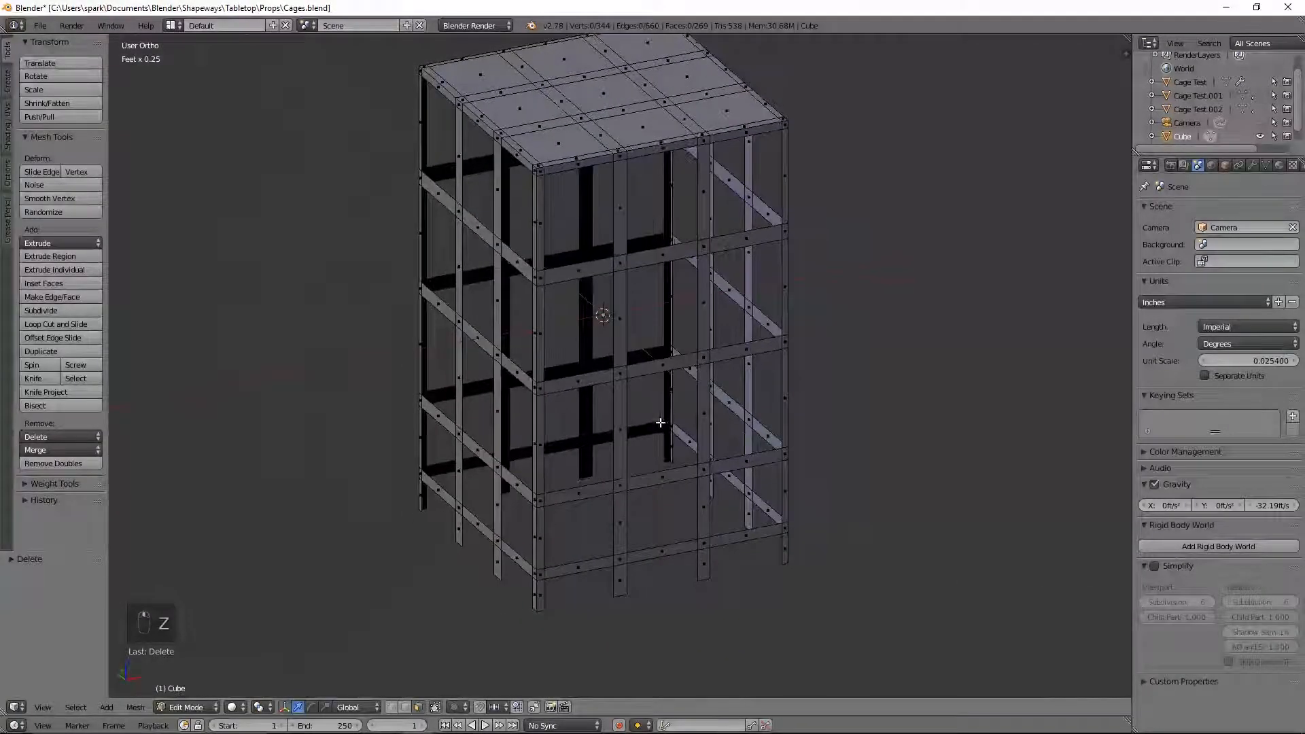
pyautogui.press('KP_7')
pyautogui.rightClick(548, 191)
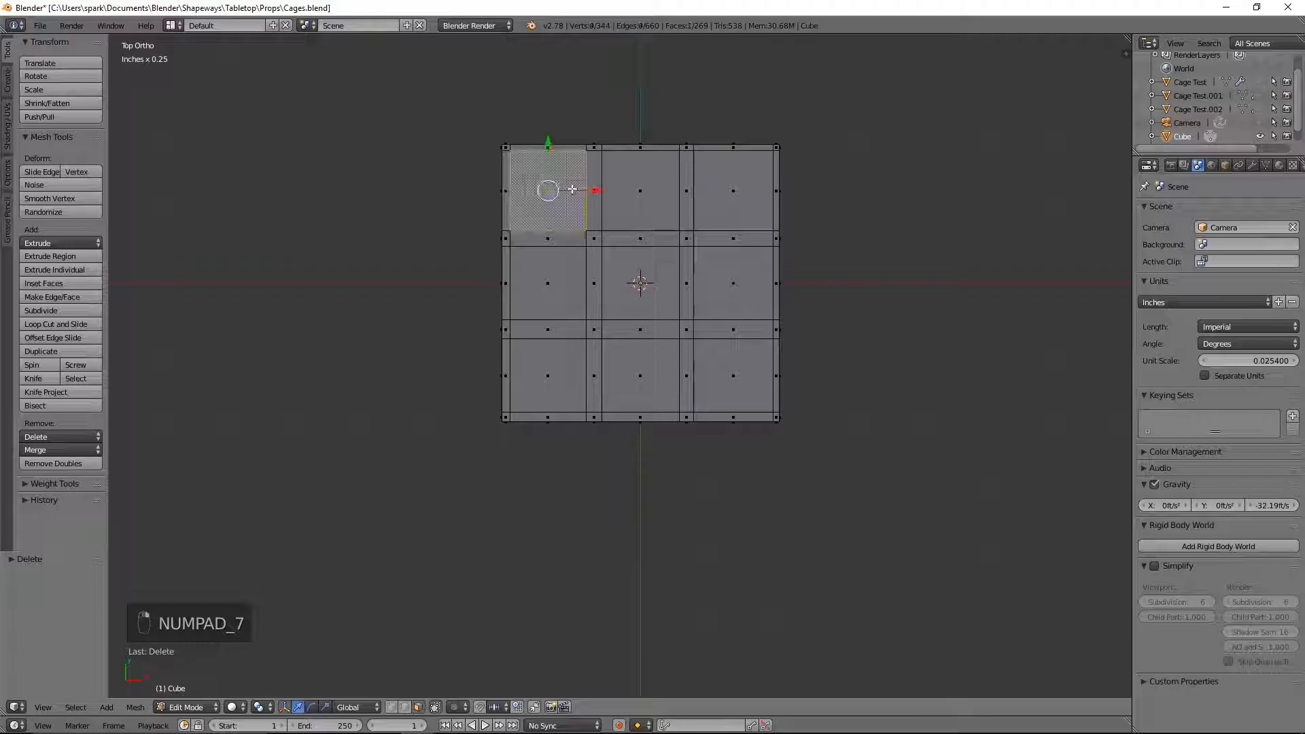
pyautogui.keyDown('shift'); pyautogui.rightClick(640, 190); pyautogui.keyUp('shift')
pyautogui.keyDown('shift'); pyautogui.rightClick(734, 190); pyautogui.keyUp('shift')
pyautogui.keyDown('shift'); pyautogui.rightClick(733, 283); pyautogui.keyUp('shift')
pyautogui.keyDown('shift'); pyautogui.rightClick(538, 292); pyautogui.keyUp('shift')
pyautogui.keyDown('shift'); pyautogui.rightClick(527, 373); pyautogui.keyUp('shift')
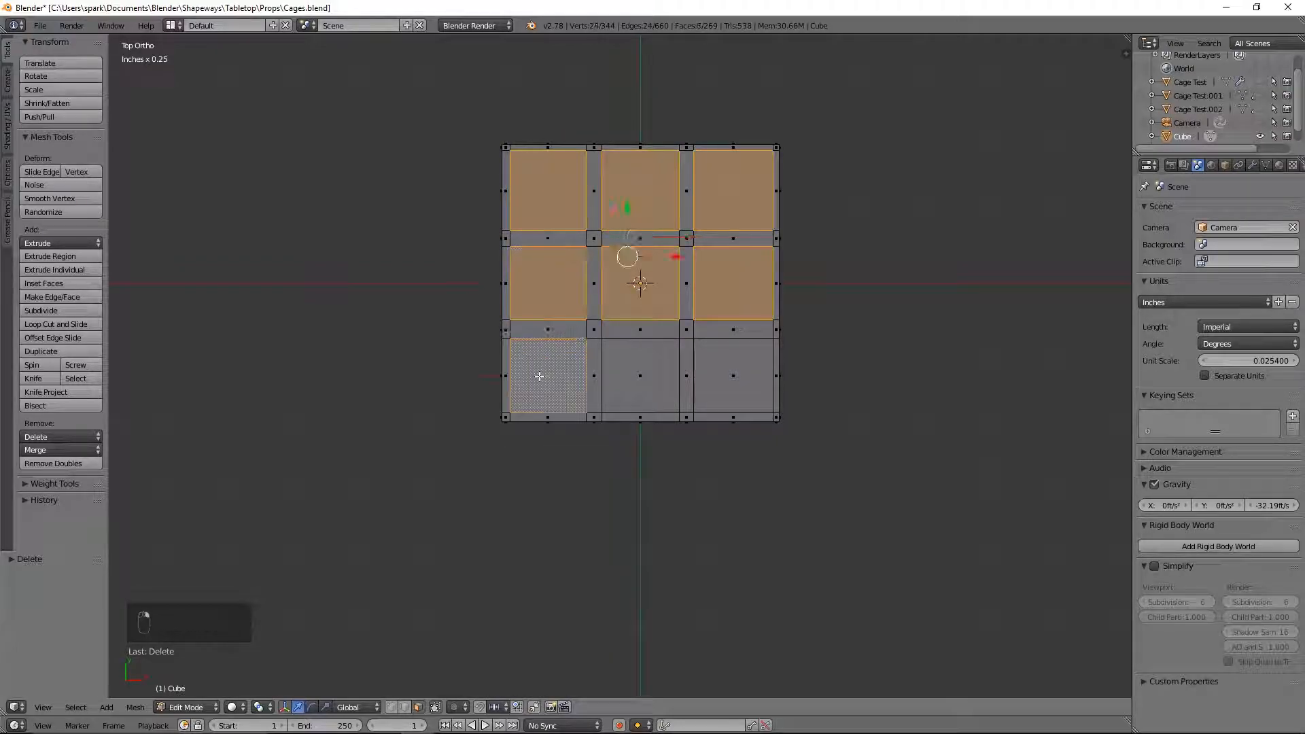
pyautogui.keyDown('shift'); pyautogui.rightClick(640, 375); pyautogui.keyUp('shift')
pyautogui.keyDown('shift'); pyautogui.rightClick(713, 371); pyautogui.keyUp('shift')
pyautogui.press('x')
pyautogui.click(720, 375)
# In front view, select the bottom vertices of the four front bars and extrude them a short distance down along Z
pyautogui.moveTo(717, 370); pyautogui.dragTo(676, 248, button='middle')
pyautogui.press('KP_1')
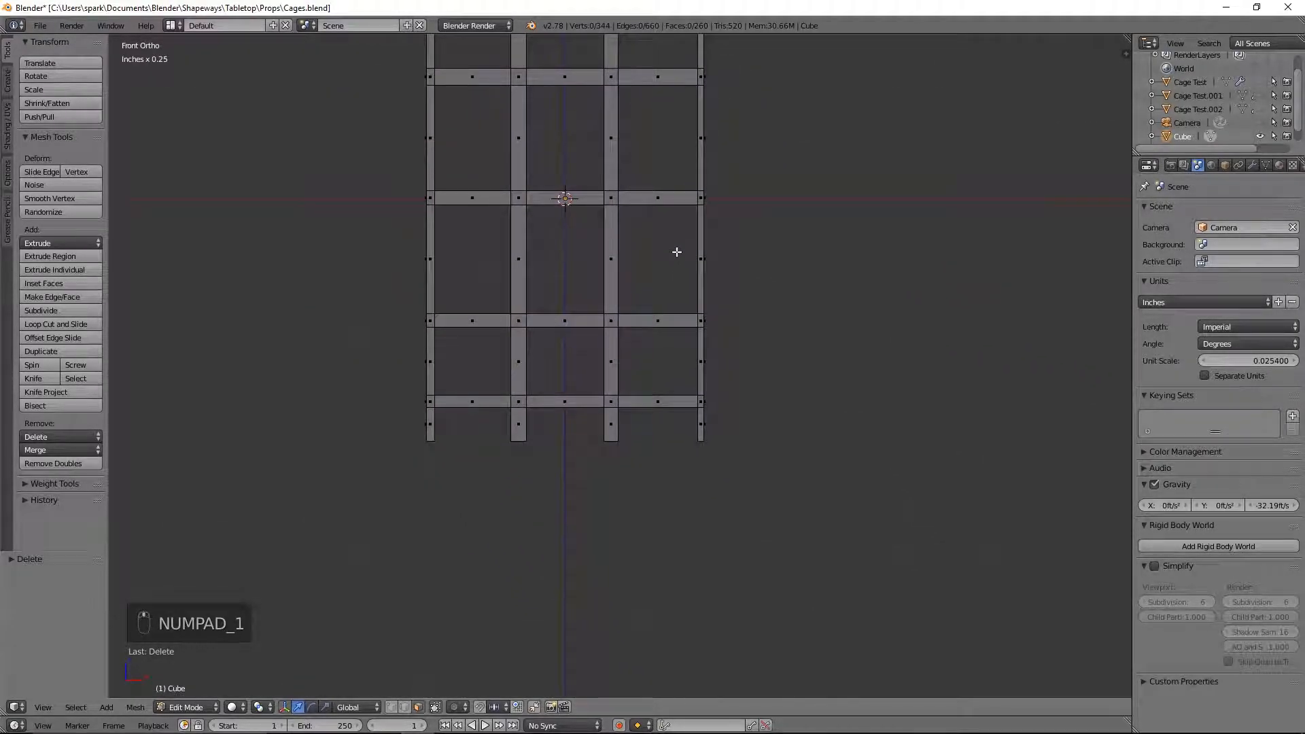
pyautogui.keyDown('shift'); pyautogui.moveTo(720, 478); pyautogui.dragTo(714, 440, button='middle'); pyautogui.keyUp('shift')
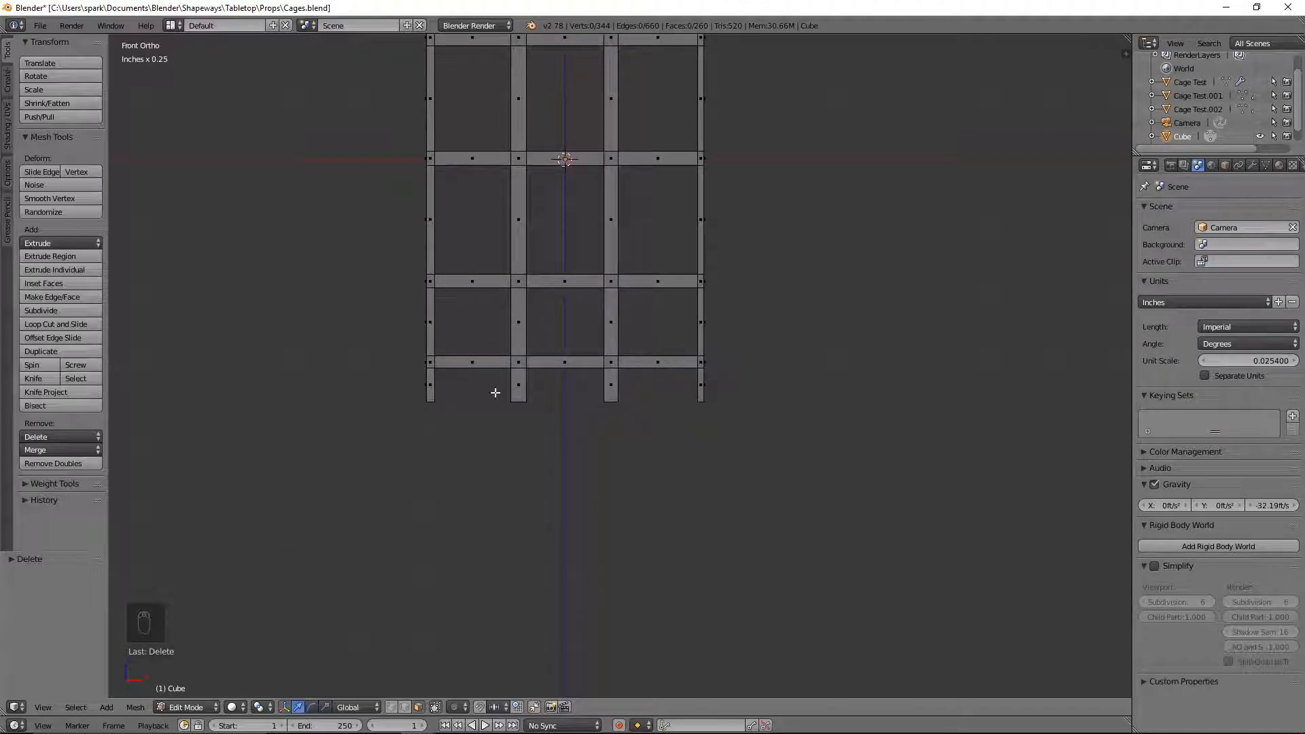
pyautogui.keyDown('shift'); pyautogui.moveTo(630, 455); pyautogui.dragTo(643, 448, button='middle'); pyautogui.keyUp('shift')
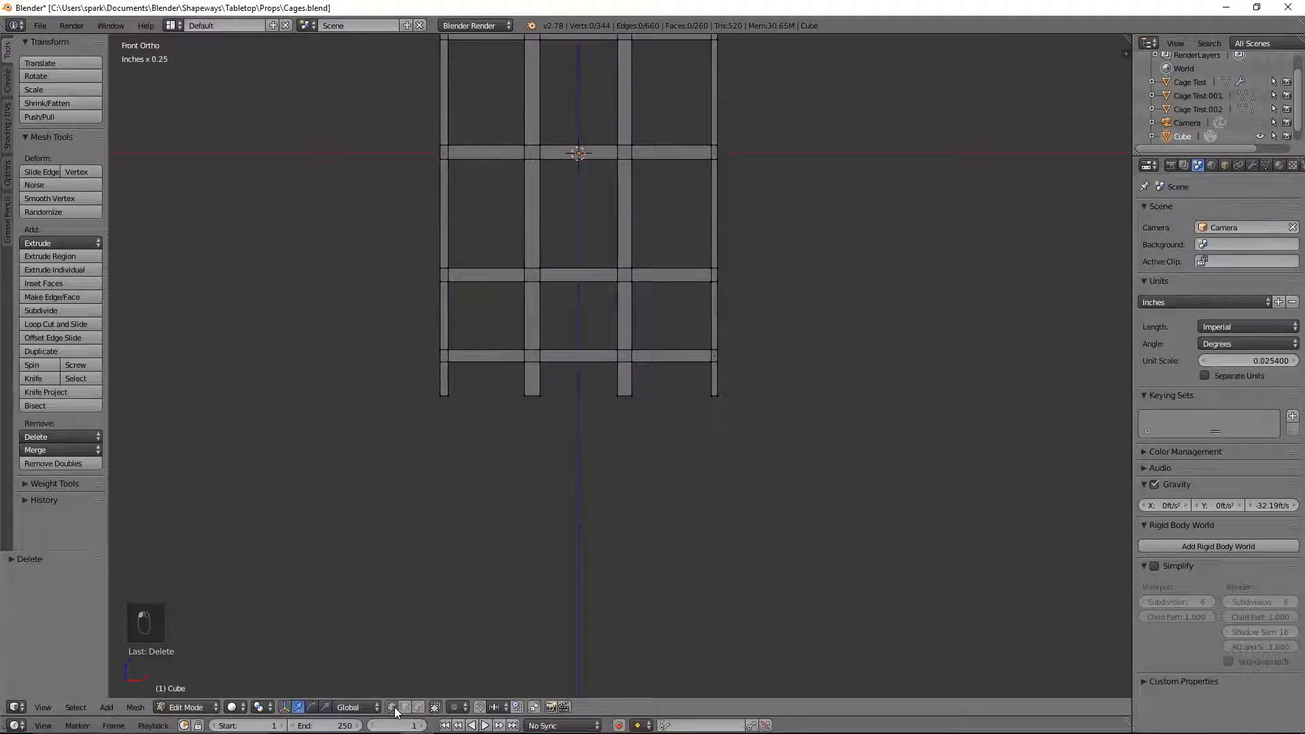
pyautogui.scroll(4, 699, 475)
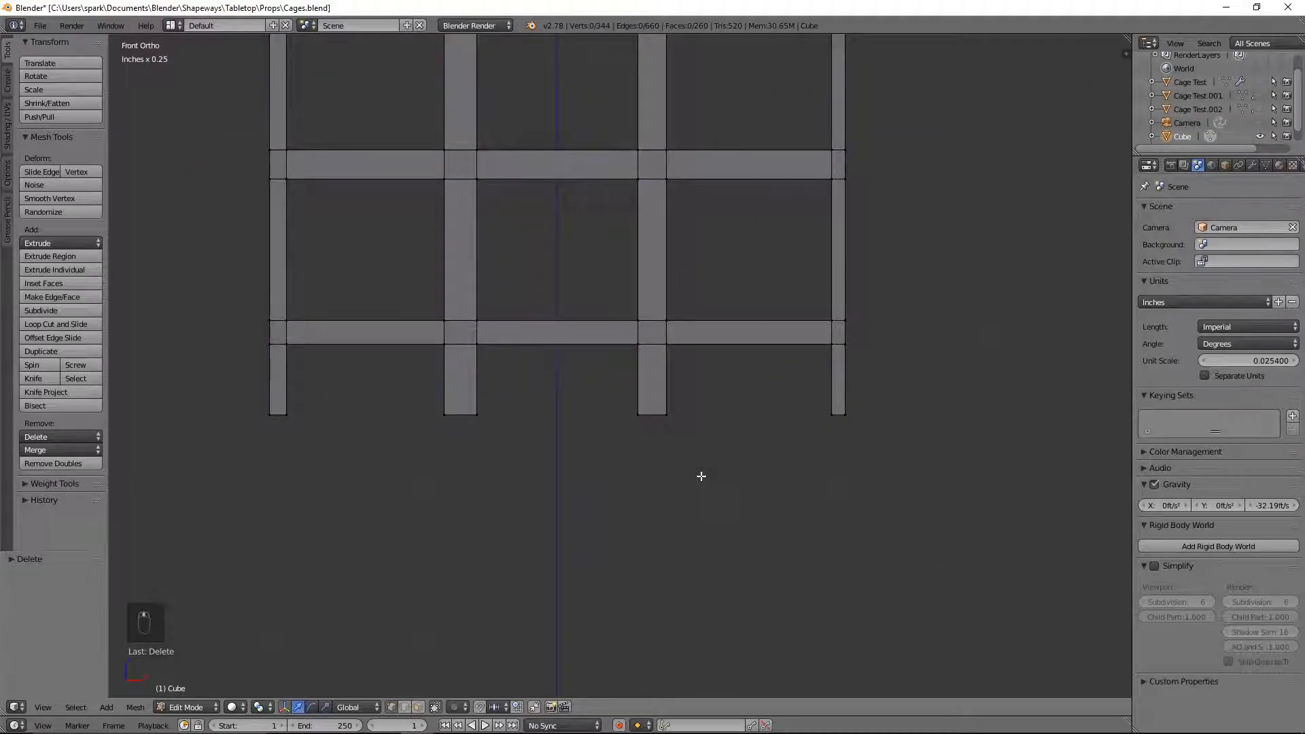
pyautogui.keyDown('shift'); pyautogui.moveTo(701, 476); pyautogui.dragTo(716, 475, button='middle'); pyautogui.keyUp('shift')
pyautogui.press('a')
pyautogui.press('a')
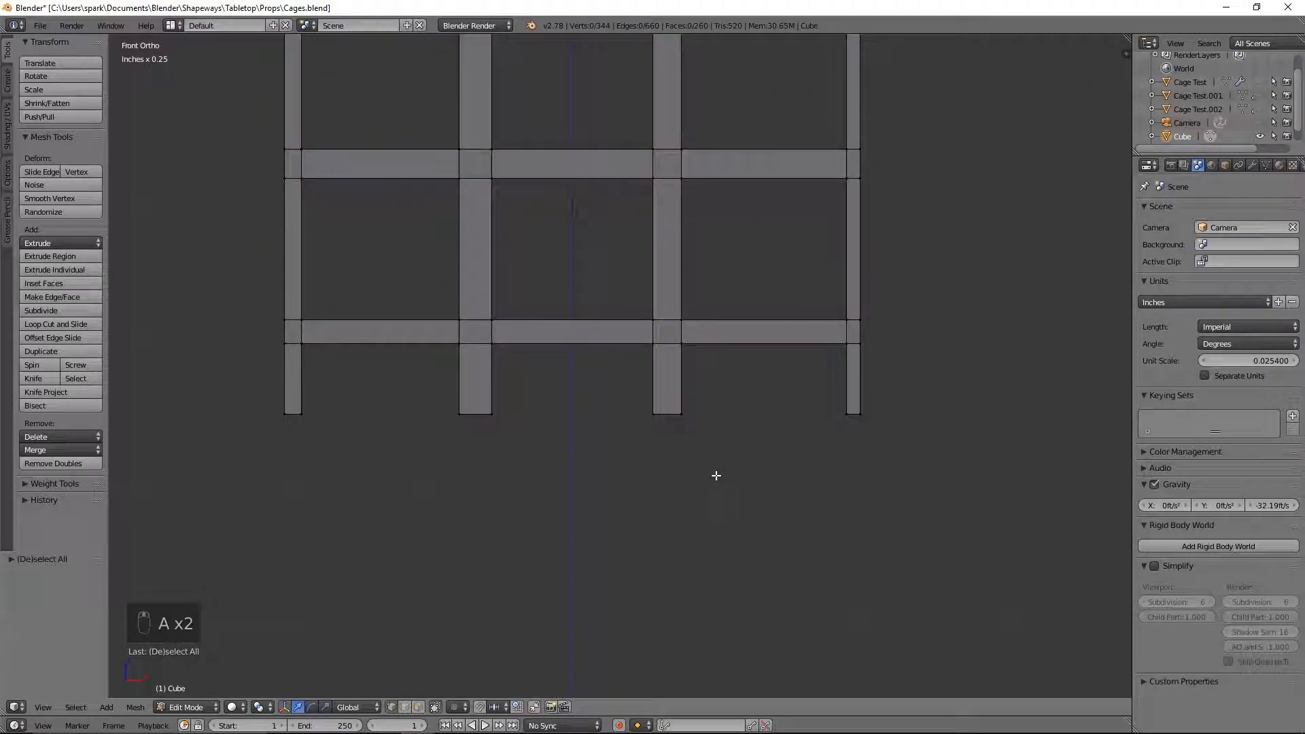
pyautogui.press('b')
pyautogui.moveTo(196, 389); pyautogui.dragTo(904, 469)
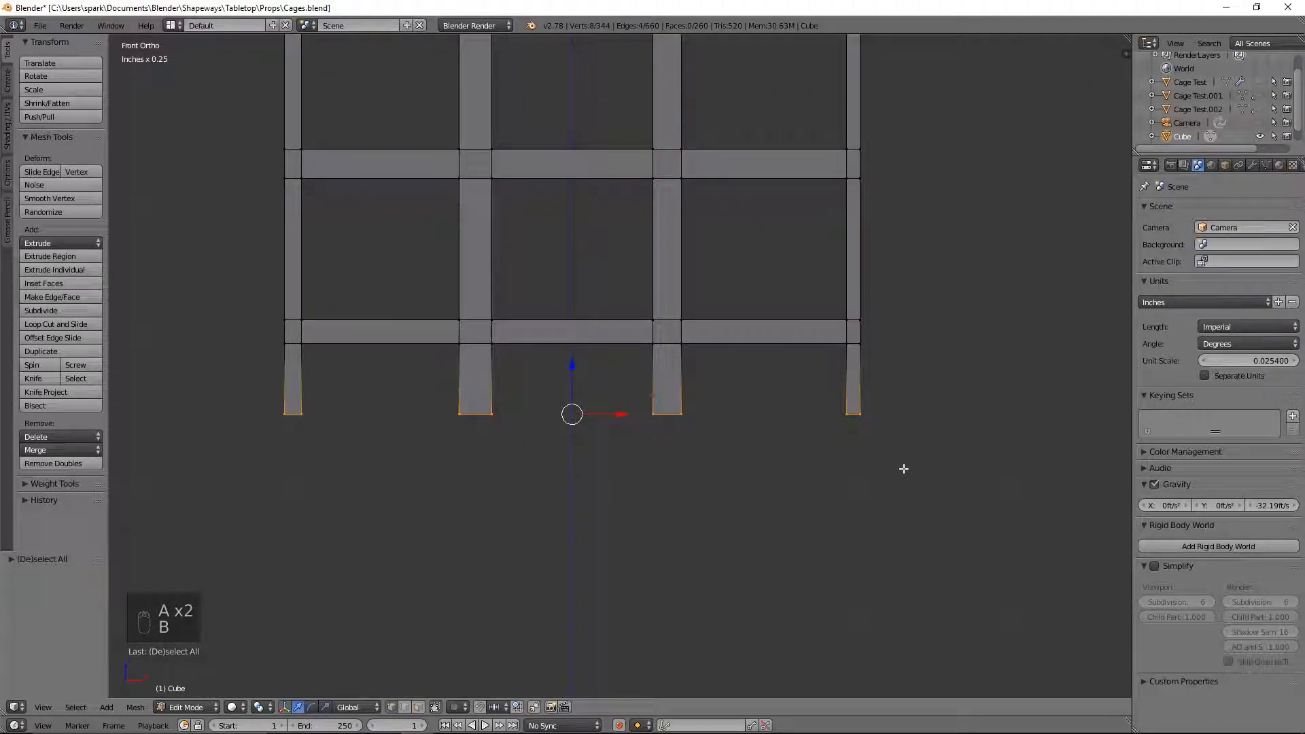
pyautogui.press('e')
pyautogui.click(904, 469)
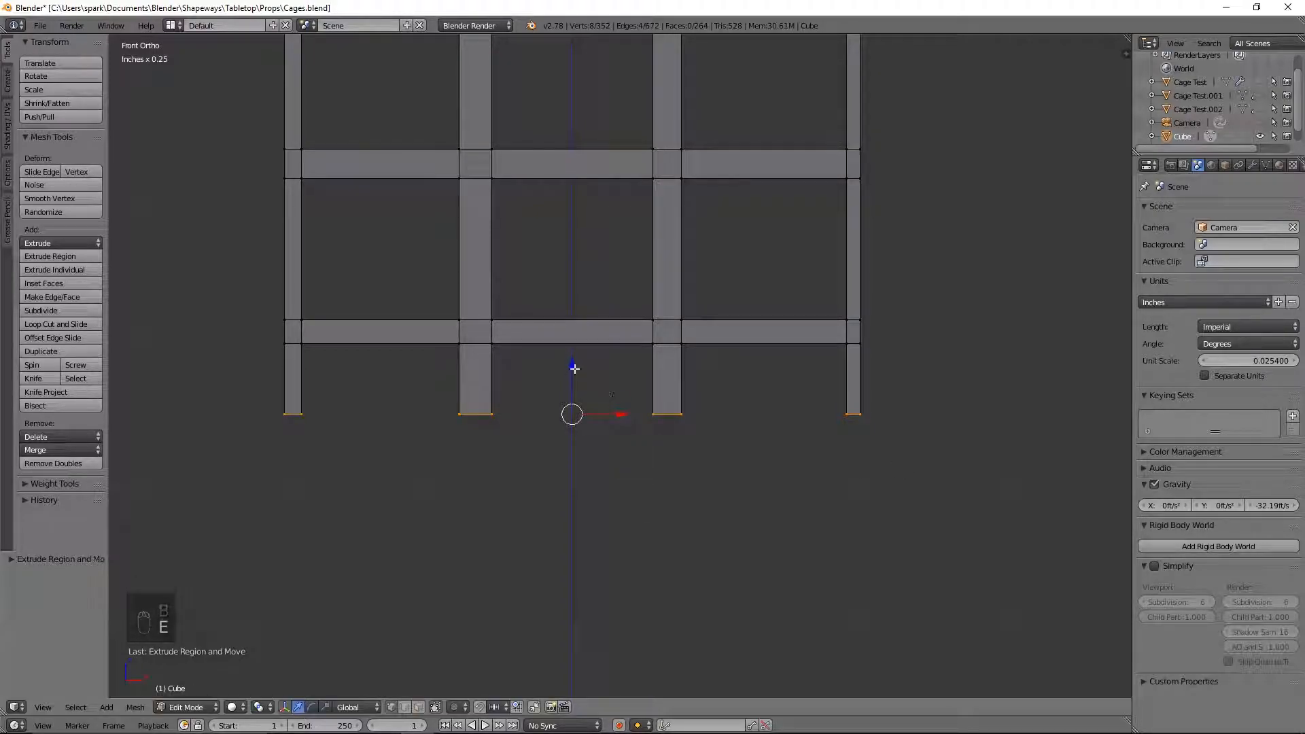
pyautogui.moveTo(571, 369); pyautogui.dragTo(566, 397)
# Try tapering the tip of the third front bar by scaling its bottom edge to about 0.43, then undo it
pyautogui.rightClick(680, 442)
pyautogui.rightClick(652, 445)
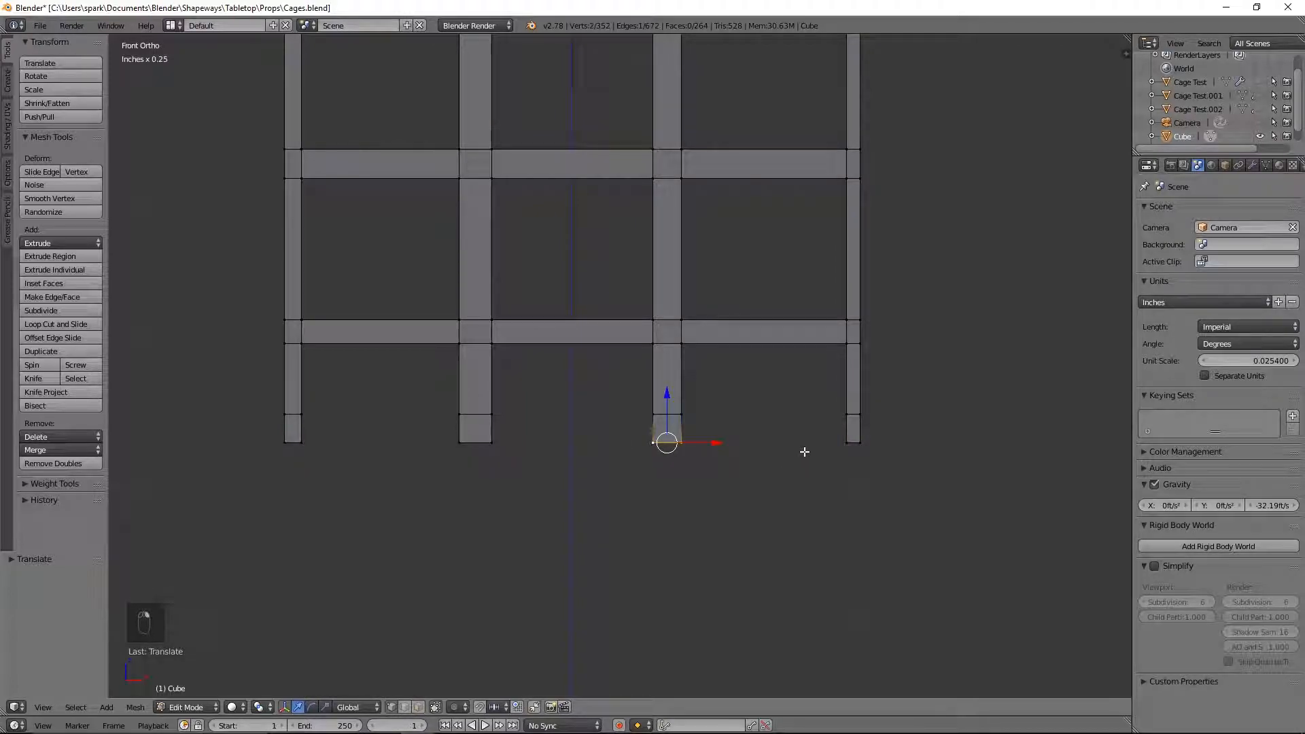
pyautogui.press('s')
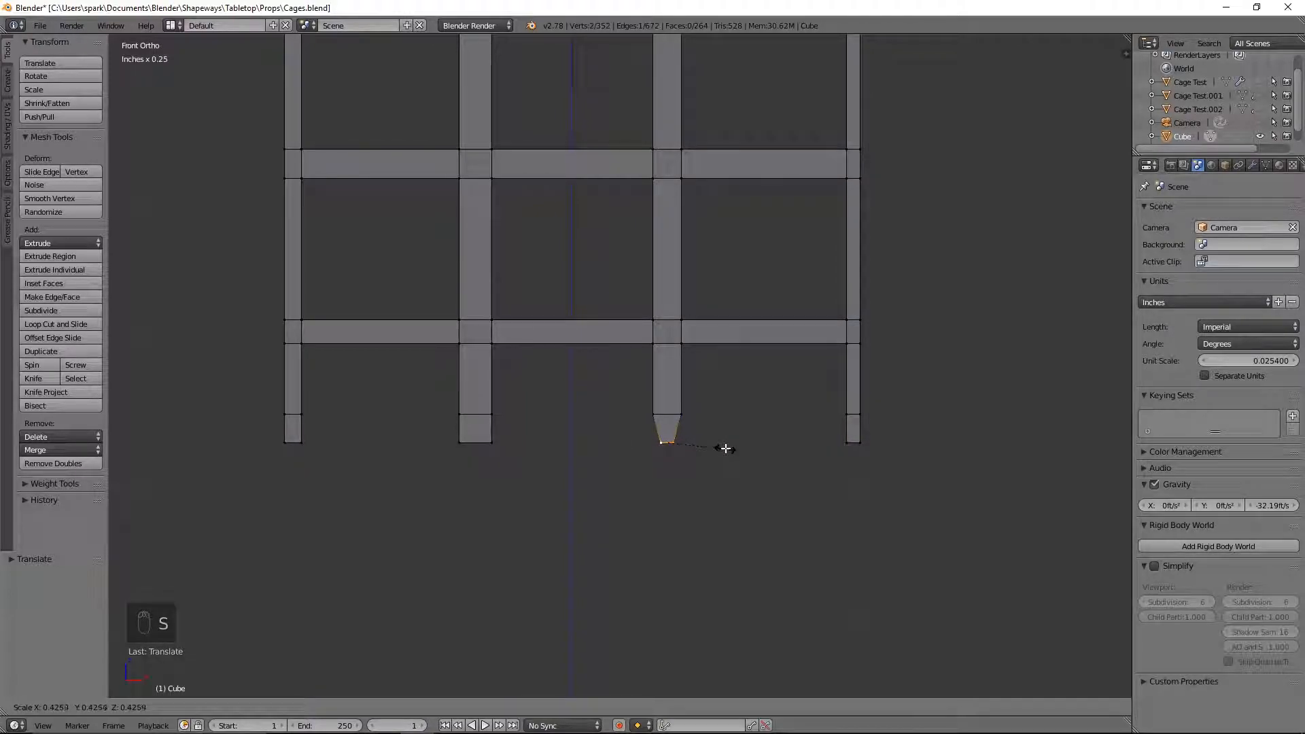
pyautogui.click(726, 448)
pyautogui.rightClick(492, 443)
pyautogui.keyDown('shift'); pyautogui.rightClick(460, 442); pyautogui.keyUp('shift')
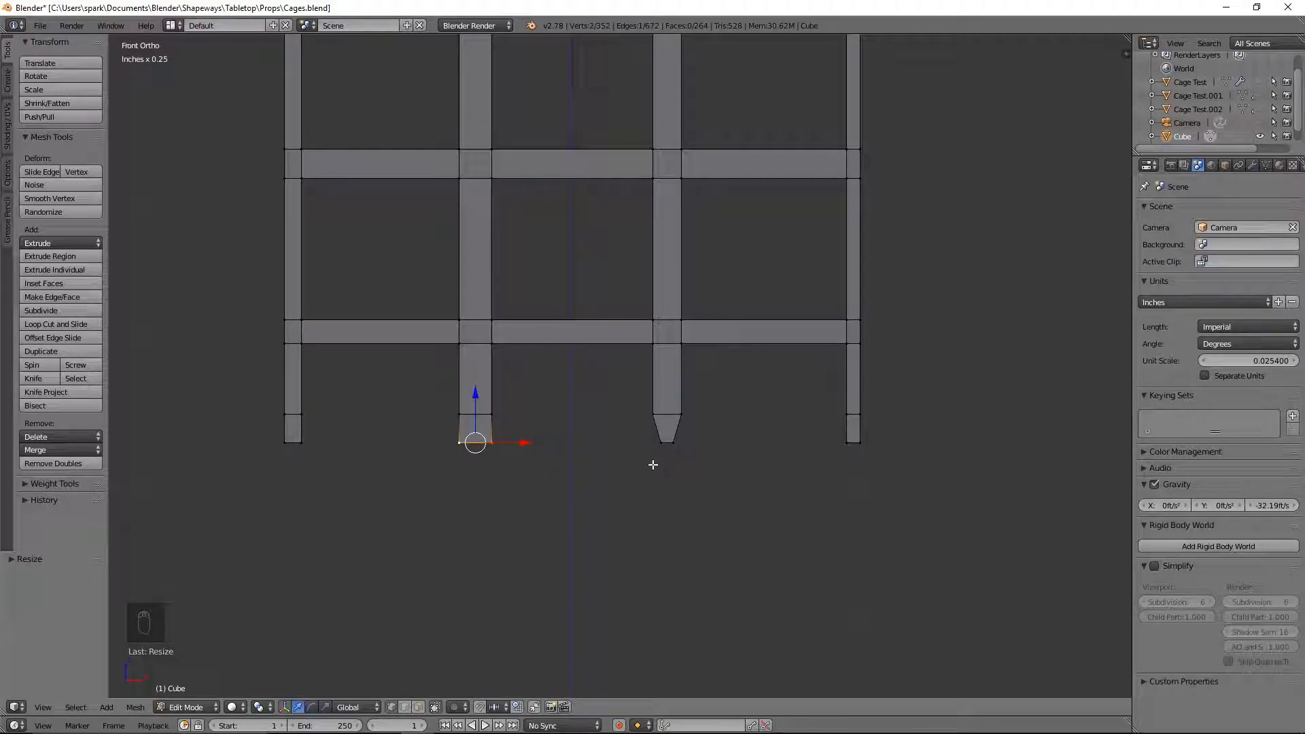
pyautogui.hotkey('ctrl', 'z')
pyautogui.hotkey('ctrl', 'z')
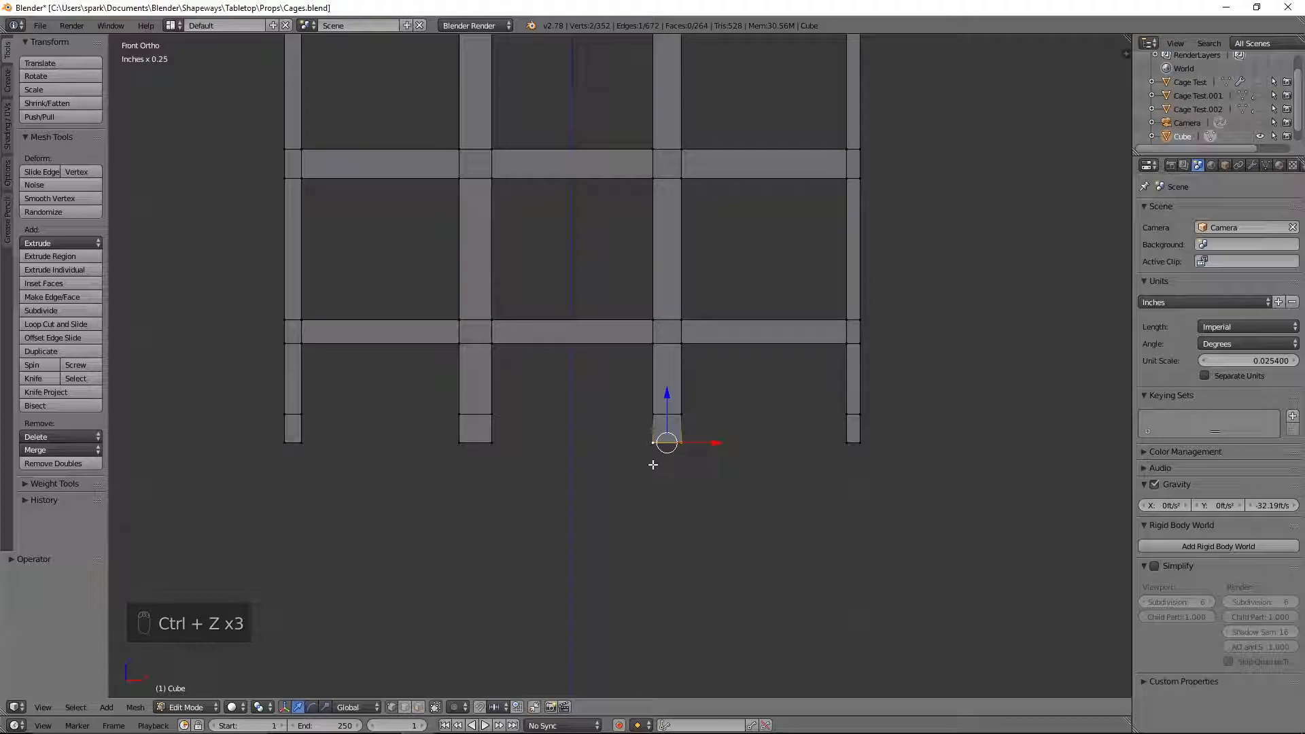
# In wireframe, box-select the bottom vertices of the four extruded front bar tips and set the pivot point to Individual Origins
pyautogui.press('b')
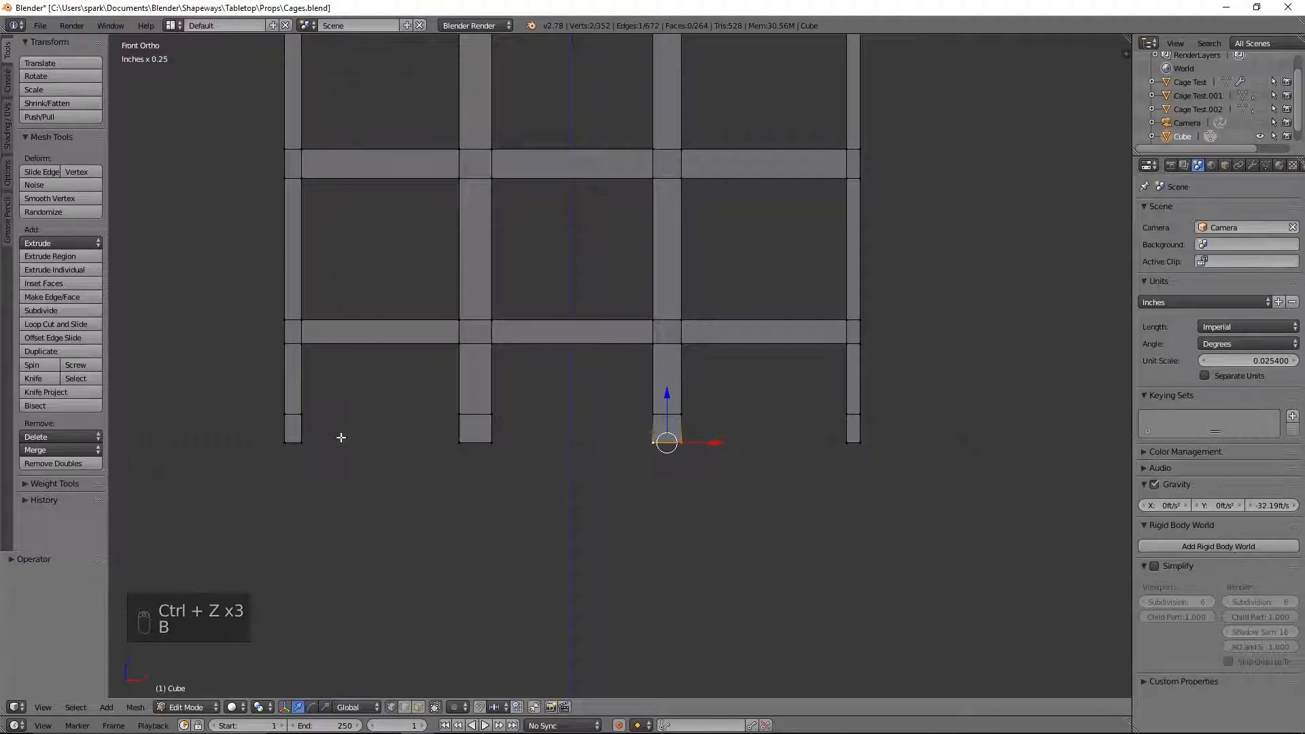
pyautogui.press('z')
pyautogui.press('b')
pyautogui.moveTo(242, 431); pyautogui.dragTo(914, 518)
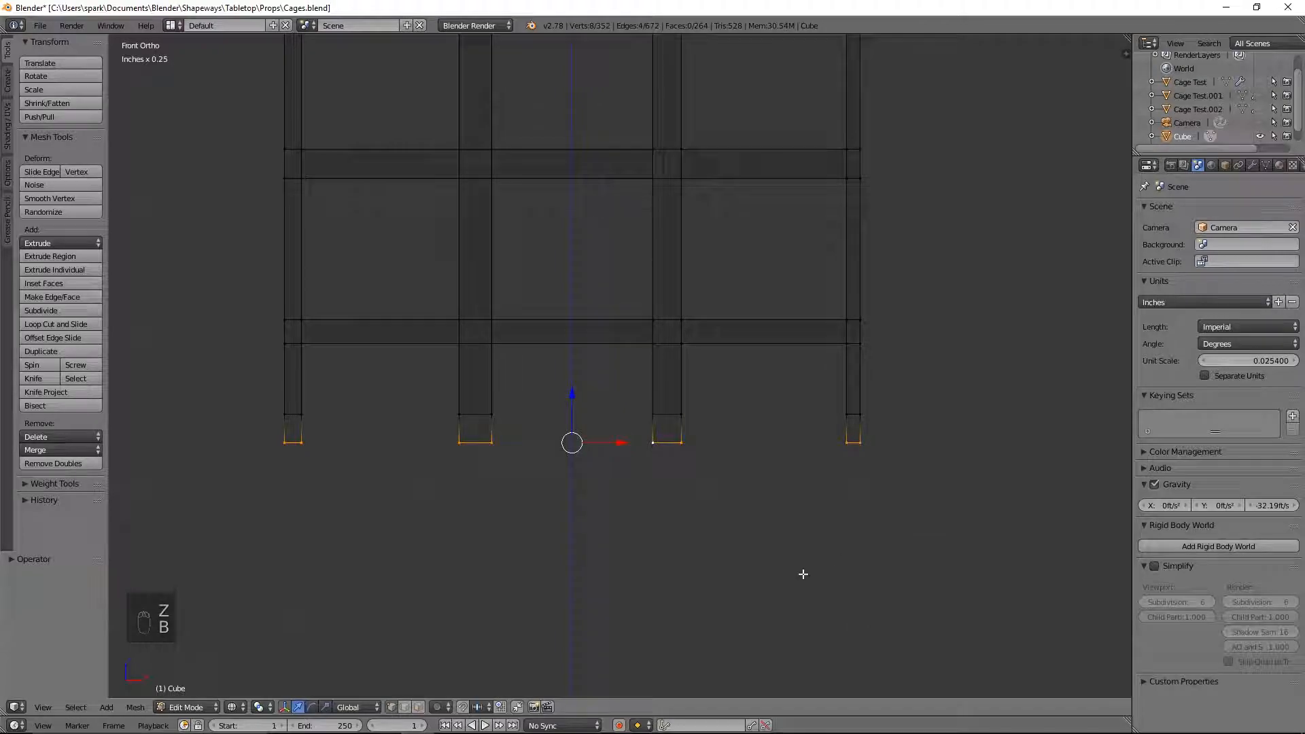
pyautogui.click(261, 711)
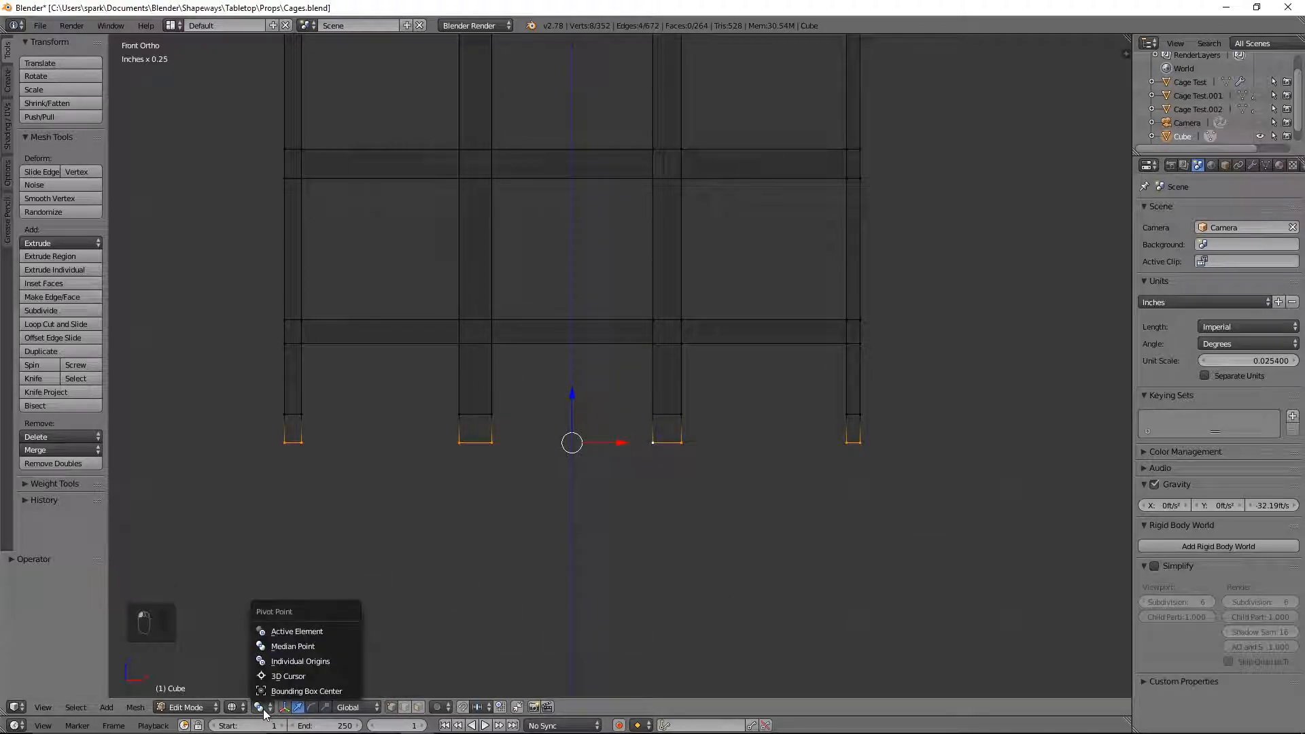
pyautogui.click(291, 666)
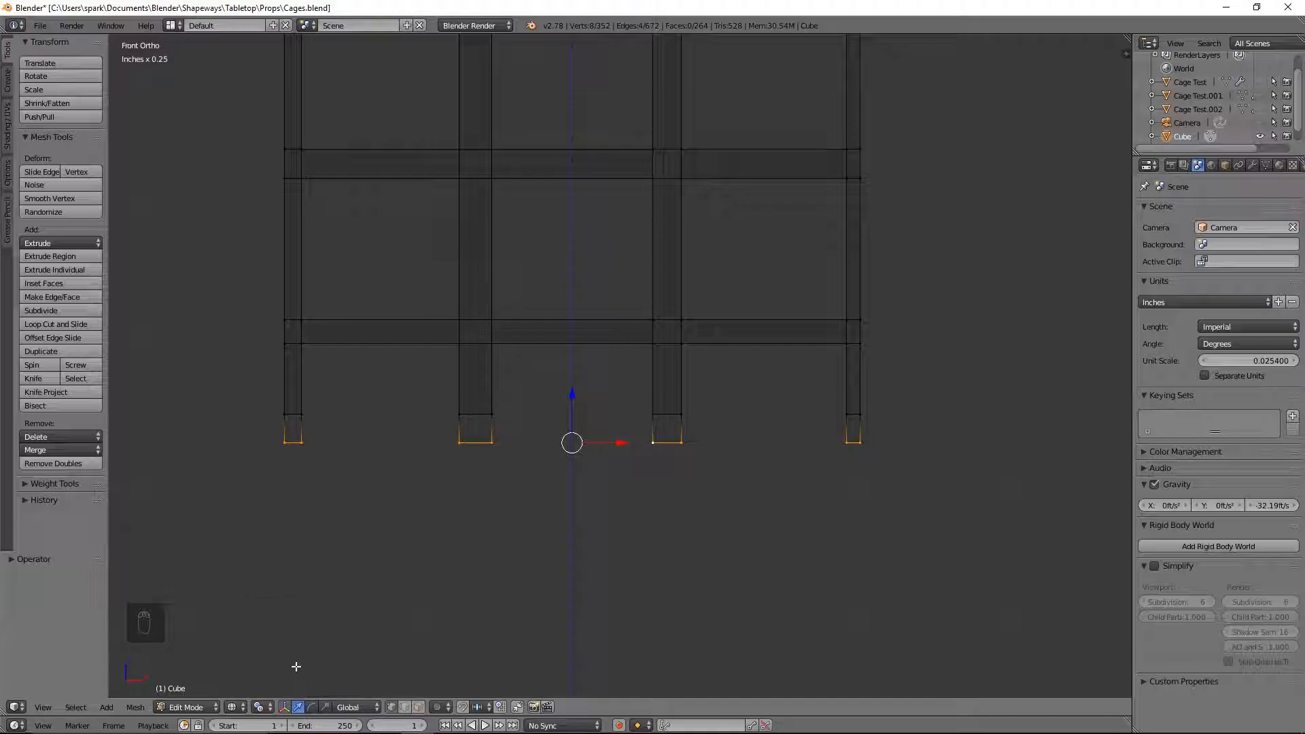
# Scale the bottom edges of the four front bar tips inward around their own centres and inspect them from the side
pyautogui.press('s')
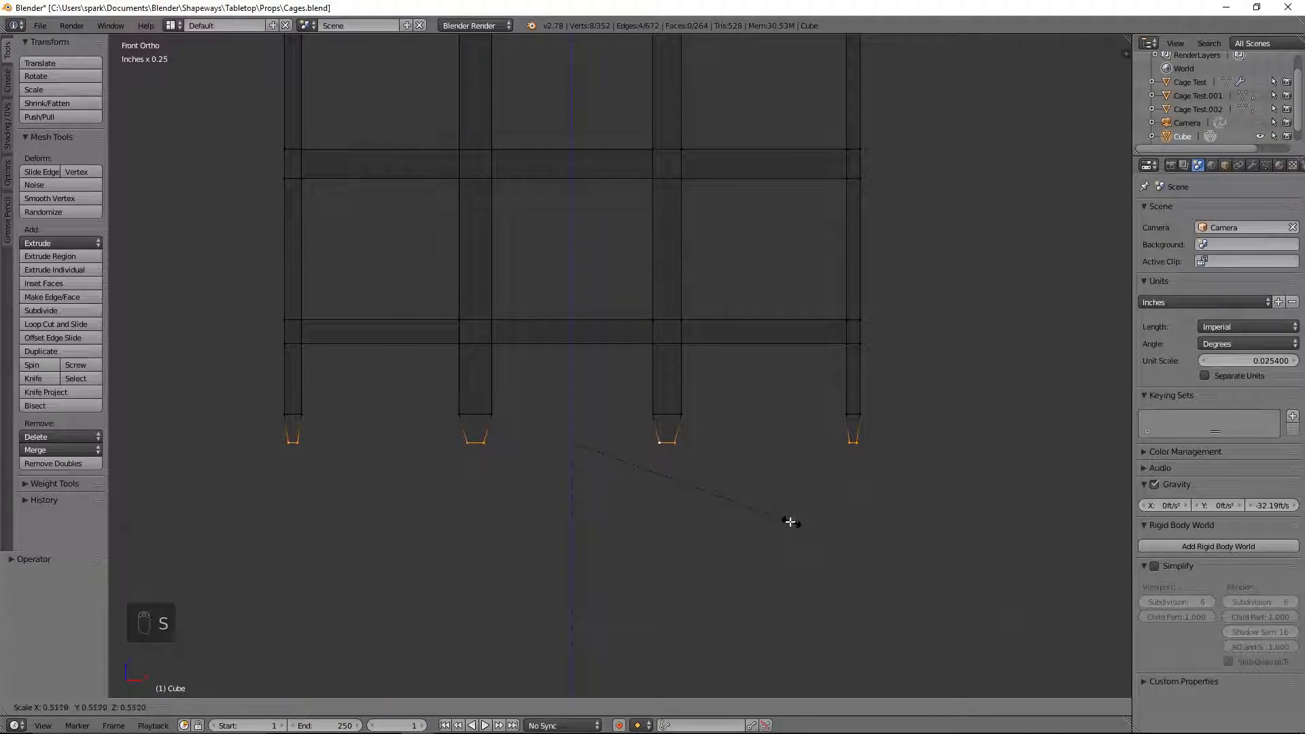
pyautogui.click(711, 503)
pyautogui.moveTo(714, 503); pyautogui.dragTo(754, 489, button='middle')
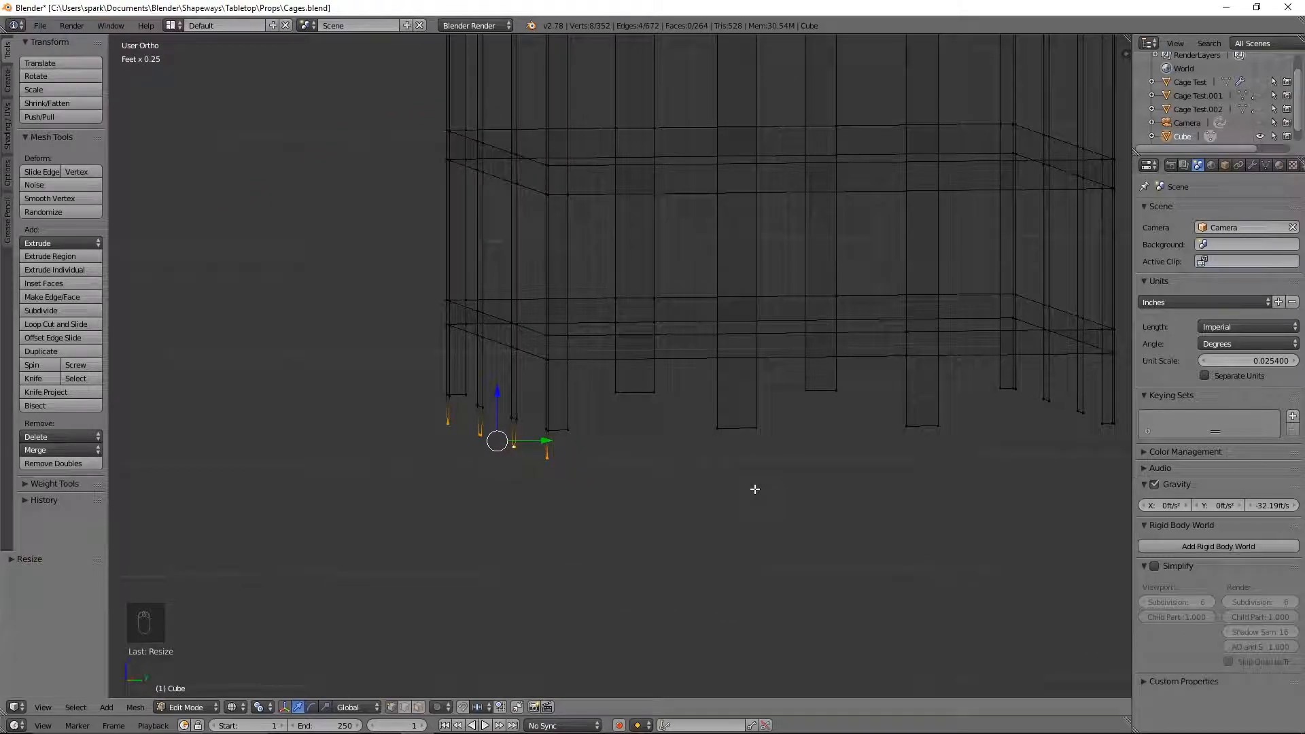
# Undo the tip scaling and the earlier downward extrusion of the four front bars, working in front view
pyautogui.hotkey('ctrl', 'z')
pyautogui.hotkey('ctrl', 'z')
pyautogui.hotkey('ctrl', 'z')
pyautogui.hotkey('ctrl', 'z')
pyautogui.hotkey('ctrl', 'z')
pyautogui.hotkey('ctrl', 'z')
pyautogui.hotkey('ctrl', 'z')
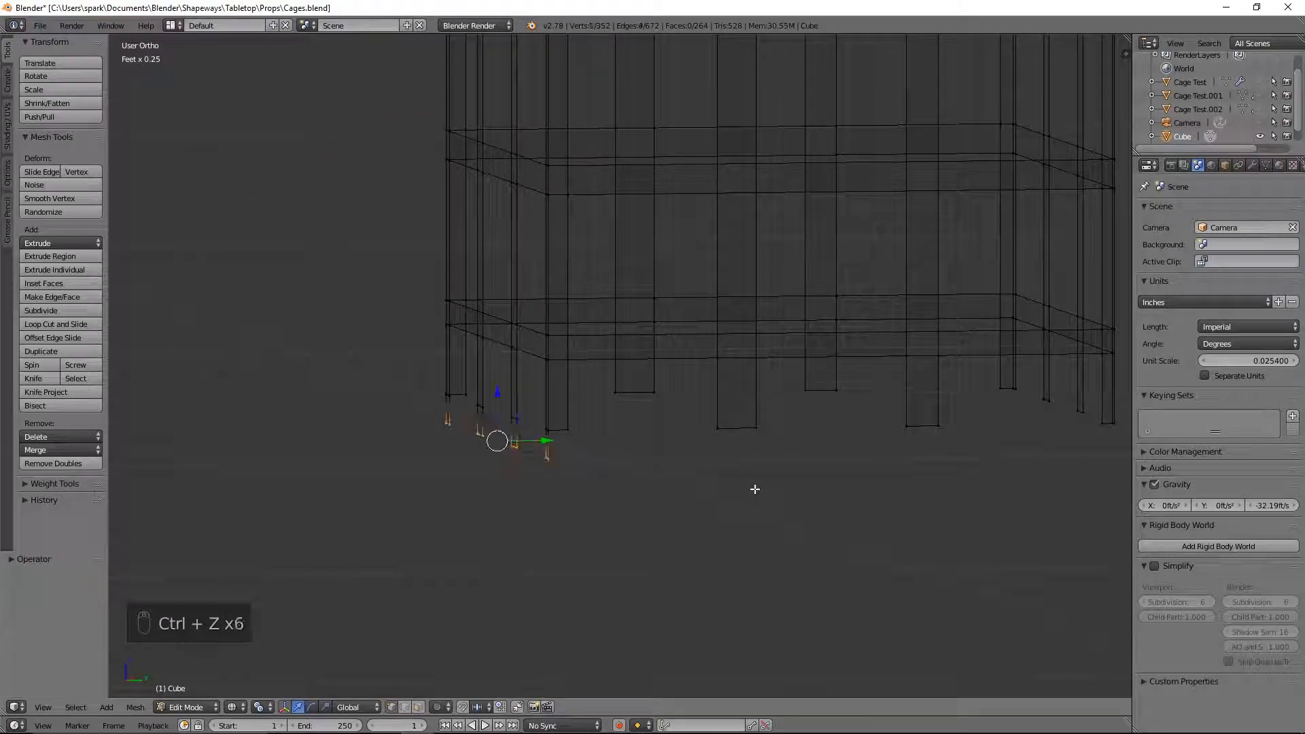
pyautogui.press('KP_1')
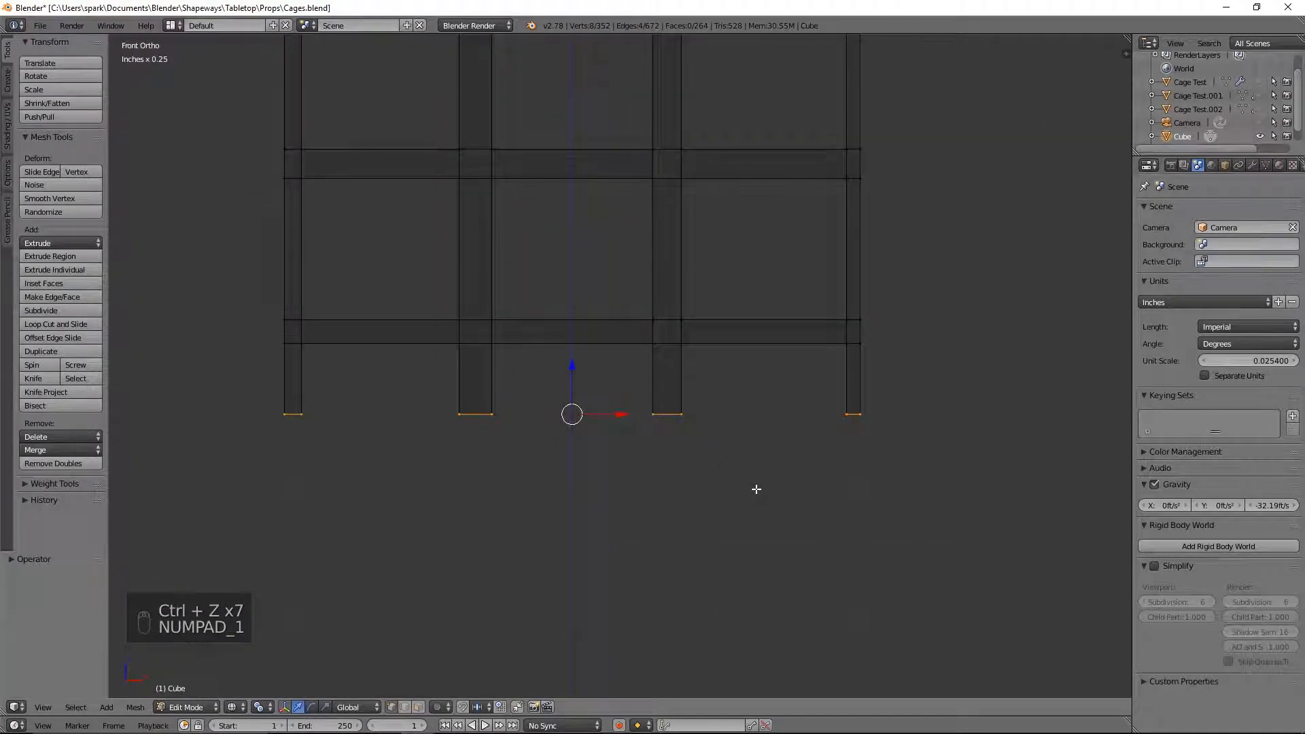
pyautogui.hotkey('ctrl', 'z')
# Box-select the bottom vertices of the bars on all sides of the cage and extrude them a short distance down along Z
pyautogui.press('b')
pyautogui.moveTo(953, 495); pyautogui.dragTo(227, 367)
pyautogui.moveTo(350, 423); pyautogui.dragTo(626, 497, button='middle')
pyautogui.press('KP_1')
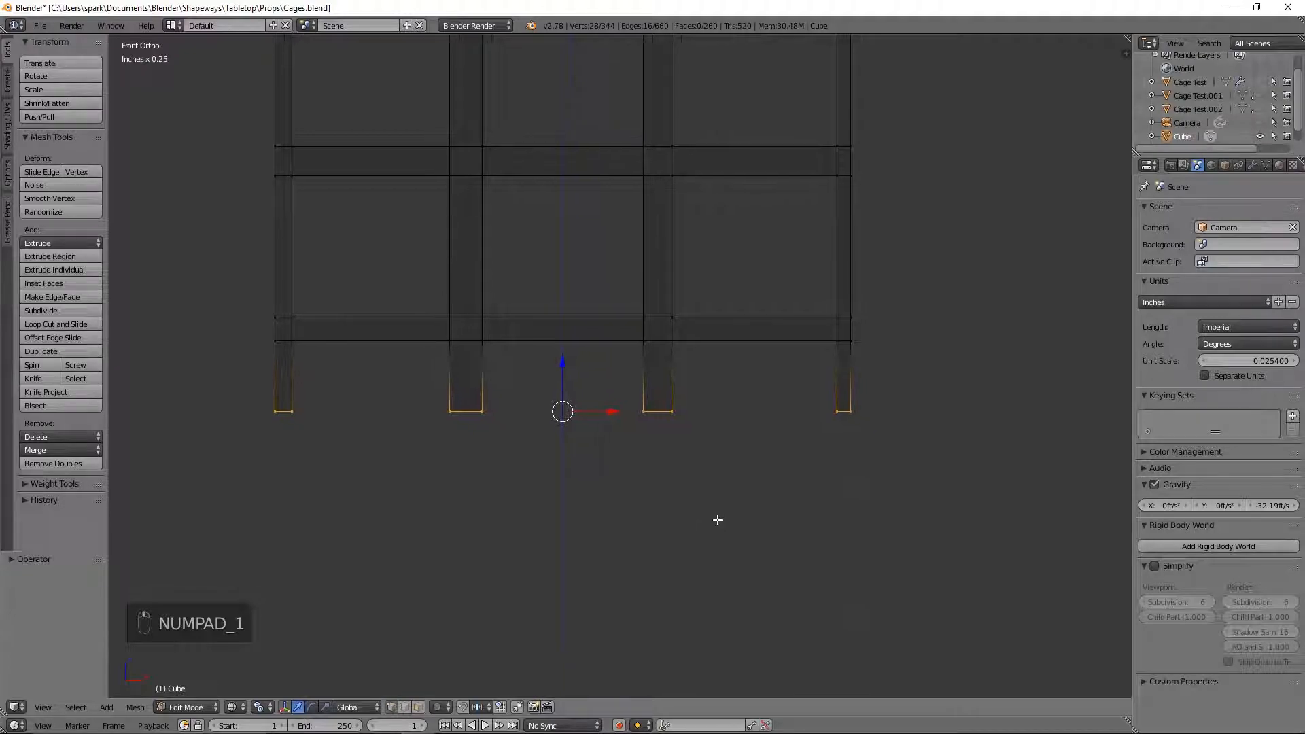
pyautogui.press('e')
pyautogui.rightClick(557, 390)
pyautogui.moveTo(582, 358); pyautogui.dragTo(586, 380)
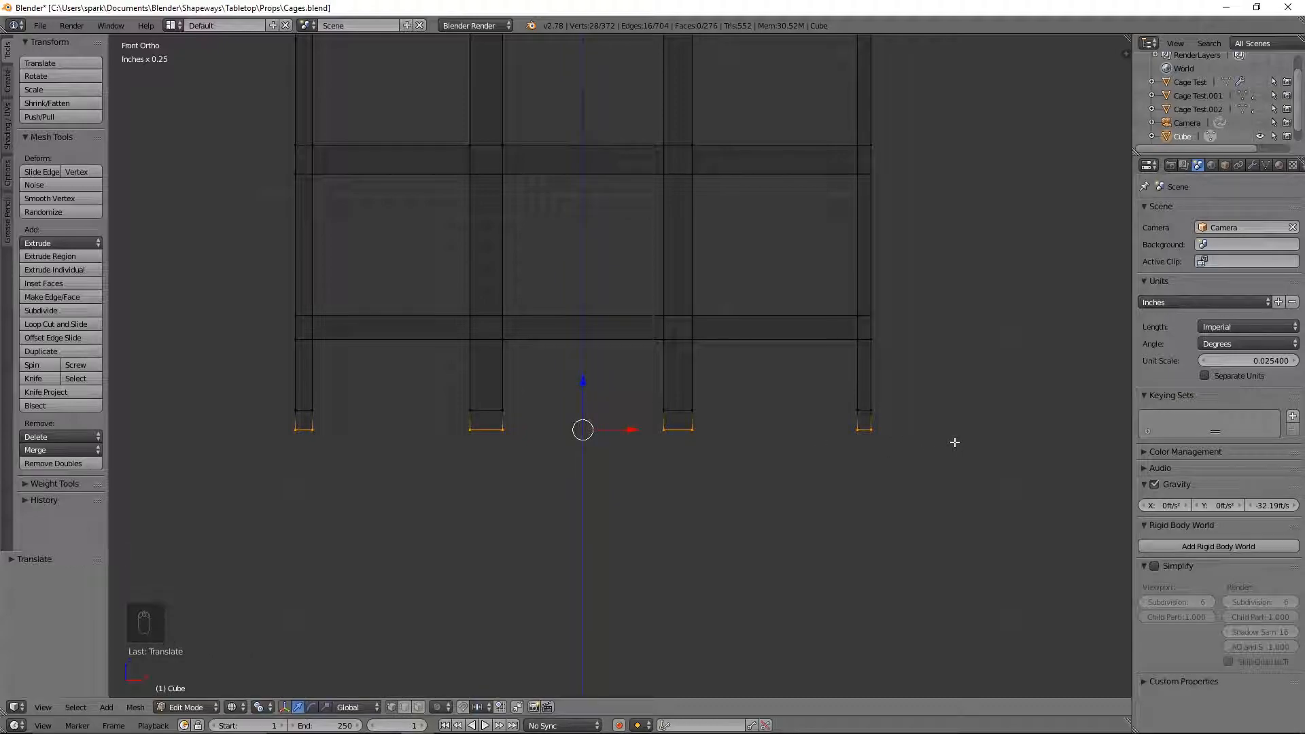
# Taper all the bar tips by scaling their bottom edges inward around individual origins and lowering them slightly along Z
pyautogui.click(267, 709)
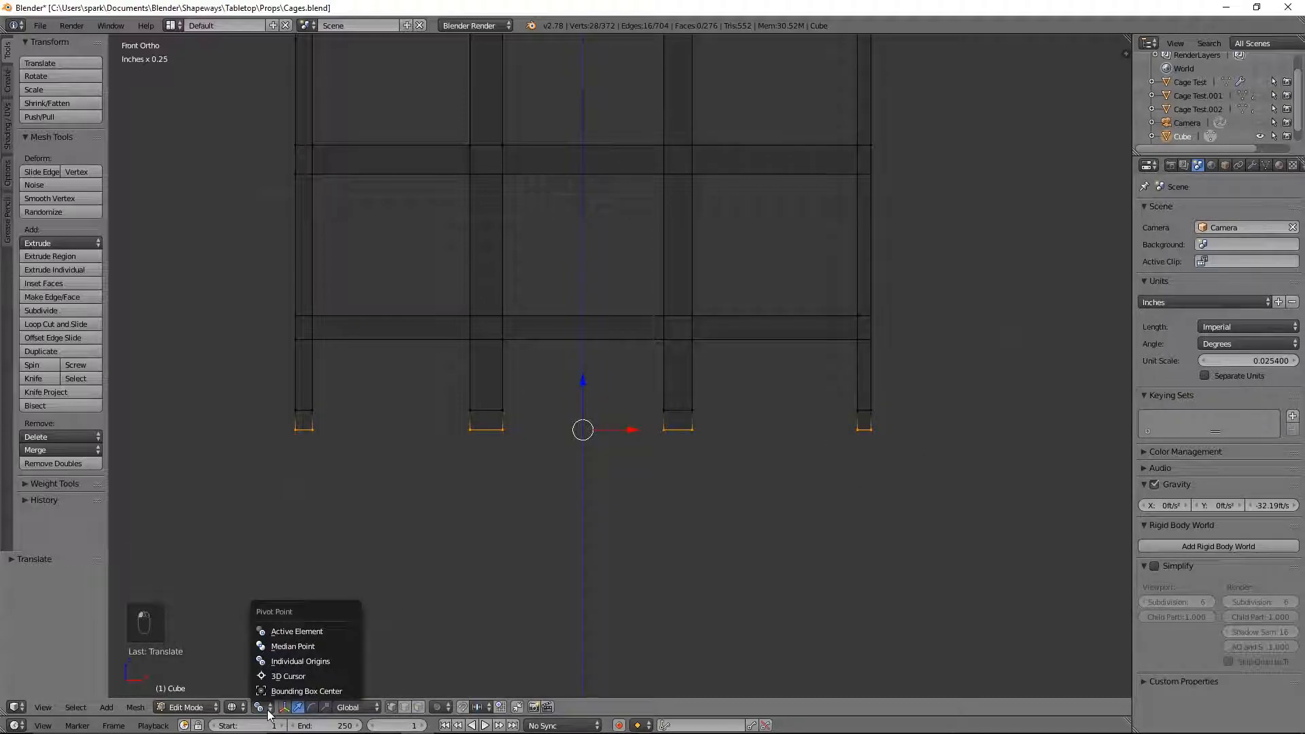
pyautogui.click(269, 709)
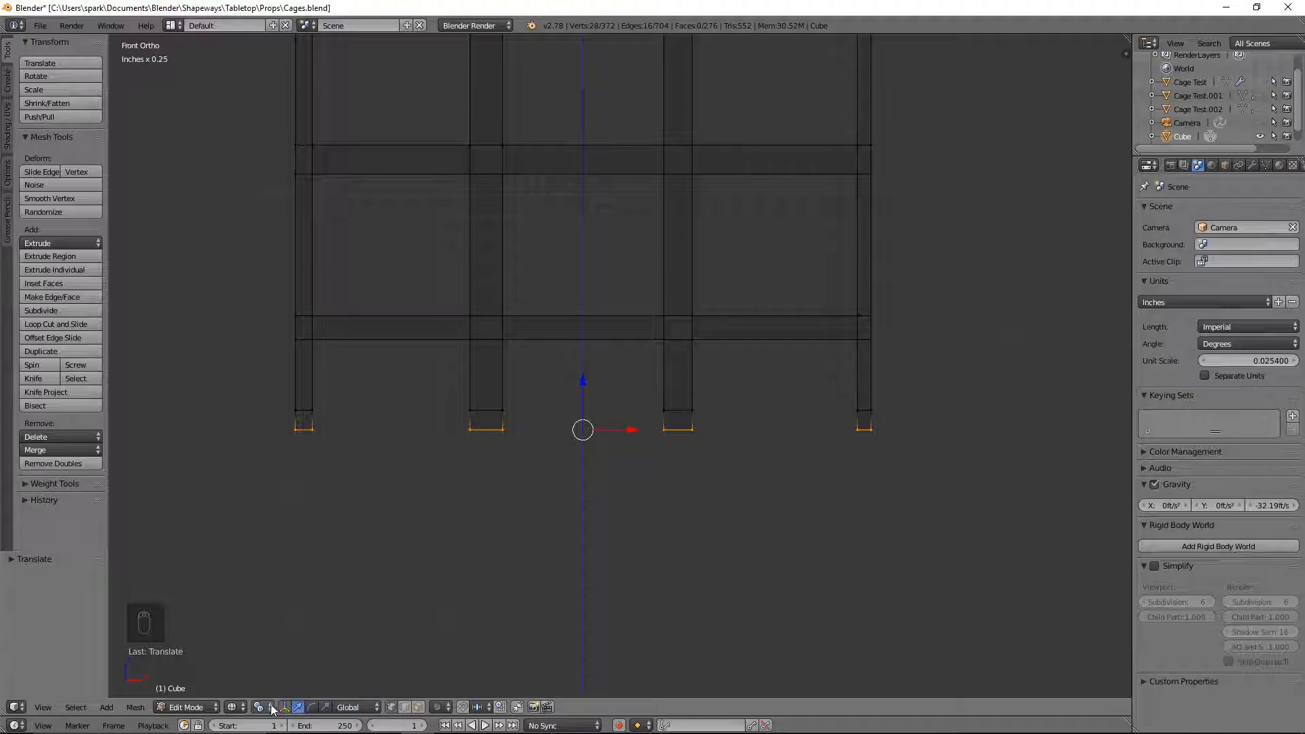
pyautogui.press('s')
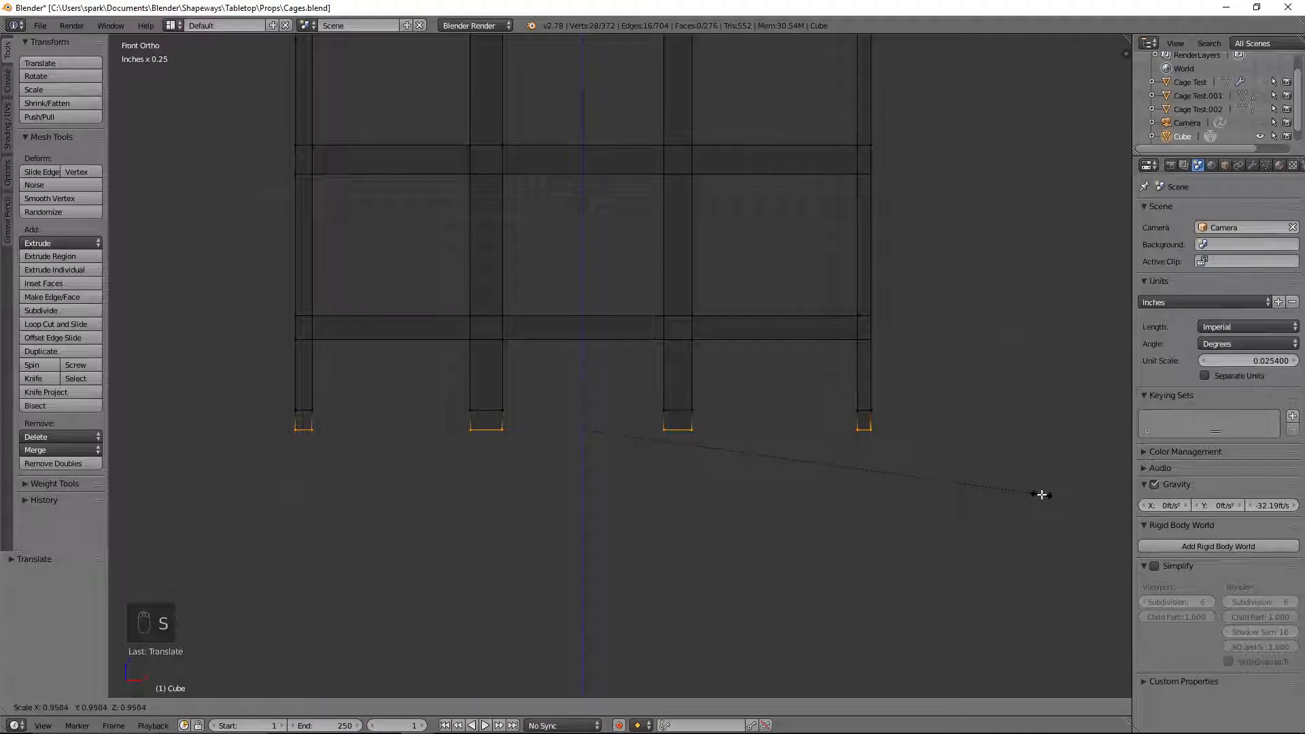
pyautogui.click(877, 494)
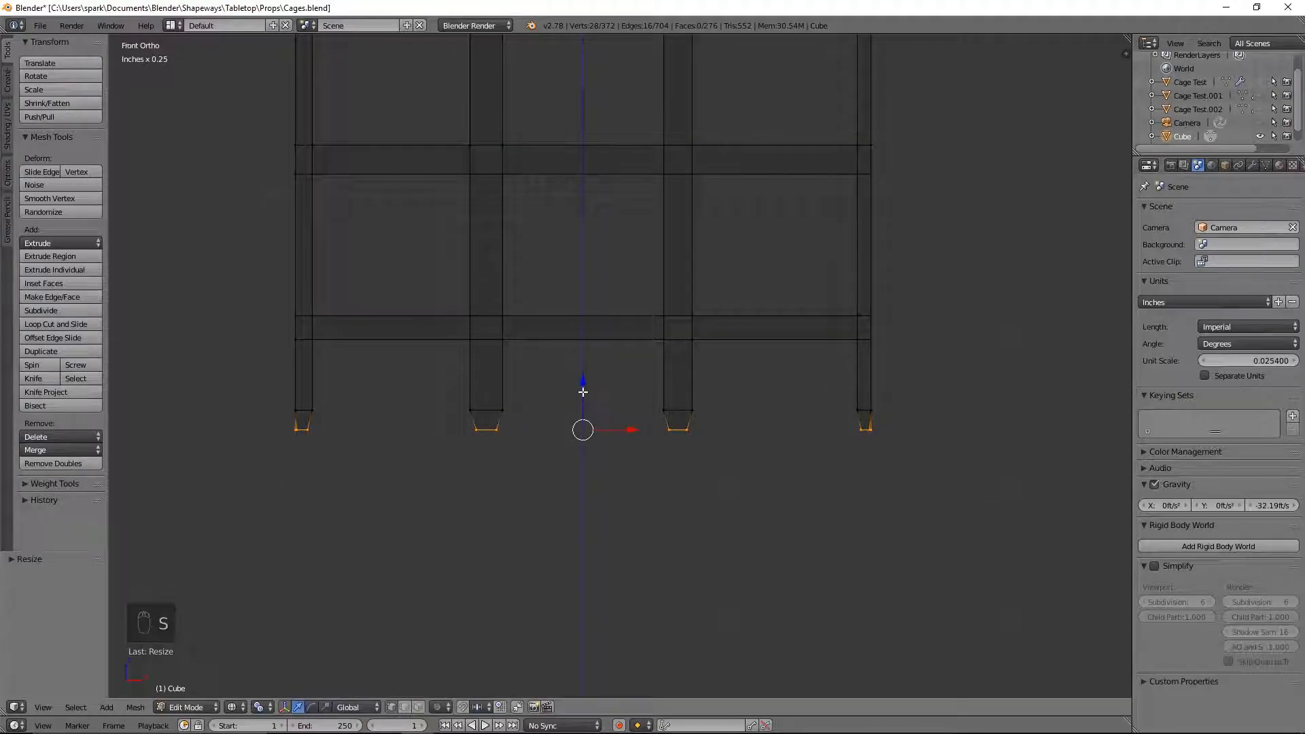
pyautogui.click(580, 386)
pyautogui.press('s')
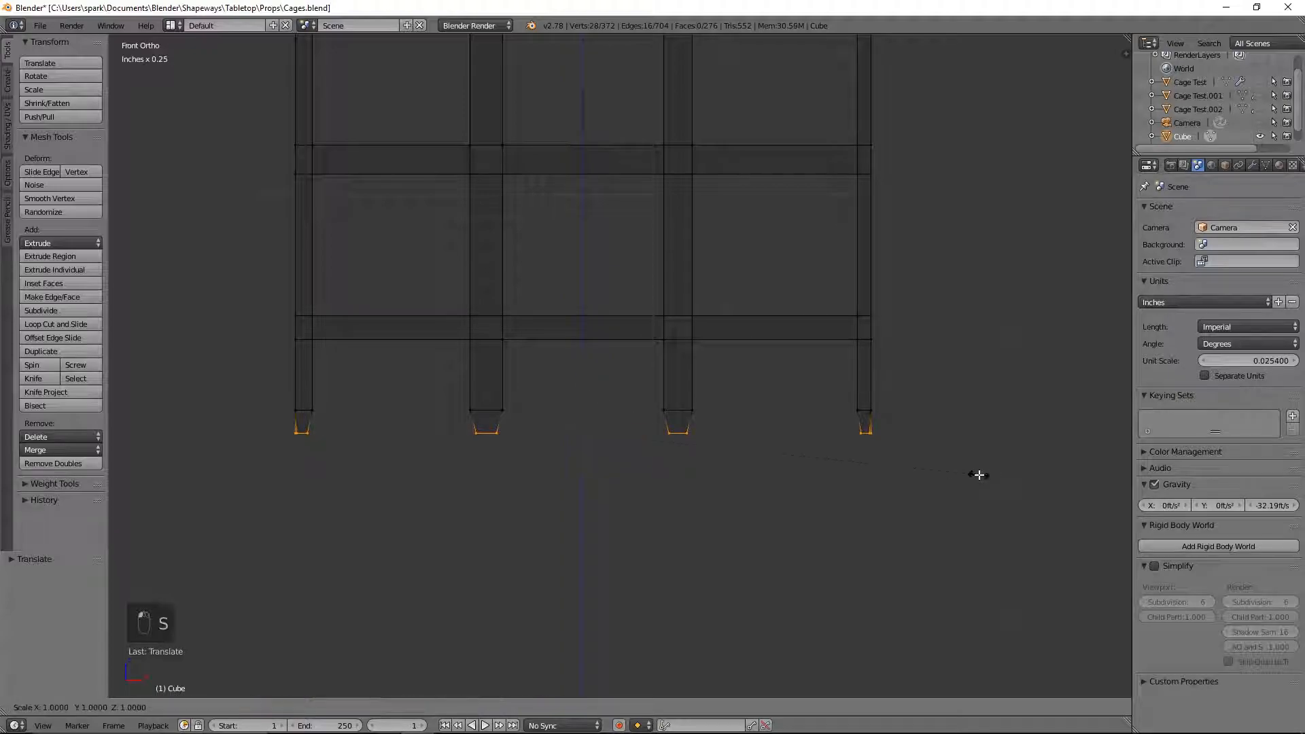
pyautogui.click(955, 476)
# Scale the bottom edges of the bar tips once more from an angled view and save the file
pyautogui.moveTo(1012, 496); pyautogui.dragTo(816, 554, button='middle')
pyautogui.press('s')
pyautogui.click(887, 488)
pyautogui.hotkey('ctrl', 's')
pyautogui.click(833, 558)
# Deselect everything and examine the tapered bar ends and the whole cage in solid shading
pyautogui.moveTo(795, 440)
pyautogui.mouseDown(button='middle')
pyautogui.moveTo(807, 466)
pyautogui.moveTo(807, 442)
pyautogui.moveTo(766, 460)
pyautogui.moveTo(789, 356)
pyautogui.mouseUp(button='middle')
pyautogui.press('z')
pyautogui.press('a')
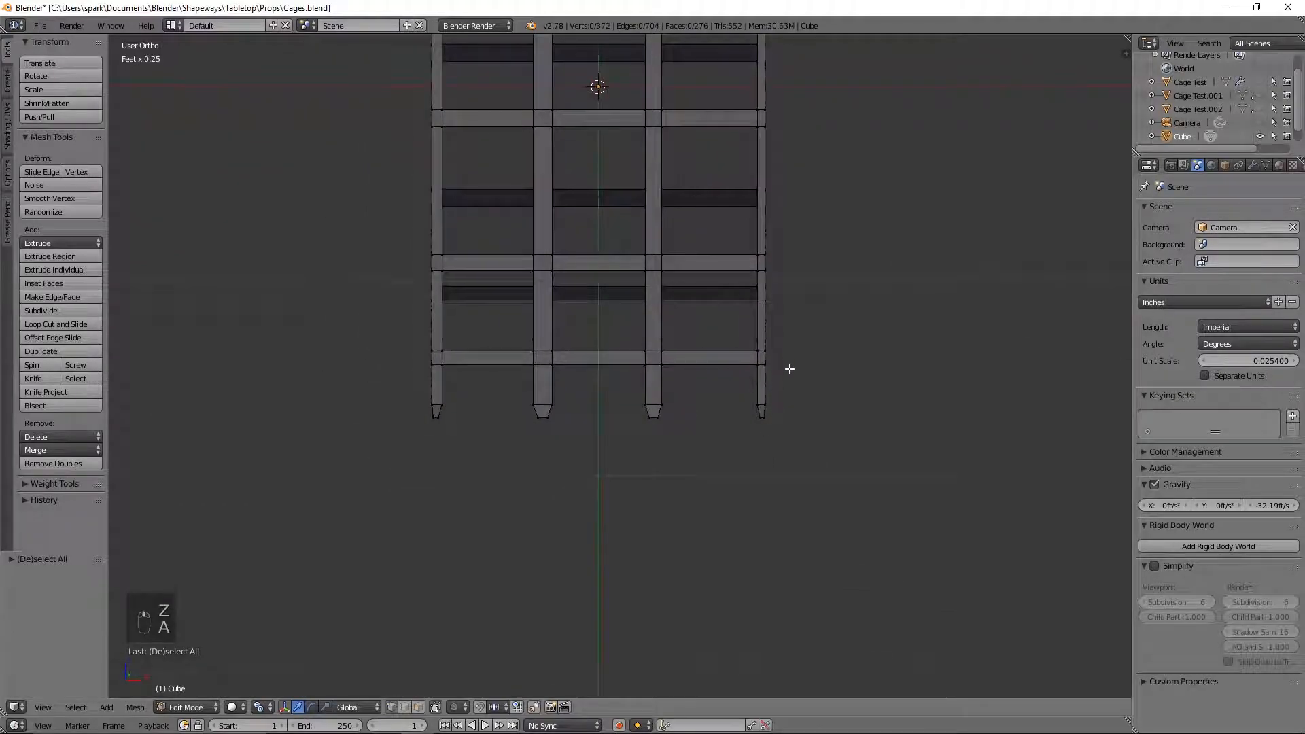
pyautogui.scroll(-3, 783, 530)
pyautogui.moveTo(784, 530); pyautogui.dragTo(798, 536, button='middle')
pyautogui.scroll(6, 761, 530)
pyautogui.scroll(-5, 747, 538)
pyautogui.moveTo(658, 516); pyautogui.dragTo(627, 370, button='middle')
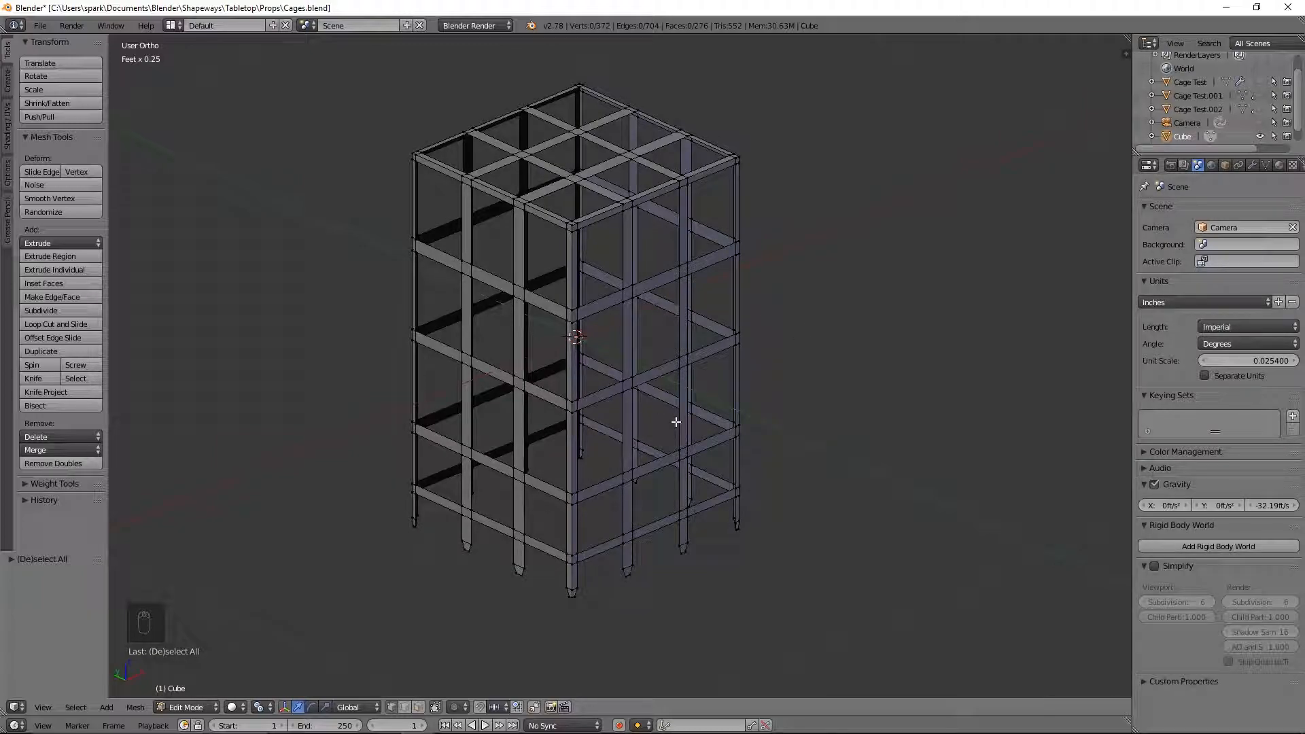
# Add a Solidify modifier to the cage
pyautogui.click(1253, 165)
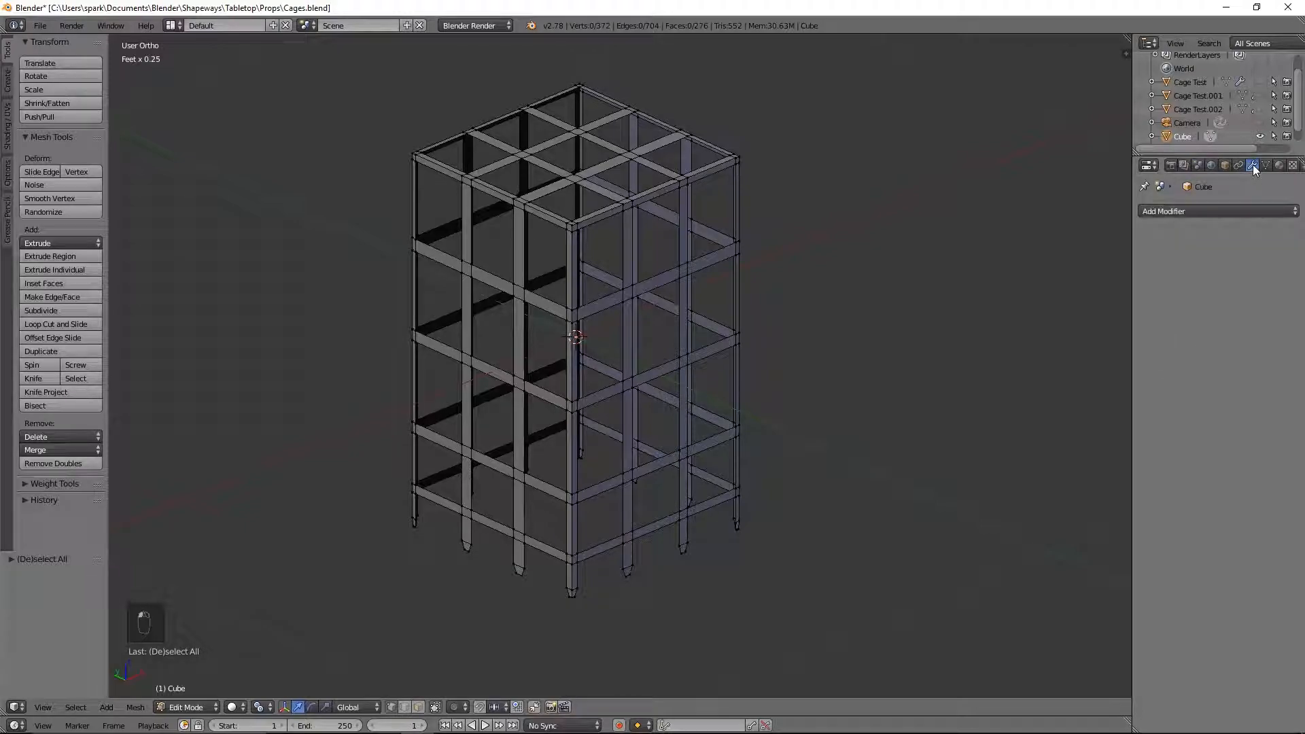
pyautogui.click(1222, 211)
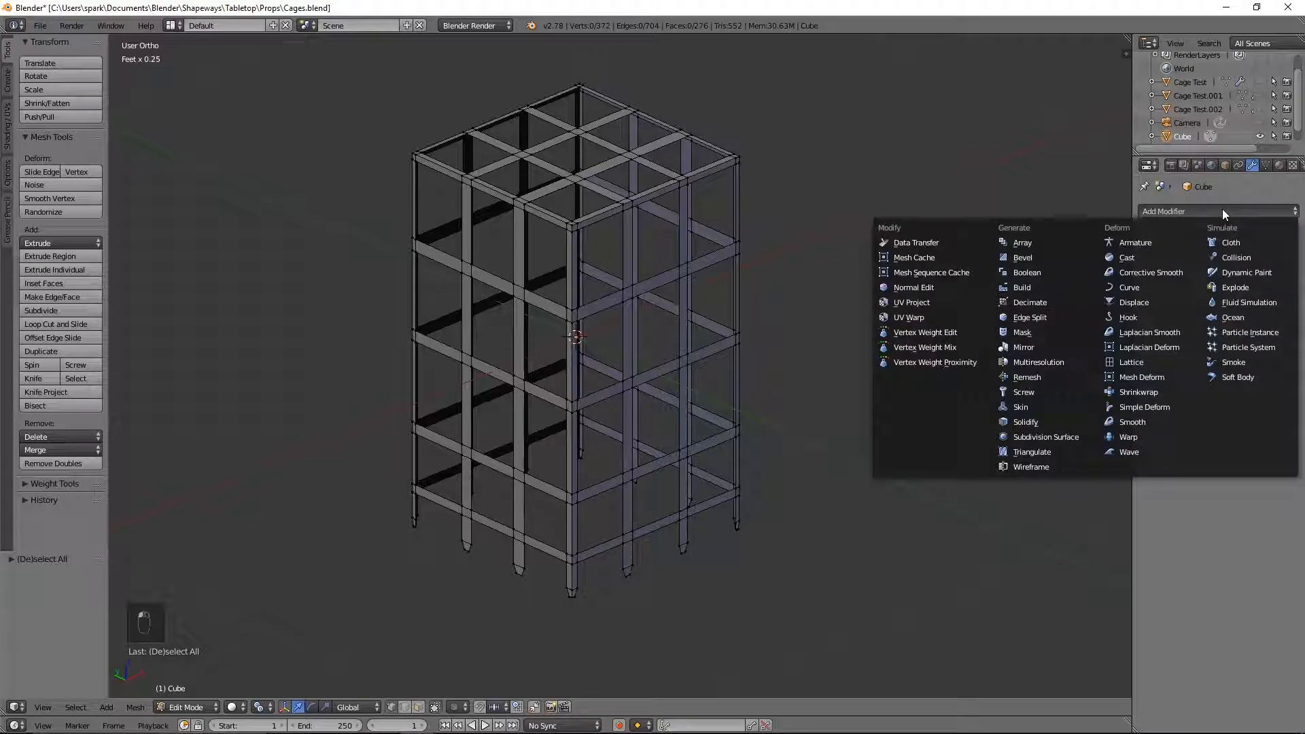
pyautogui.click(1026, 421)
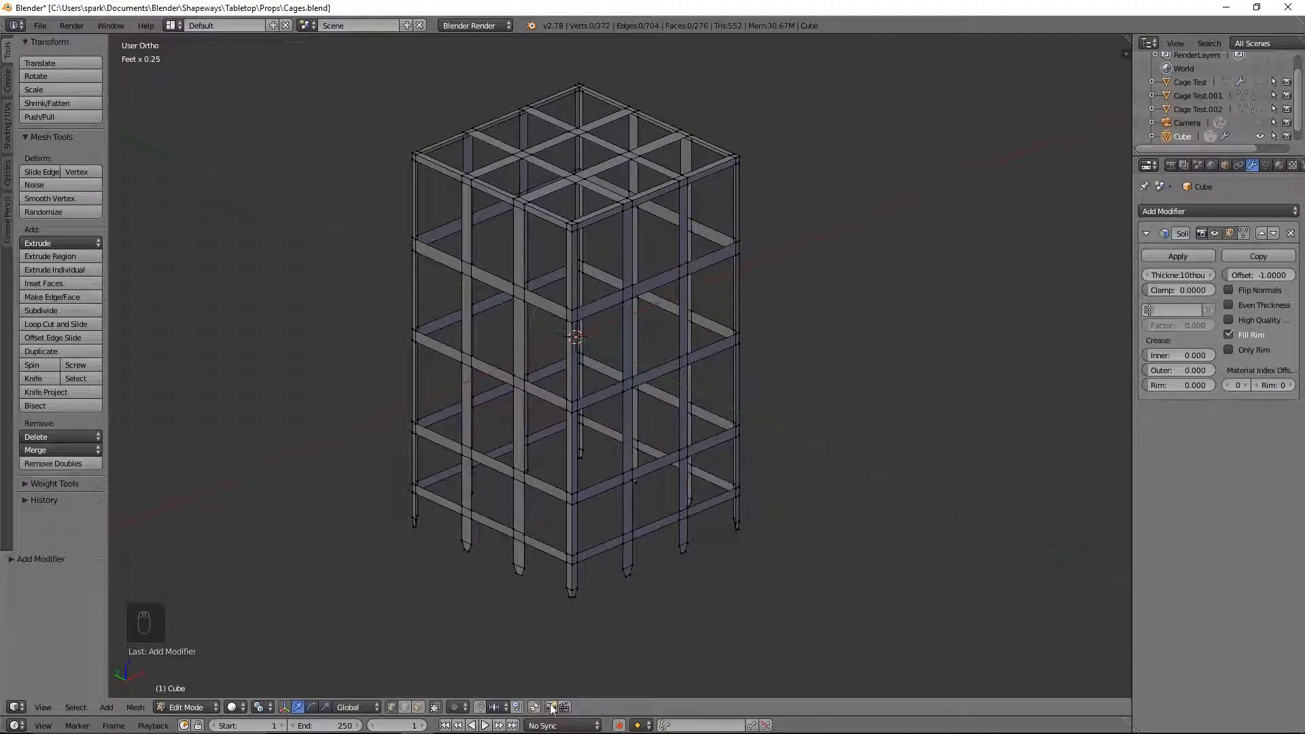
# Switch to the browser and check Shapeways' suggested aluminum thickness and the conversion of 1.6 mm to inches
pyautogui.click(348, 724)
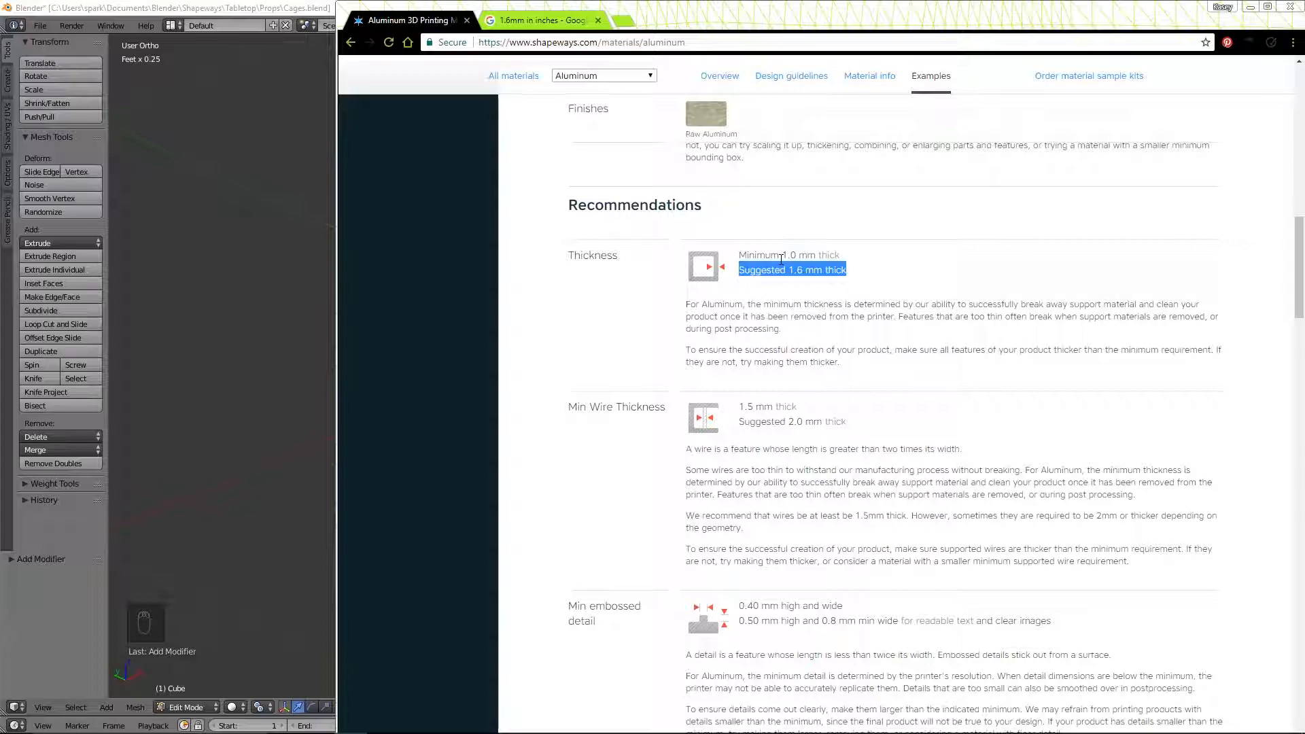
pyautogui.click(554, 22)
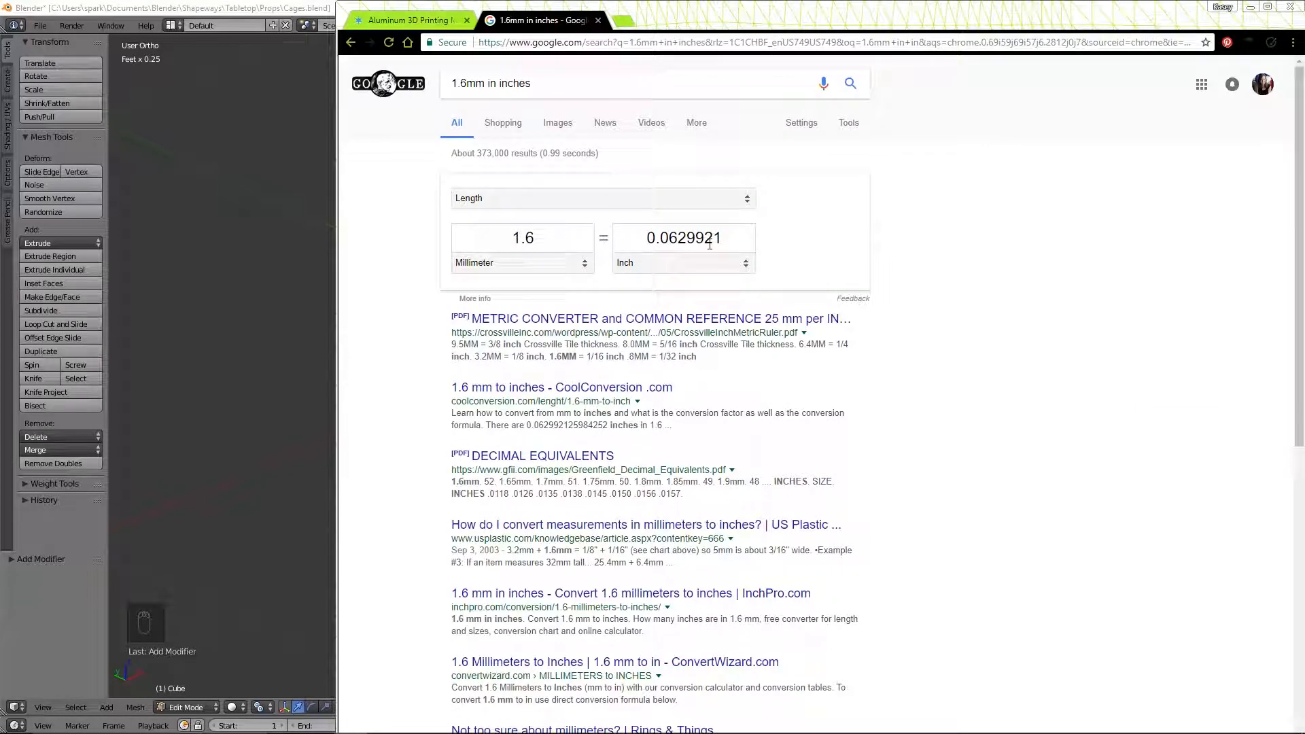
# Return to Blender, set the Solidify modifier's thickness to .063 inches and inspect the thickened bars
pyautogui.click(311, 8)
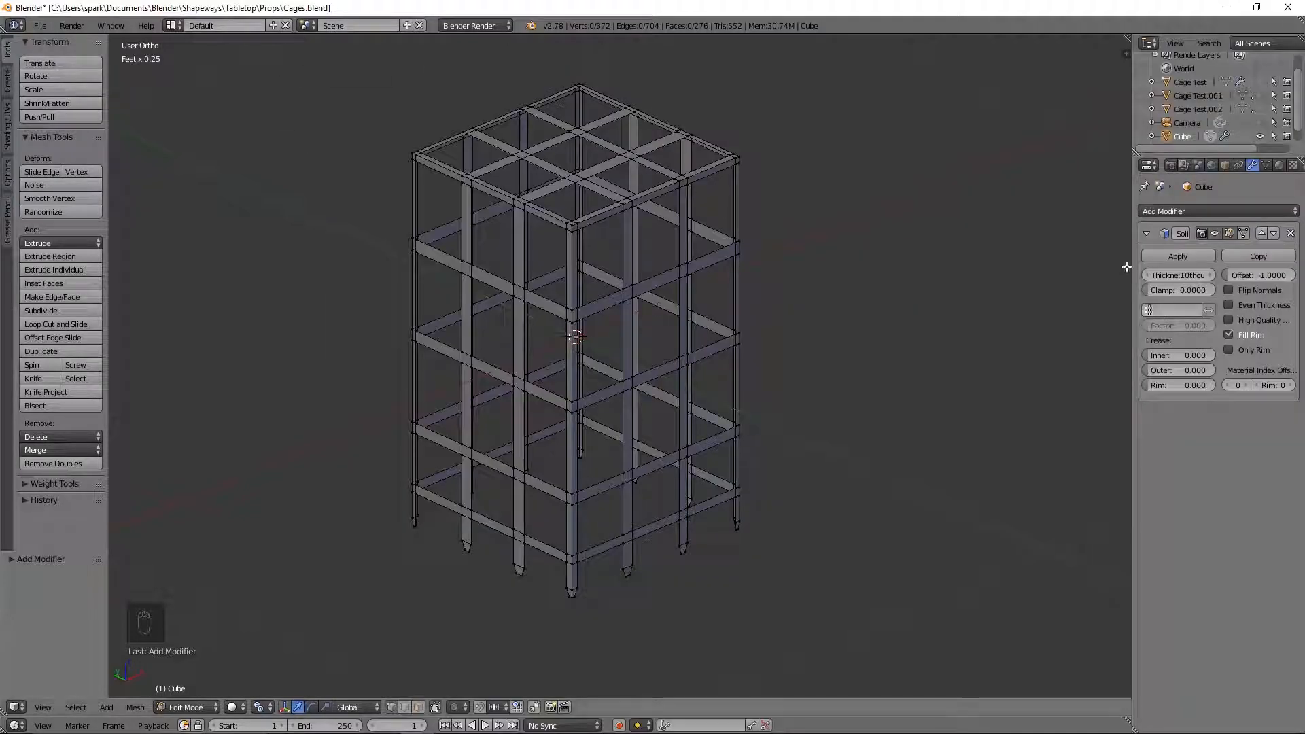
pyautogui.click(1189, 275)
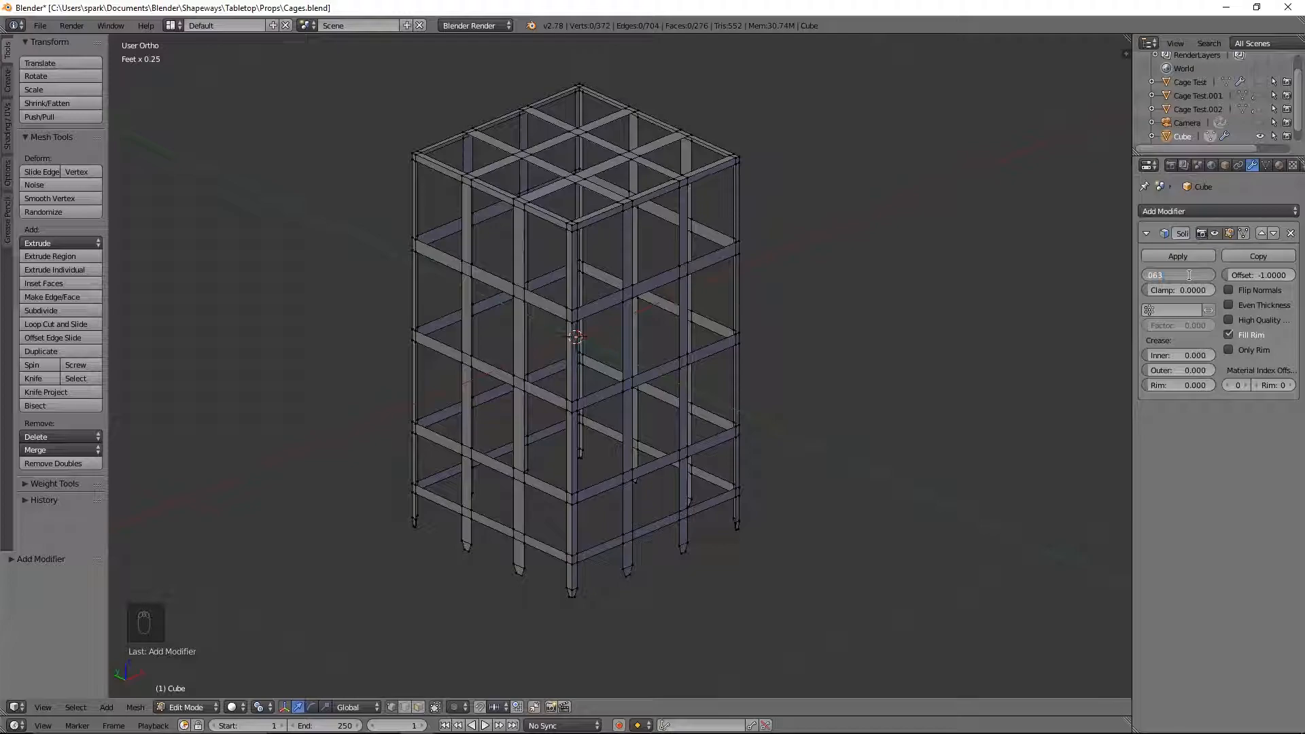
pyautogui.press('Return')
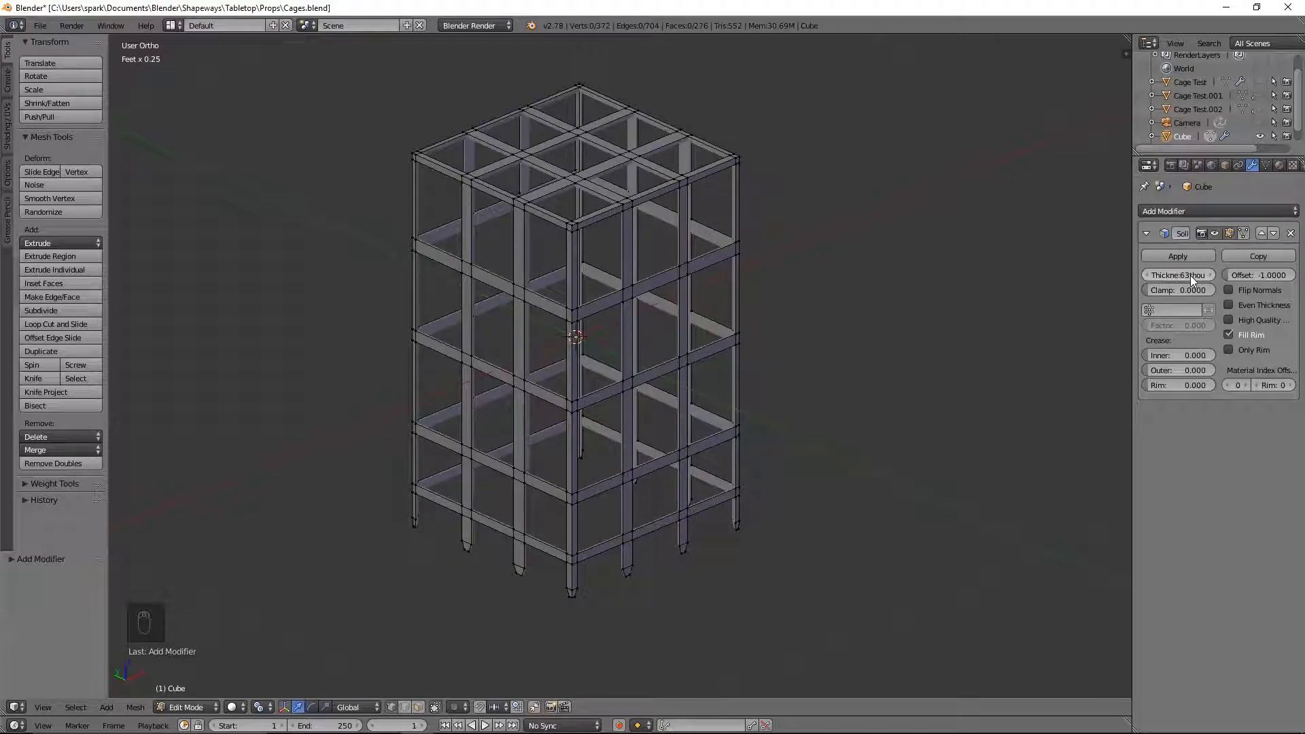
pyautogui.scroll(4, 1031, 279)
pyautogui.moveTo(1031, 280); pyautogui.dragTo(967, 262, button='middle')
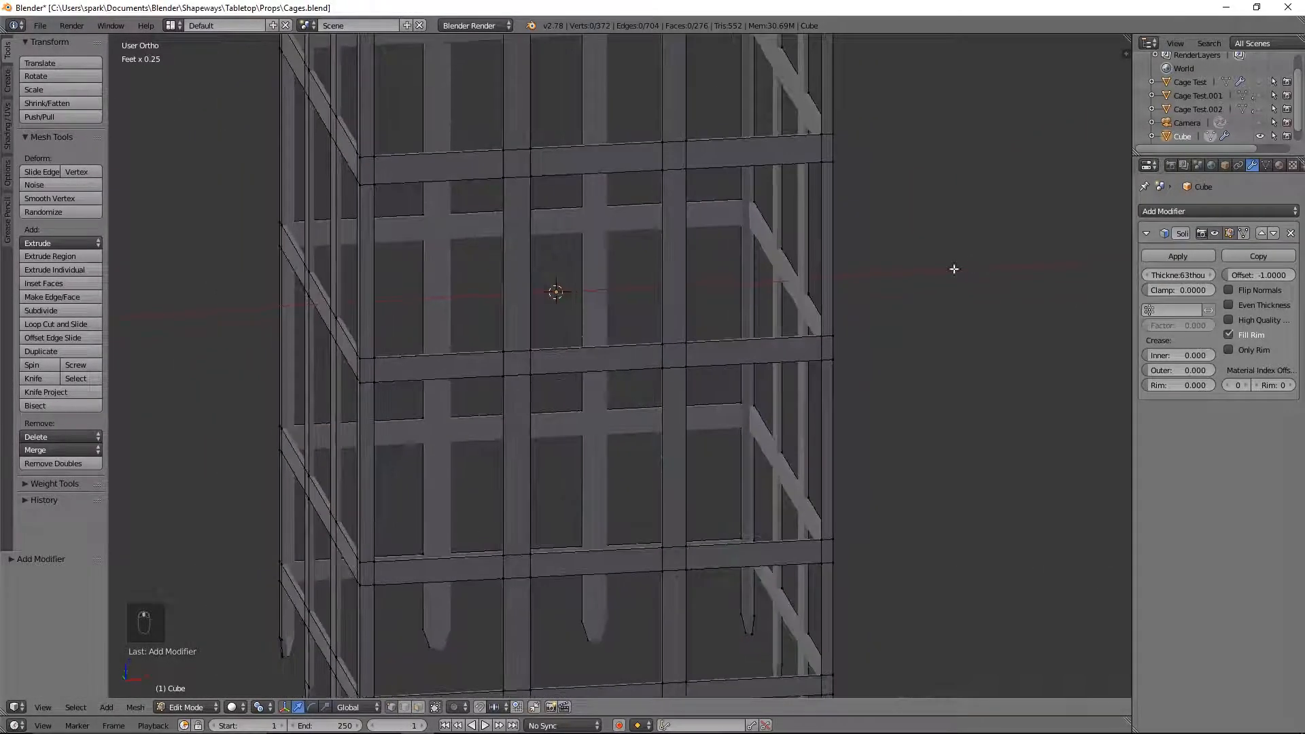
pyautogui.moveTo(793, 206); pyautogui.dragTo(673, 233, button='middle')
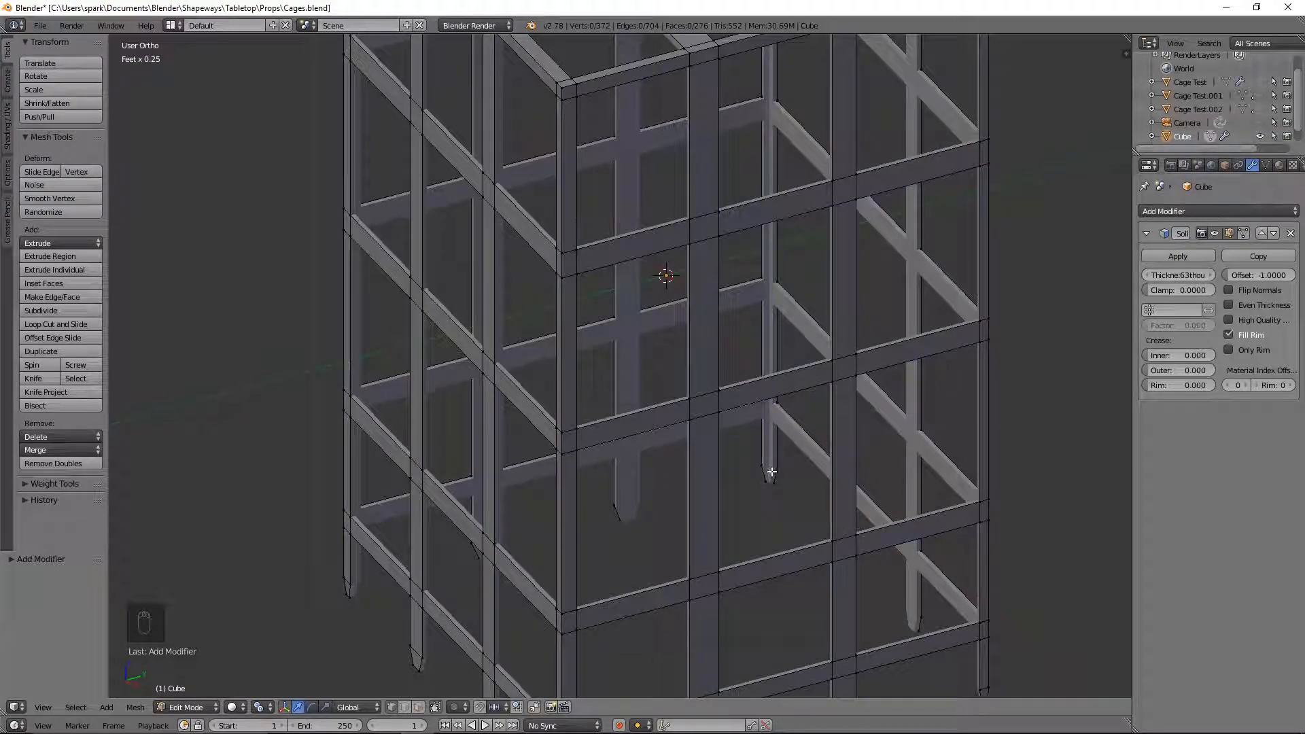
pyautogui.moveTo(764, 481); pyautogui.dragTo(804, 478, button='middle')
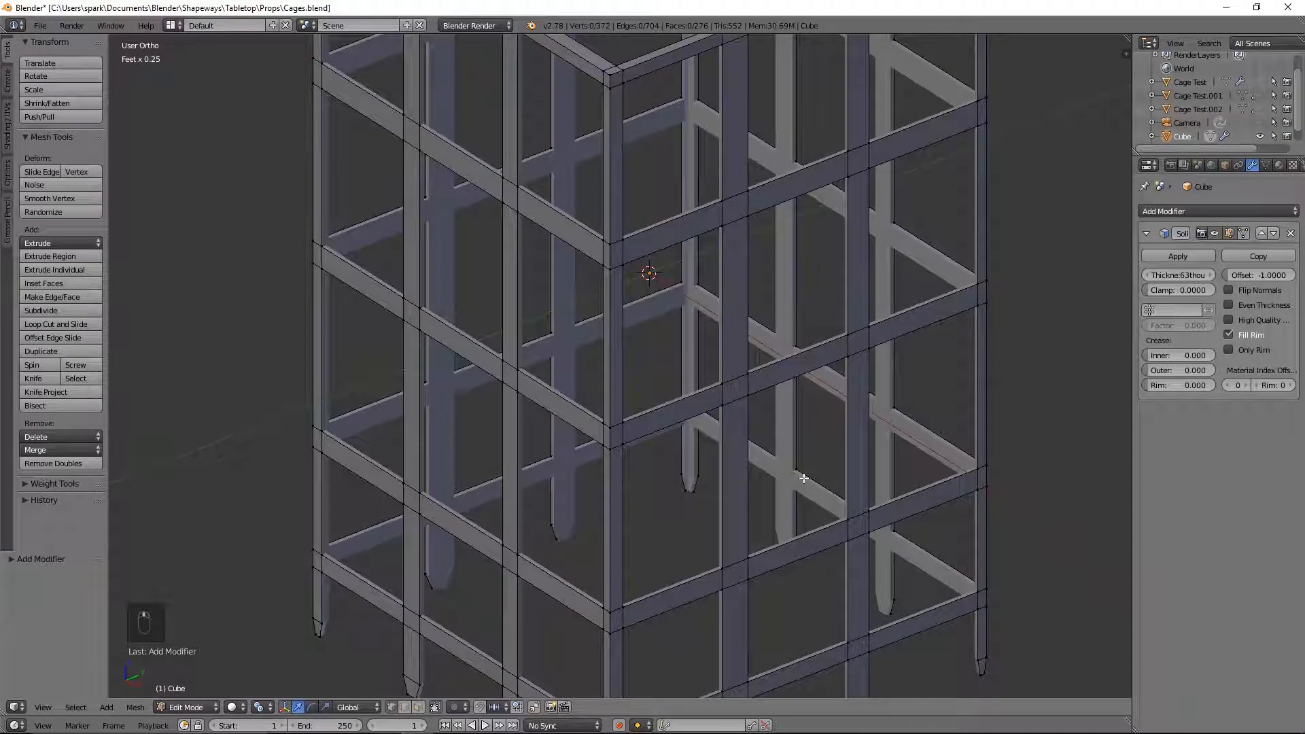
# Save the file in Object Mode and duplicate the cage in place
pyautogui.press('Tab')
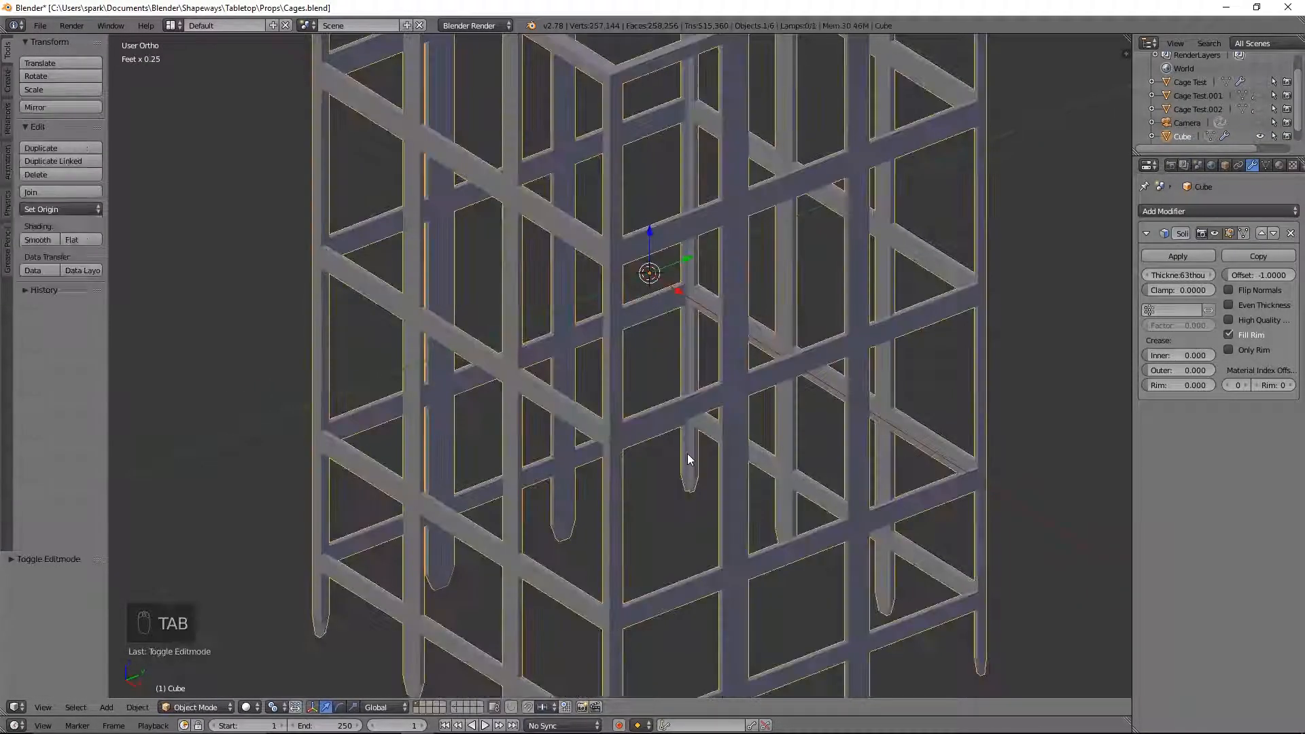
pyautogui.hotkey('ctrl', 's')
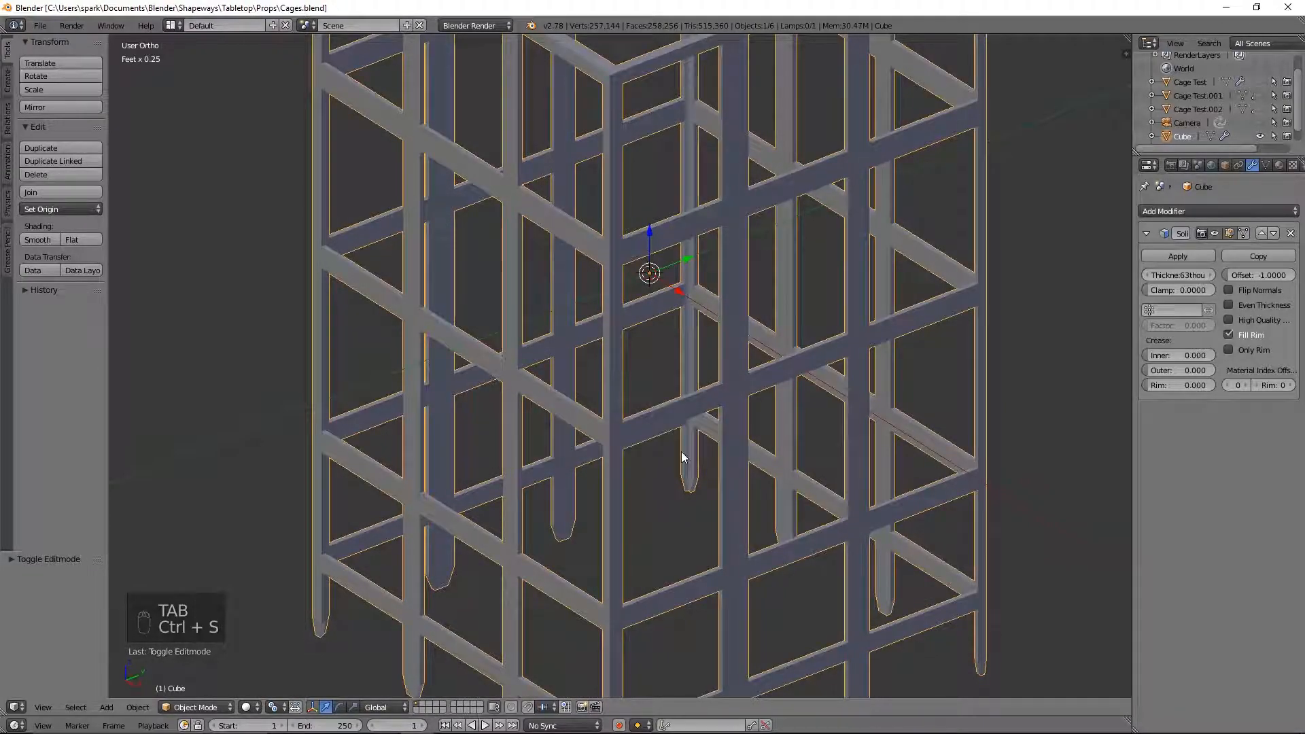
pyautogui.hotkey('shift', 'd')
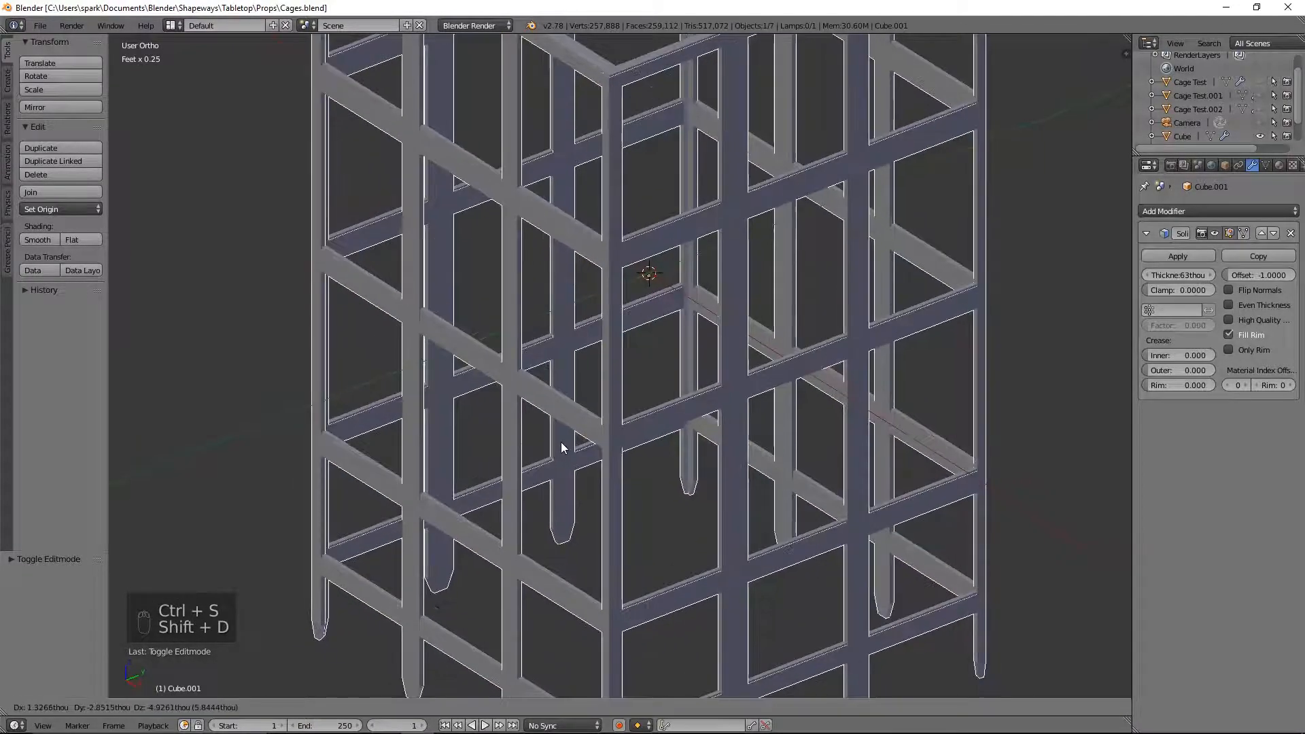
pyautogui.rightClick(829, 370)
# Rename the original cage object to Cage and its duplicate to Cage 2
pyautogui.scroll(-2, 1196, 102)
pyautogui.doubleClick(1184, 109)
pyautogui.write('Cag')
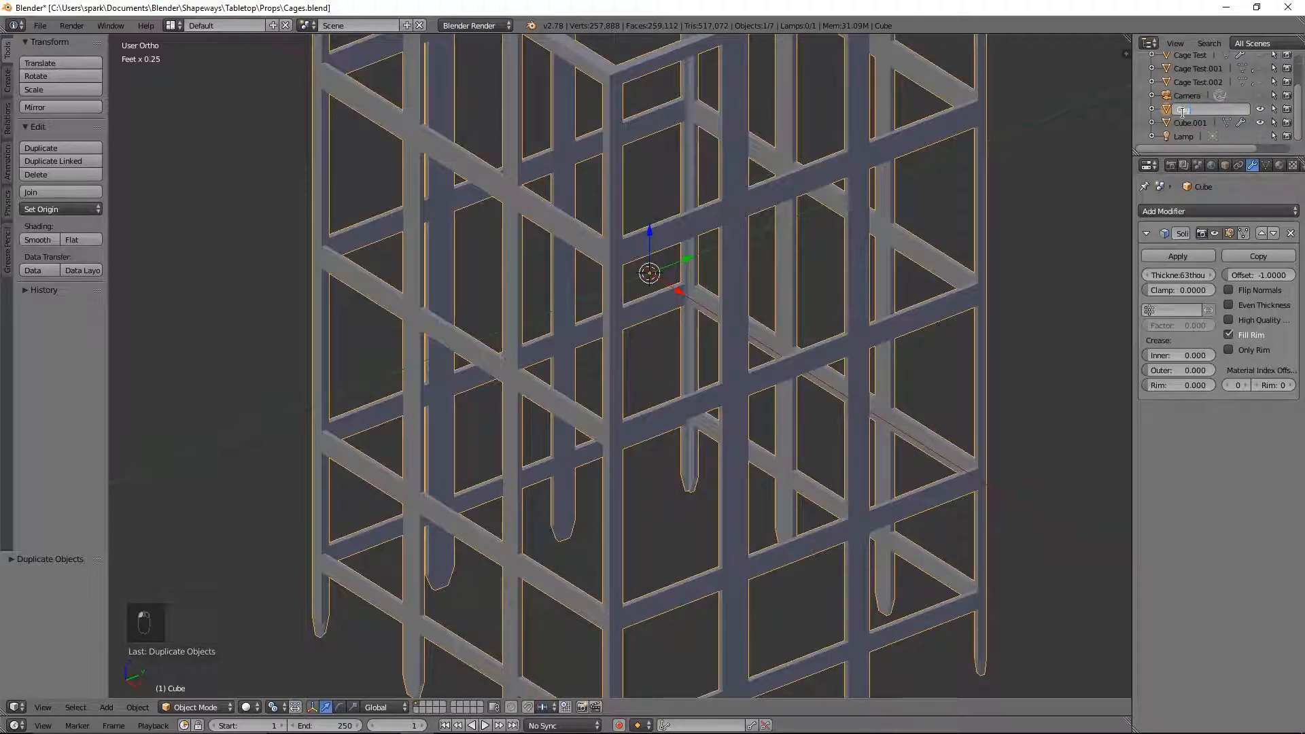
pyautogui.write('e')
pyautogui.press('Return')
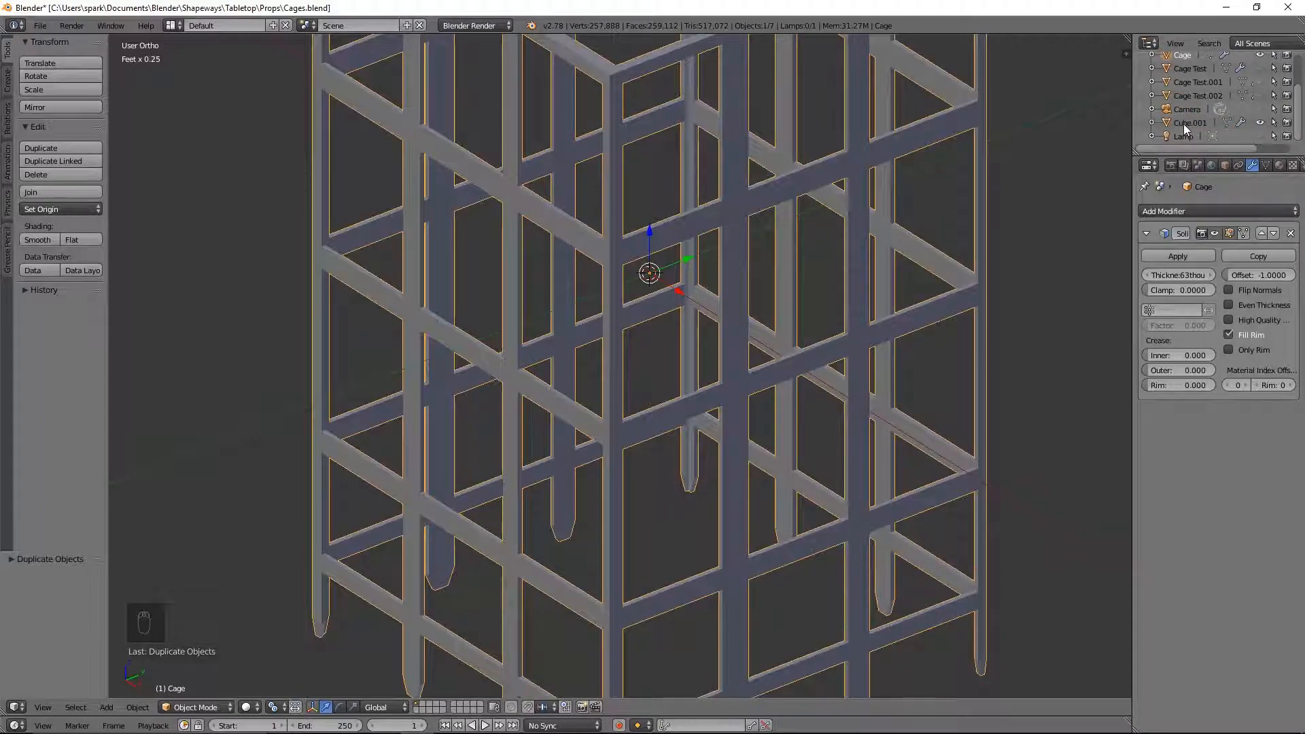
pyautogui.doubleClick(1184, 124)
pyautogui.write('Cage')
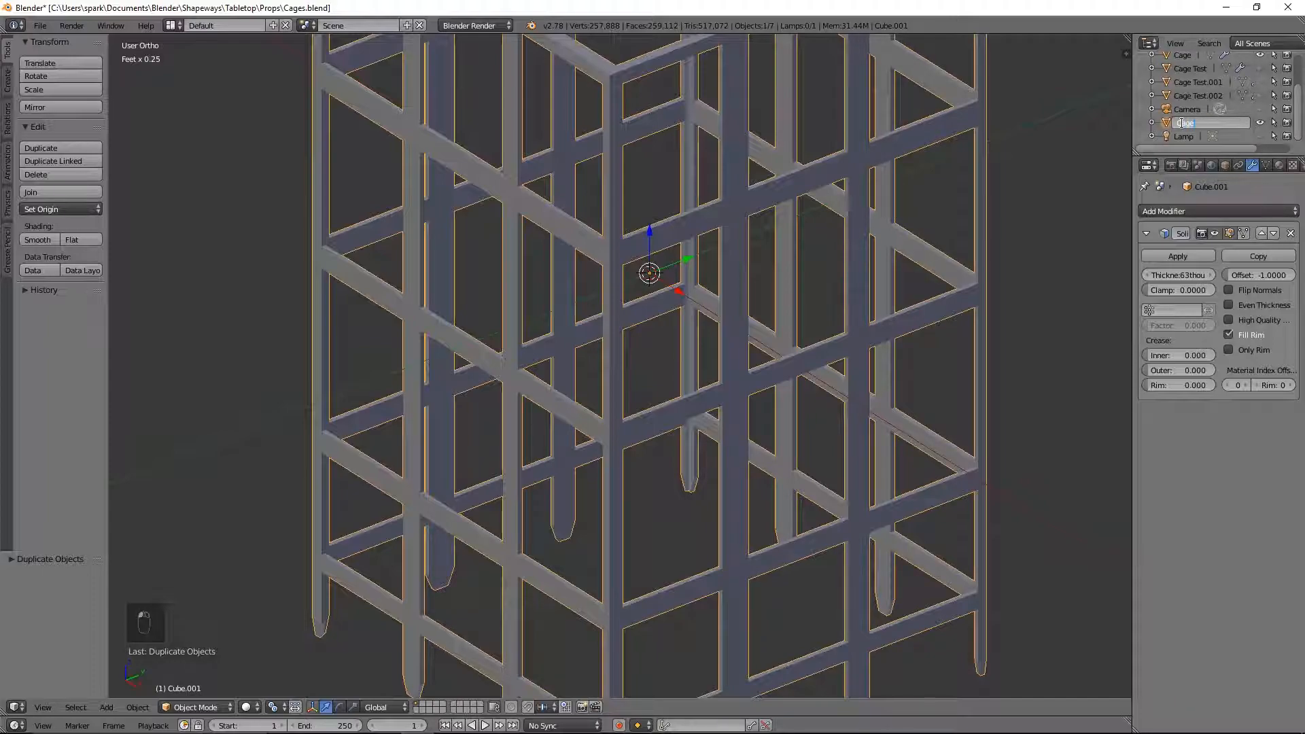
pyautogui.write(' 2')
pyautogui.press('Return')
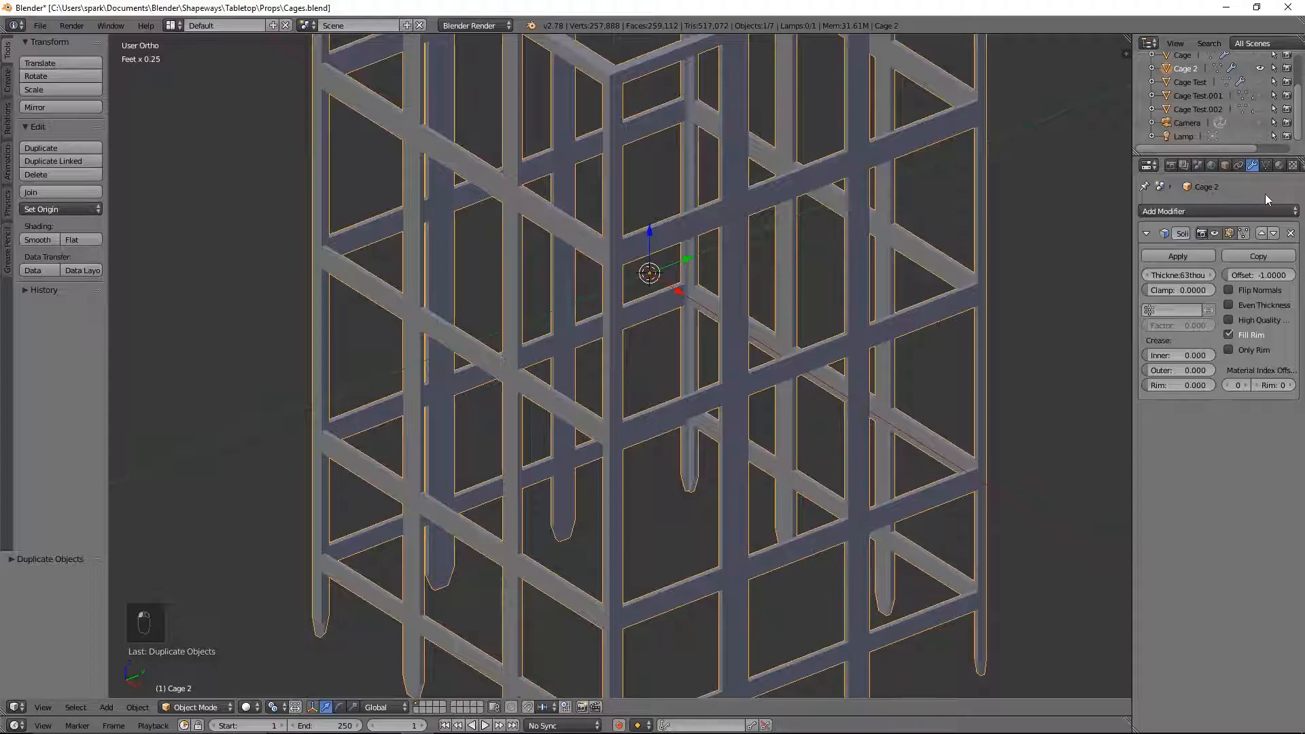
# Apply the Solidify modifier on Cage 2 and enter Edit Mode with the whole cage in view
pyautogui.scroll(3, 1217, 95)
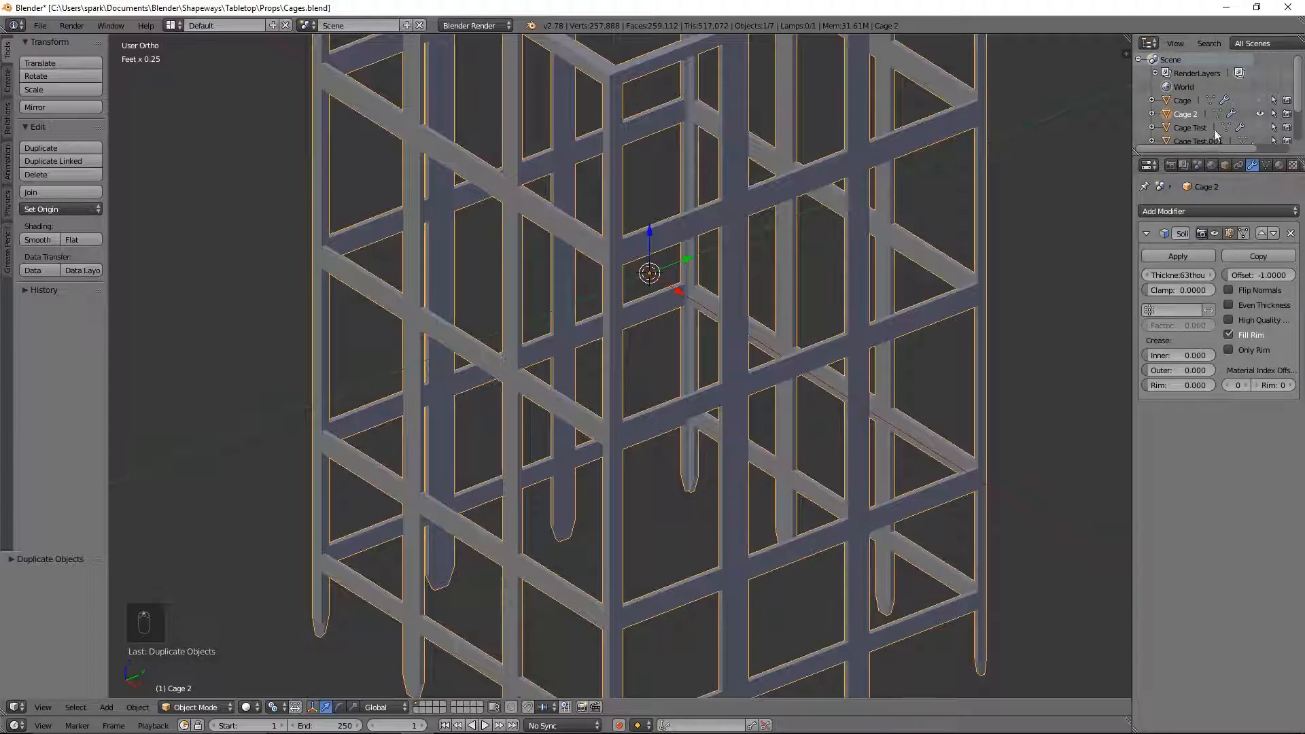
pyautogui.click(1182, 256)
pyautogui.press('Tab')
pyautogui.moveTo(907, 316); pyautogui.dragTo(671, 328, button='middle')
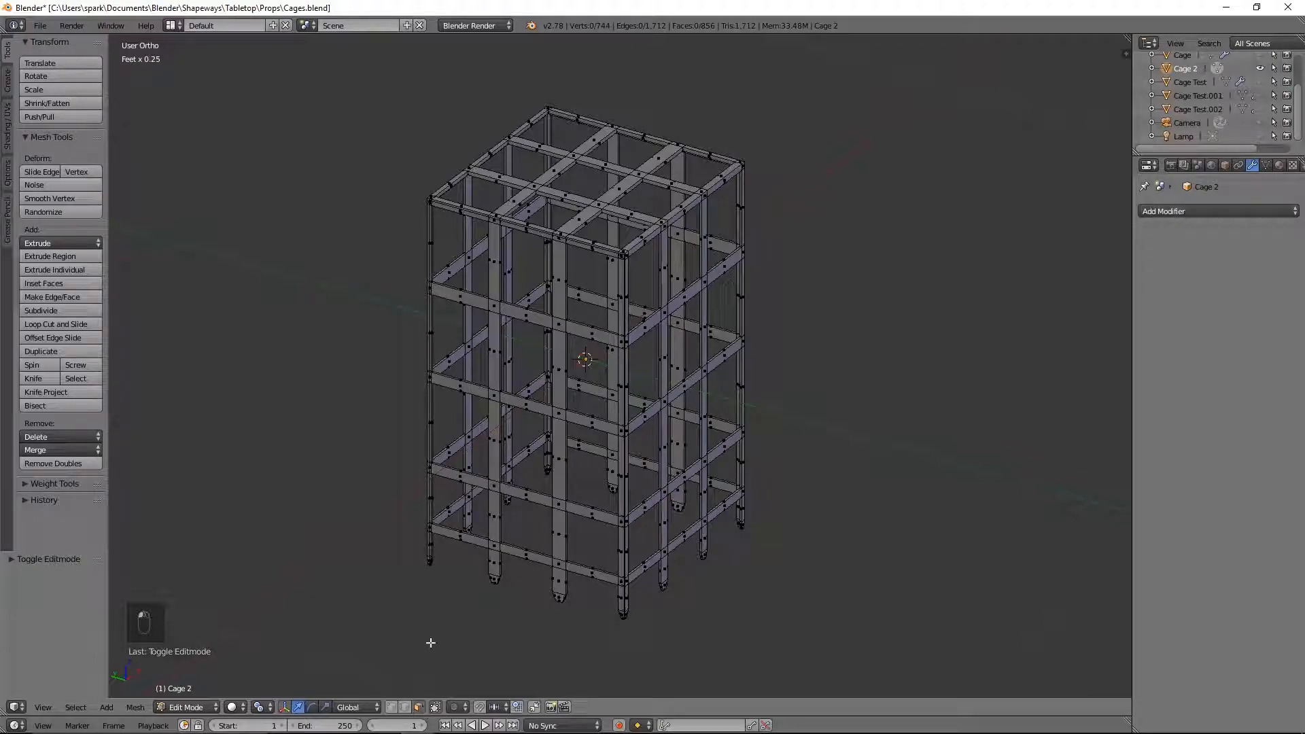
# Select the eight faces where the two inner vertical bars cross the horizontal bars on one side of the cage
pyautogui.rightClick(560, 324)
pyautogui.keyDown('shift'); pyautogui.rightClick(494, 310); pyautogui.keyUp('shift')
pyautogui.keyDown('shift'); pyautogui.rightClick(491, 395); pyautogui.keyUp('shift')
pyautogui.keyDown('shift'); pyautogui.rightClick(561, 418); pyautogui.keyUp('shift')
pyautogui.keyDown('shift'); pyautogui.rightClick(556, 507); pyautogui.keyUp('shift')
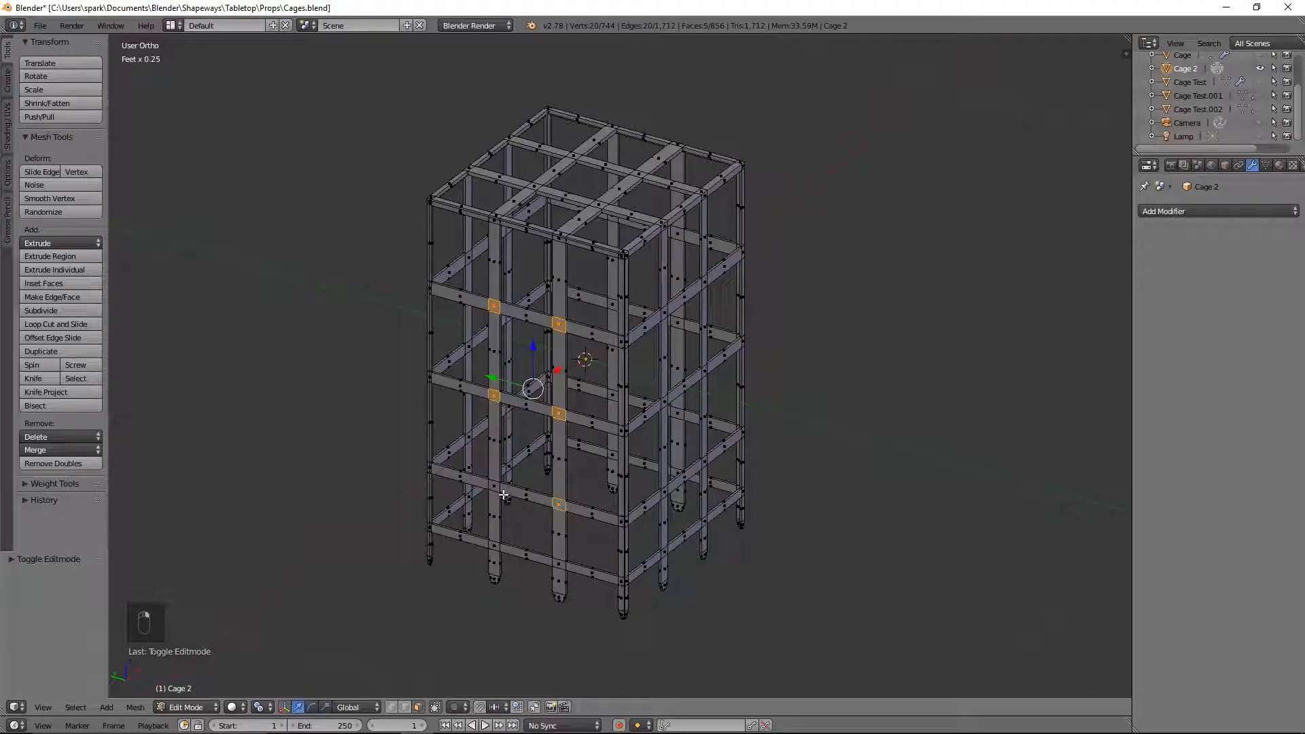
pyautogui.keyDown('shift'); pyautogui.rightClick(491, 487); pyautogui.keyUp('shift')
pyautogui.keyDown('shift'); pyautogui.rightClick(492, 543); pyautogui.keyUp('shift')
pyautogui.keyDown('shift'); pyautogui.rightClick(557, 563); pyautogui.keyUp('shift')
# Add the eight bar-crossing faces on the adjacent side of the cage to the selection
pyautogui.keyDown('shift'); pyautogui.rightClick(664, 314); pyautogui.keyUp('shift')
pyautogui.keyDown('shift'); pyautogui.rightClick(704, 281); pyautogui.keyUp('shift')
pyautogui.keyDown('shift'); pyautogui.rightClick(703, 372); pyautogui.keyUp('shift')
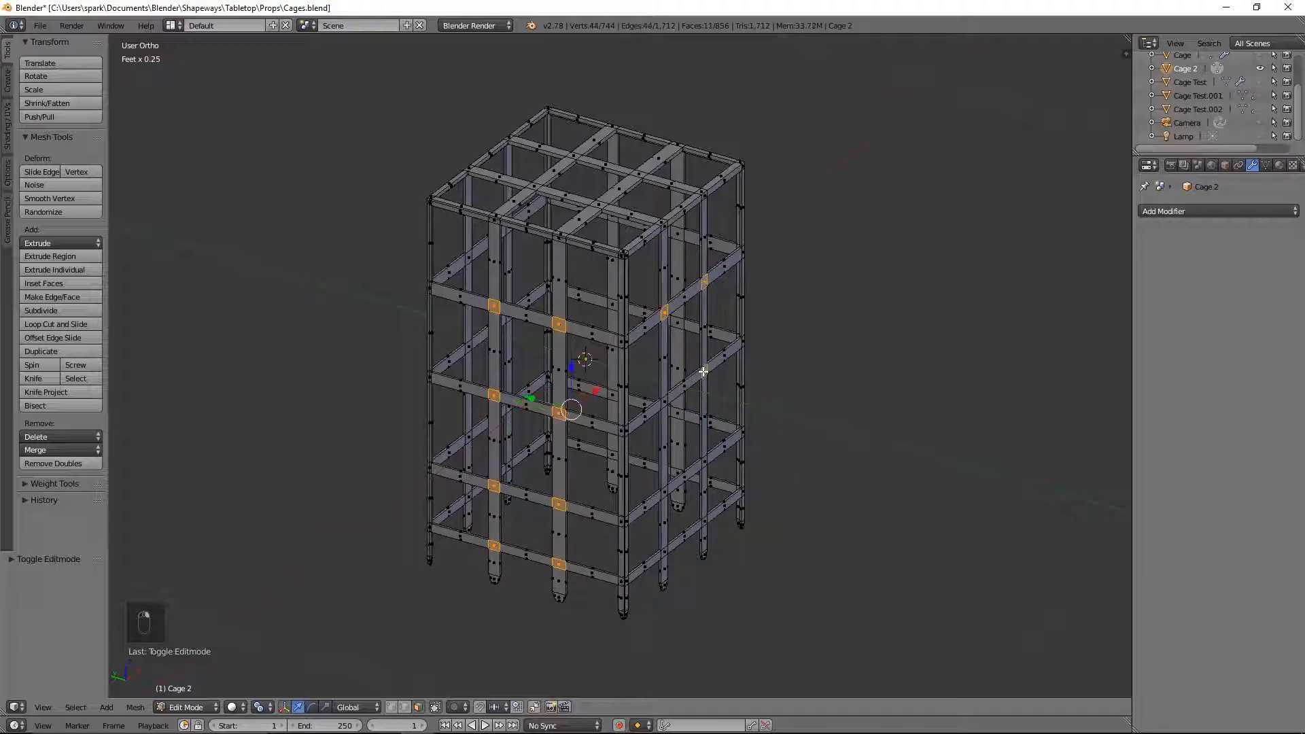
pyautogui.keyDown('shift'); pyautogui.rightClick(663, 402); pyautogui.keyUp('shift')
pyautogui.keyDown('shift'); pyautogui.rightClick(662, 492); pyautogui.keyUp('shift')
pyautogui.keyDown('shift'); pyautogui.rightClick(704, 462); pyautogui.keyUp('shift')
pyautogui.keyDown('shift'); pyautogui.rightClick(703, 523); pyautogui.keyUp('shift')
pyautogui.keyDown('shift'); pyautogui.rightClick(664, 552); pyautogui.keyUp('shift')
# Add the bar-crossing faces on the remaining two sides and the four crossings on the cage top to the selection
pyautogui.moveTo(782, 435); pyautogui.dragTo(656, 410, button='middle')
pyautogui.keyDown('shift'); pyautogui.rightClick(646, 327); pyautogui.keyUp('shift')
pyautogui.keyDown('shift'); pyautogui.rightClick(717, 315); pyautogui.keyUp('shift')
pyautogui.keyDown('shift'); pyautogui.rightClick(717, 403); pyautogui.keyUp('shift')
pyautogui.keyDown('shift'); pyautogui.rightClick(644, 414); pyautogui.keyUp('shift')
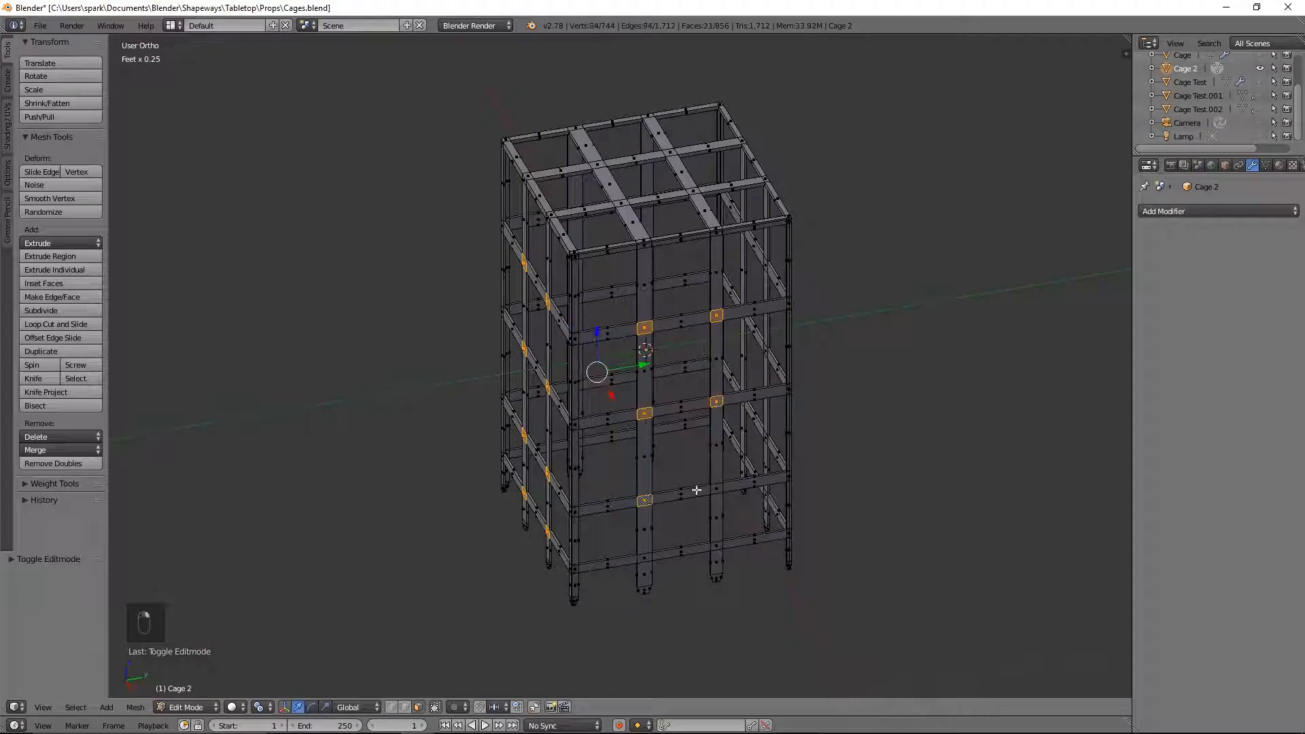
pyautogui.keyDown('shift'); pyautogui.rightClick(599, 372); pyautogui.keyUp('shift')
pyautogui.keyDown('shift'); pyautogui.rightClick(676, 370); pyautogui.keyUp('shift')
pyautogui.keyDown('shift'); pyautogui.rightClick(676, 450); pyautogui.keyUp('shift')
pyautogui.keyDown('shift'); pyautogui.rightClick(600, 451); pyautogui.keyUp('shift')
pyautogui.keyDown('shift'); pyautogui.rightClick(600, 532); pyautogui.keyUp('shift')
pyautogui.keyDown('shift'); pyautogui.rightClick(676, 531); pyautogui.keyUp('shift')
pyautogui.keyDown('shift'); pyautogui.rightClick(677, 585); pyautogui.keyUp('shift')
pyautogui.keyDown('shift'); pyautogui.rightClick(599, 586); pyautogui.keyUp('shift')
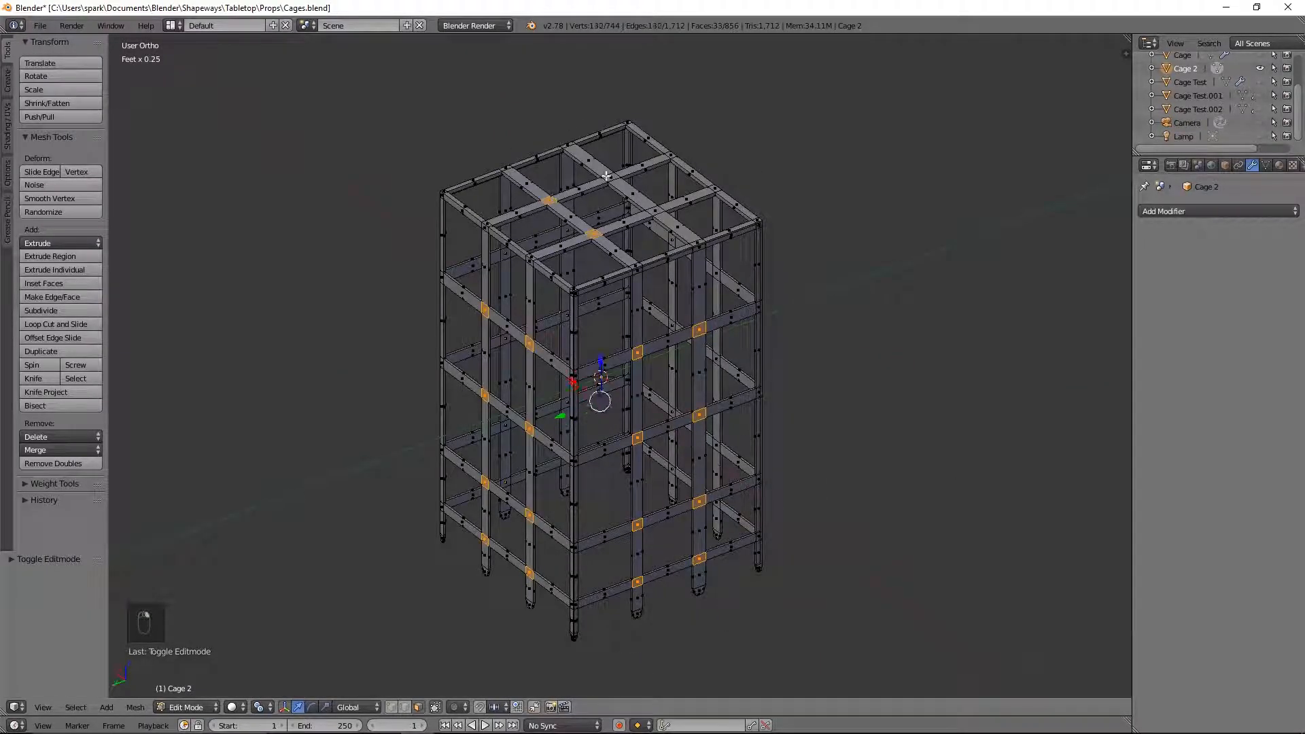
pyautogui.moveTo(456, 321); pyautogui.dragTo(615, 367, button='middle')
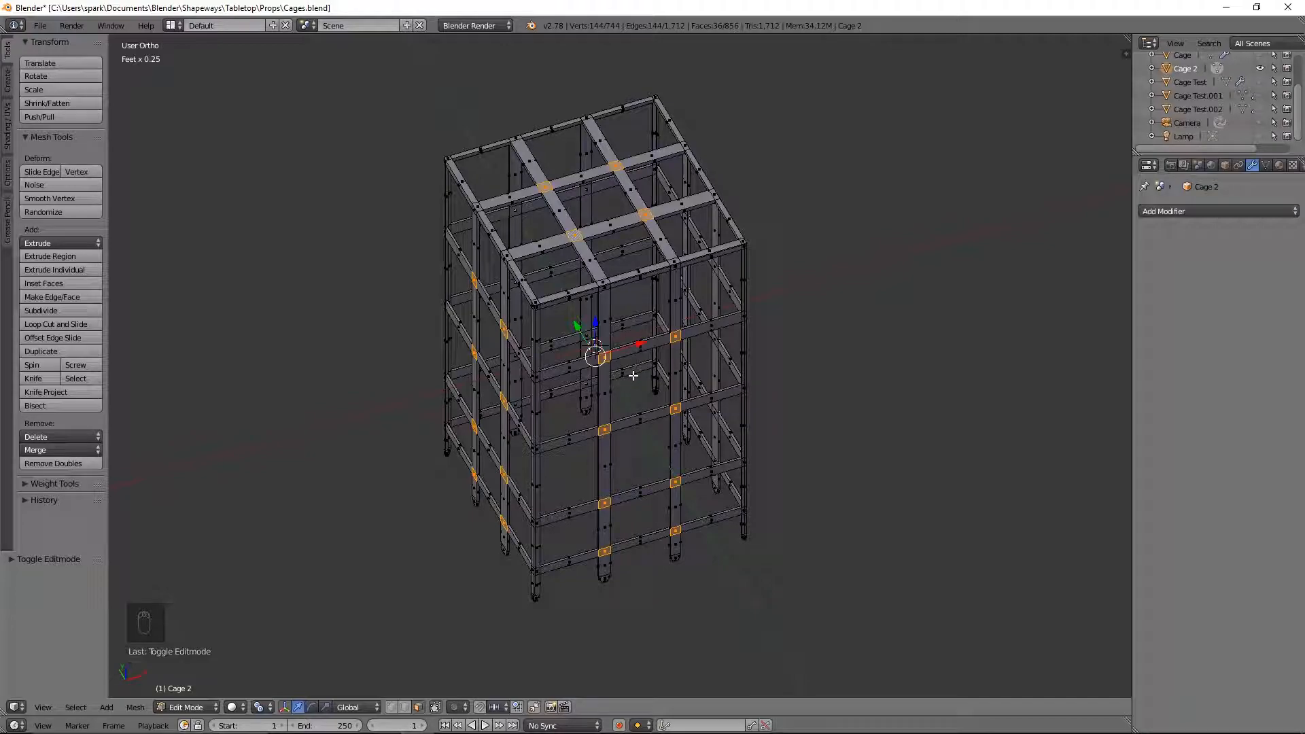
# Extrude the selected crossing faces in place and scale them inward to leave a small square on each crossing
pyautogui.scroll(3, 704, 259)
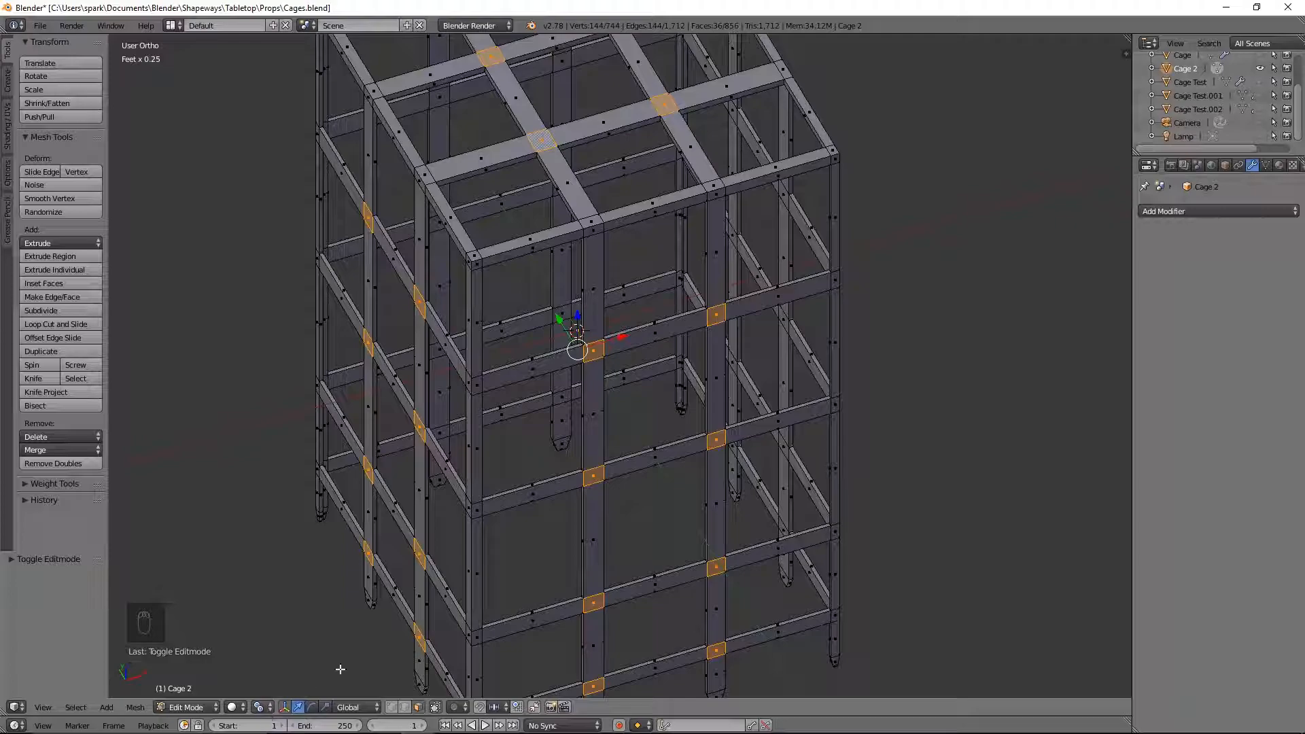
pyautogui.press('e')
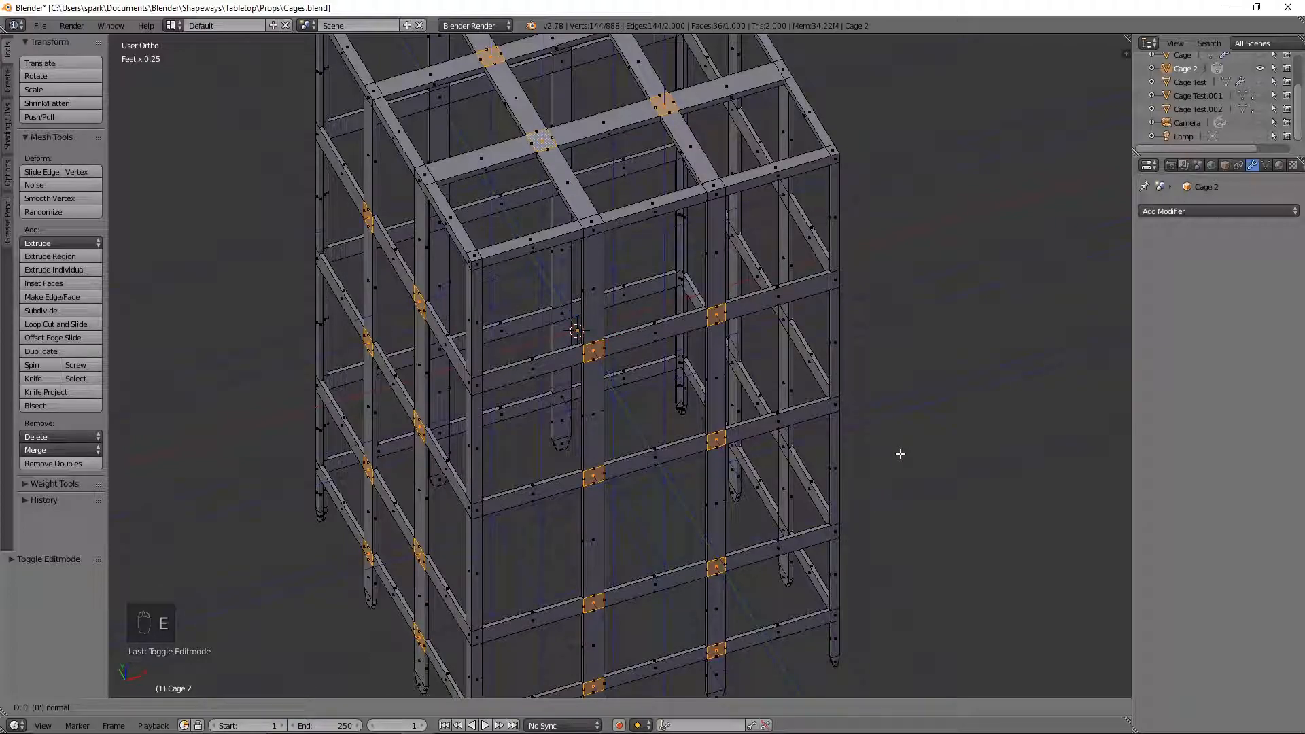
pyautogui.click(900, 453)
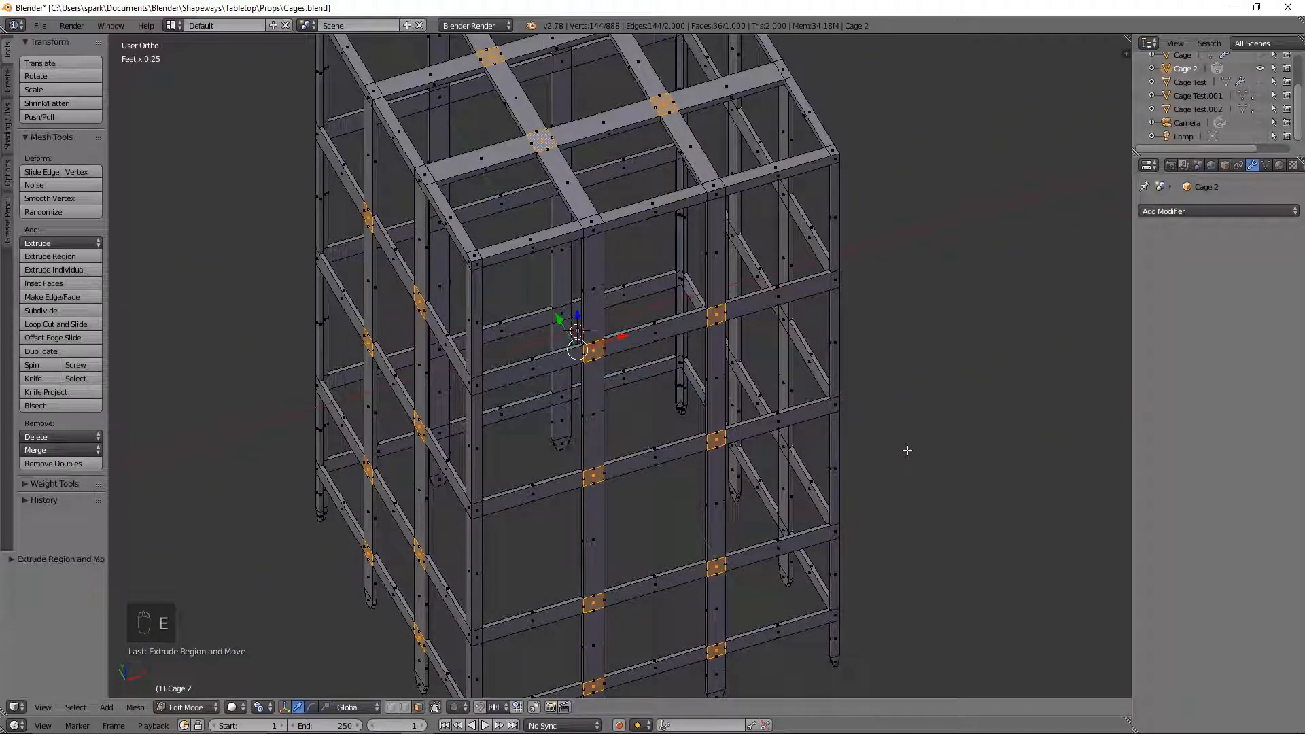
pyautogui.press('s')
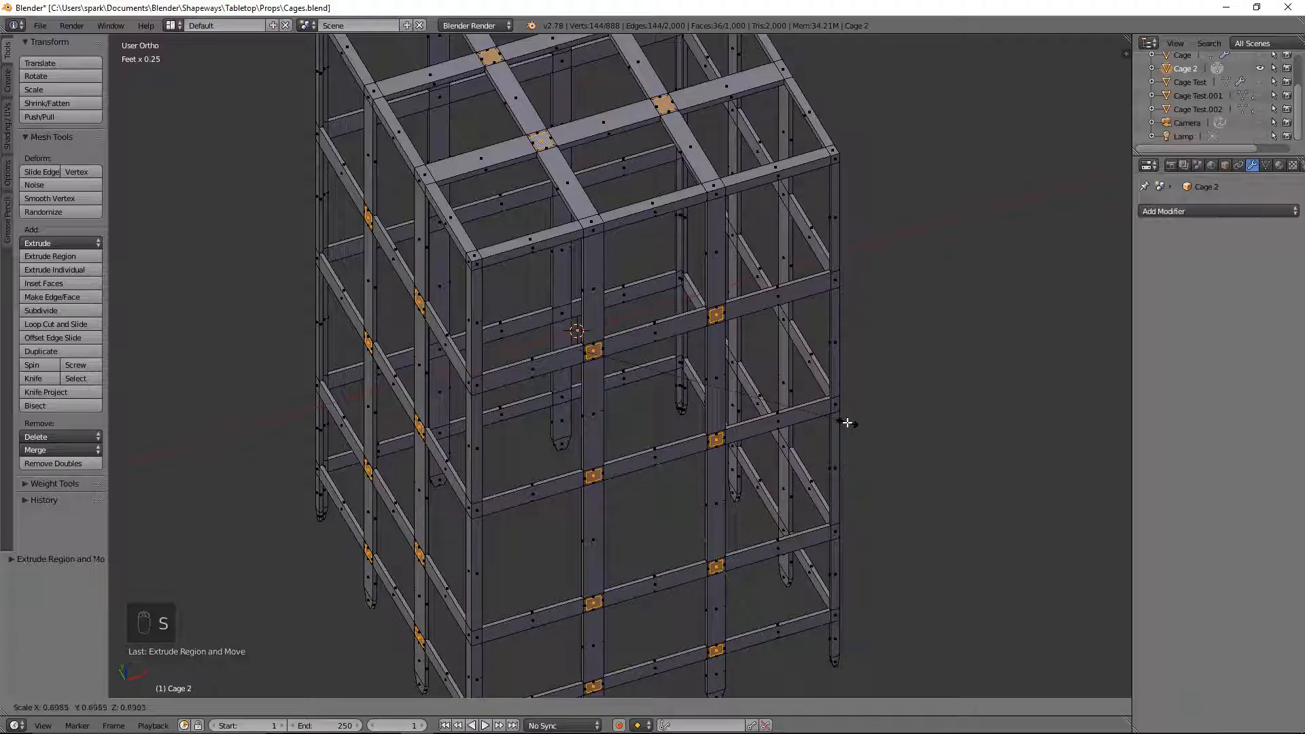
pyautogui.click(828, 423)
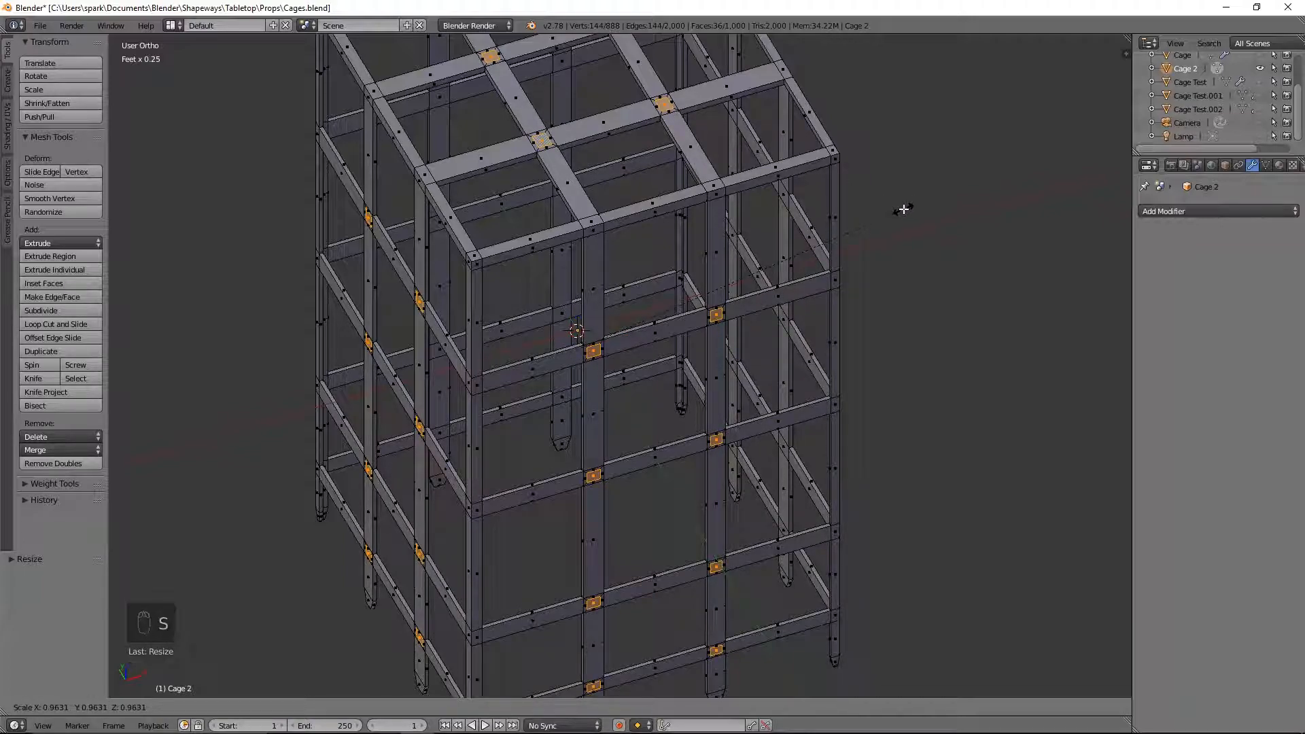
pyautogui.press('s')
# Poke the small square faces and adjust the poke offset to form a short pyramid rivet at every crossing
pyautogui.moveTo(902, 326); pyautogui.dragTo(789, 320, button='middle')
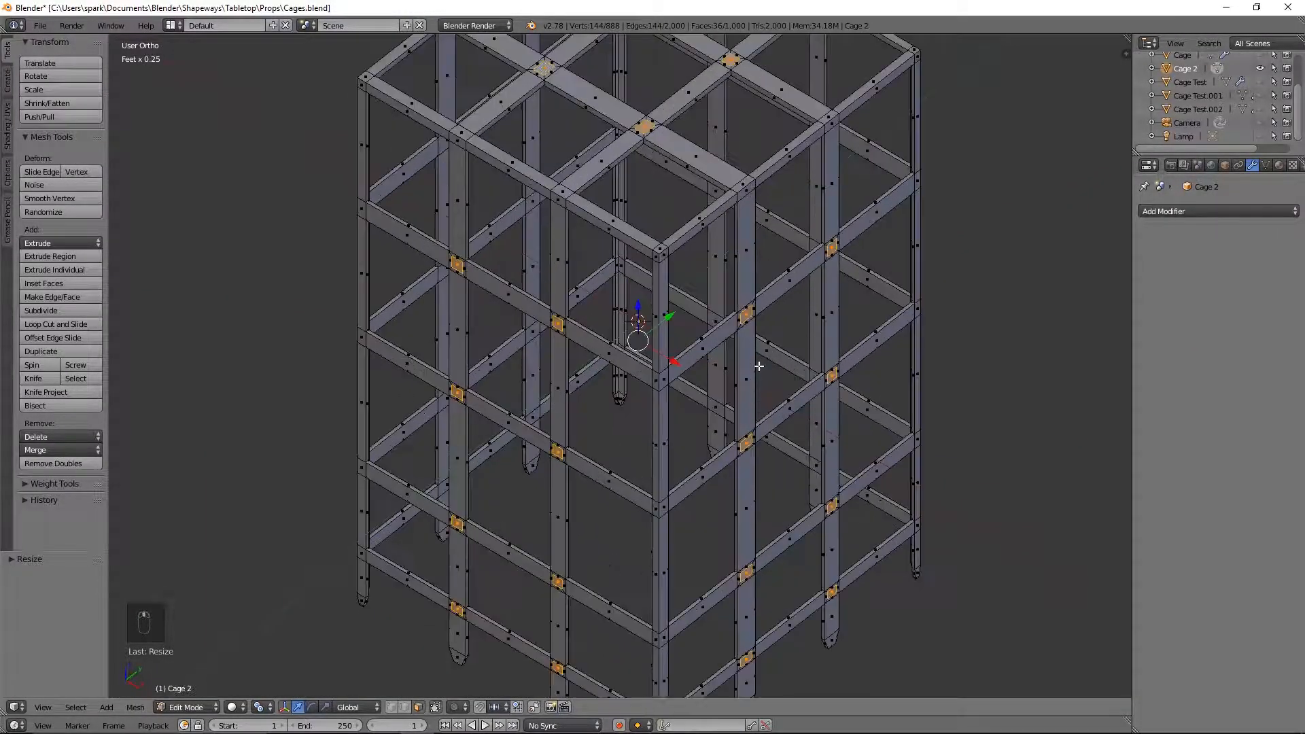
pyautogui.keyDown('shift'); pyautogui.moveTo(801, 303); pyautogui.dragTo(773, 407, button='middle'); pyautogui.keyUp('shift')
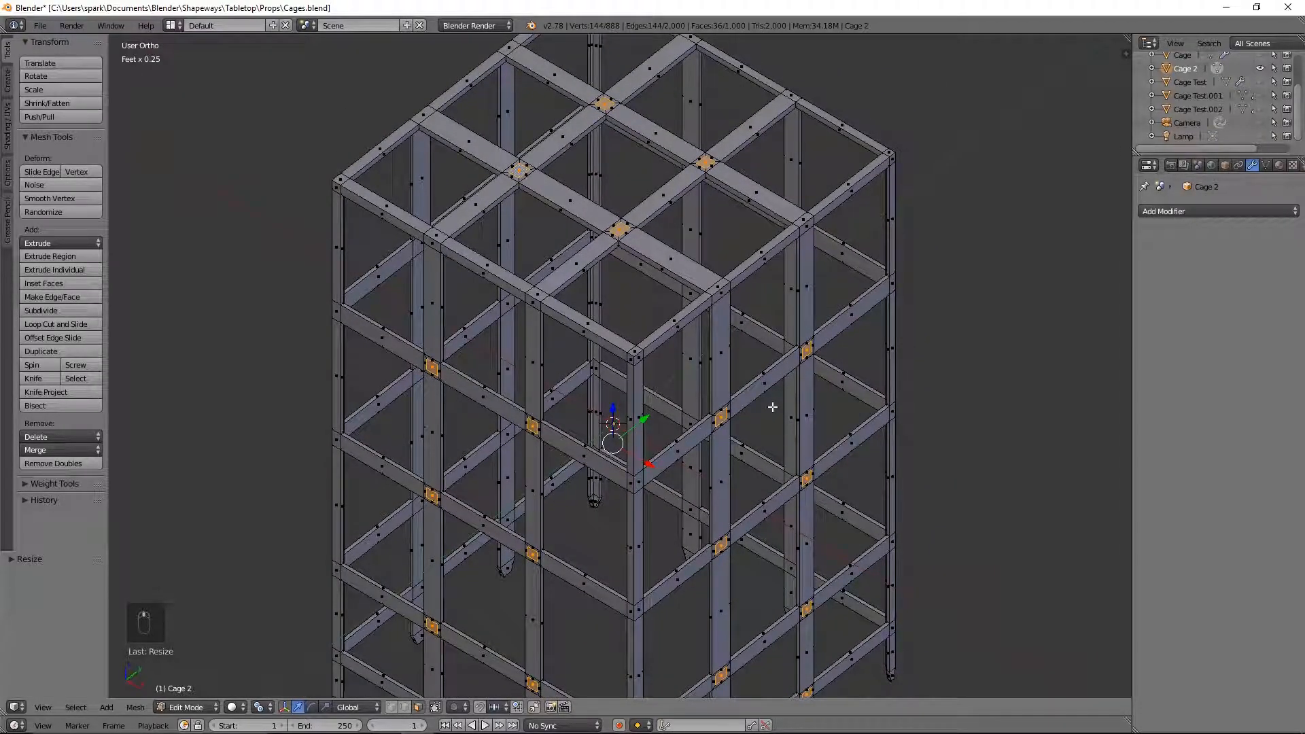
pyautogui.hotkey('alt', 'p')
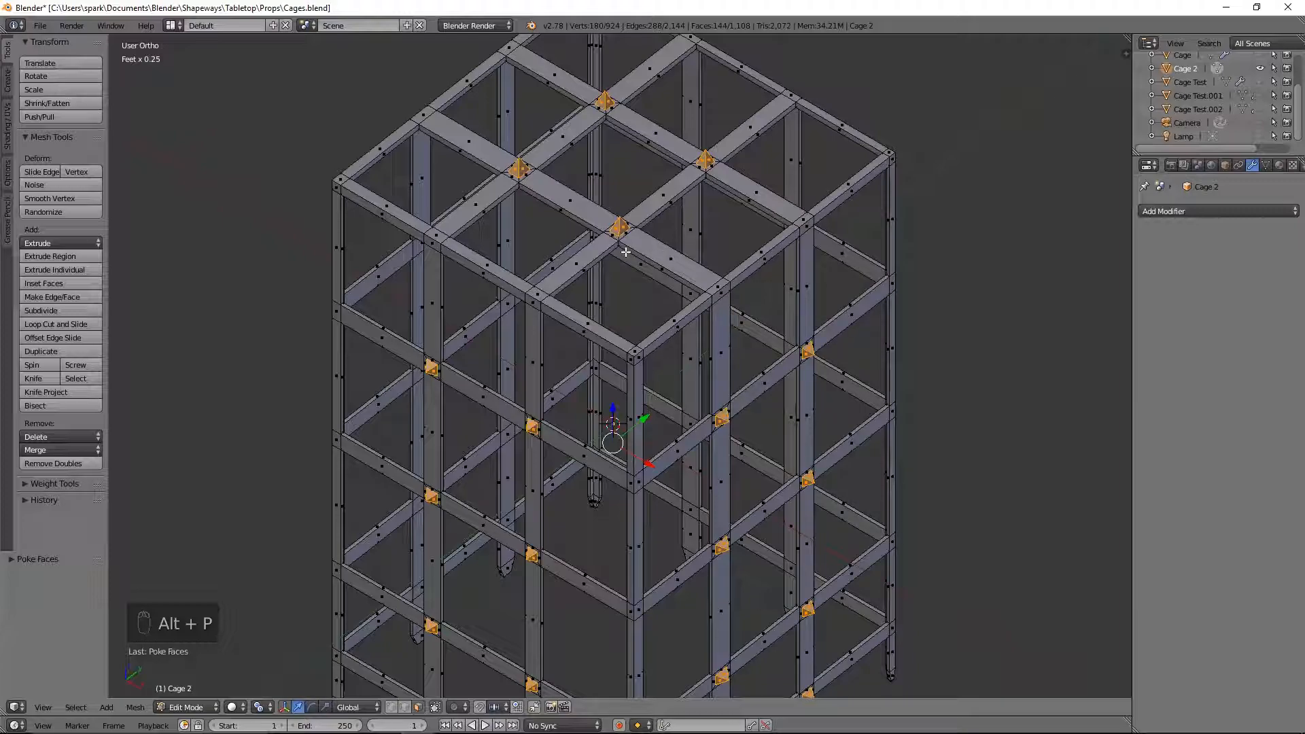
pyautogui.press('F6')
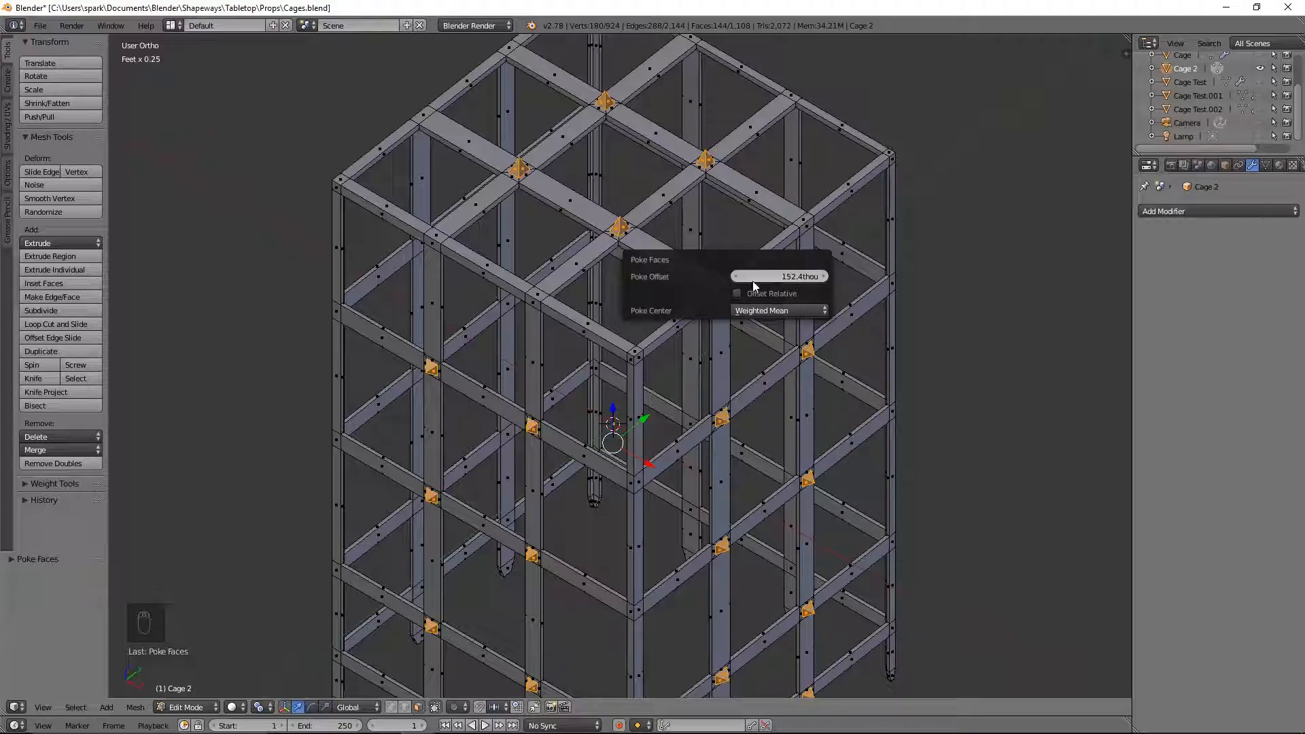
pyautogui.click(732, 277)
pyautogui.click(790, 277)
pyautogui.write('1.829')
pyautogui.press('Return')
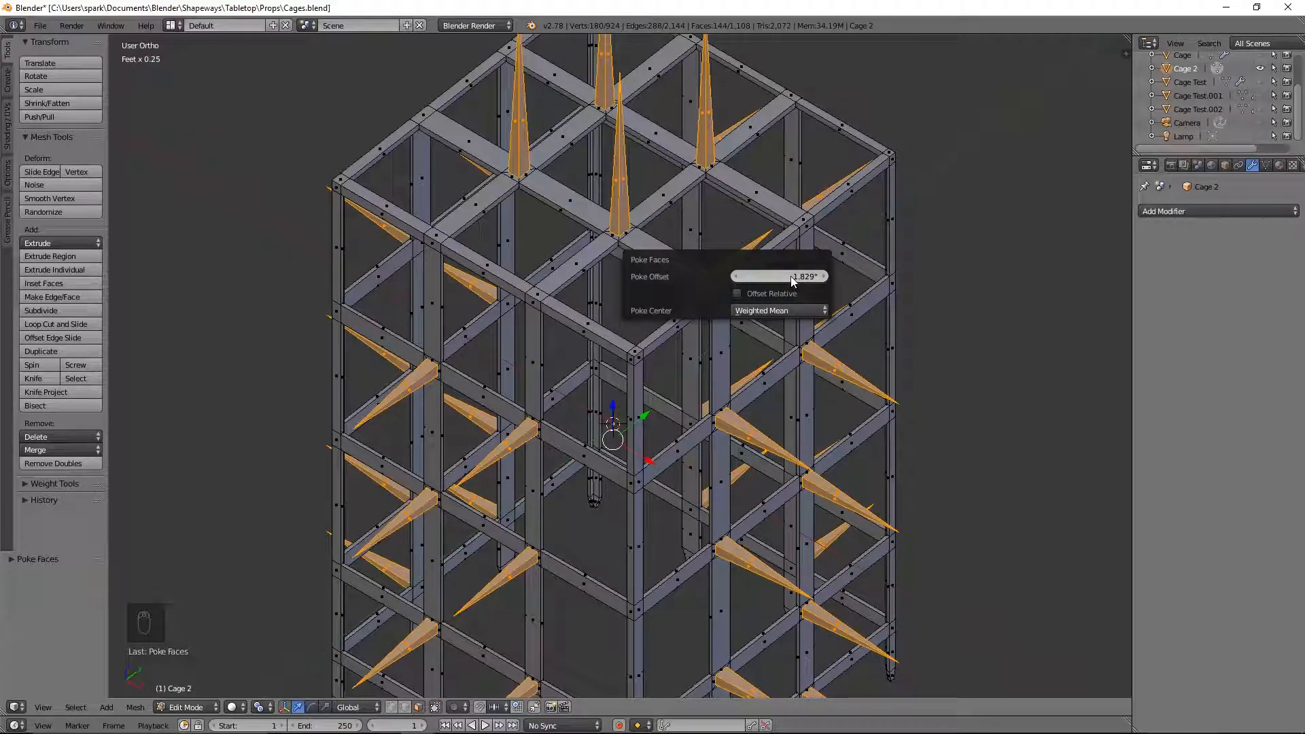
pyautogui.click(792, 279)
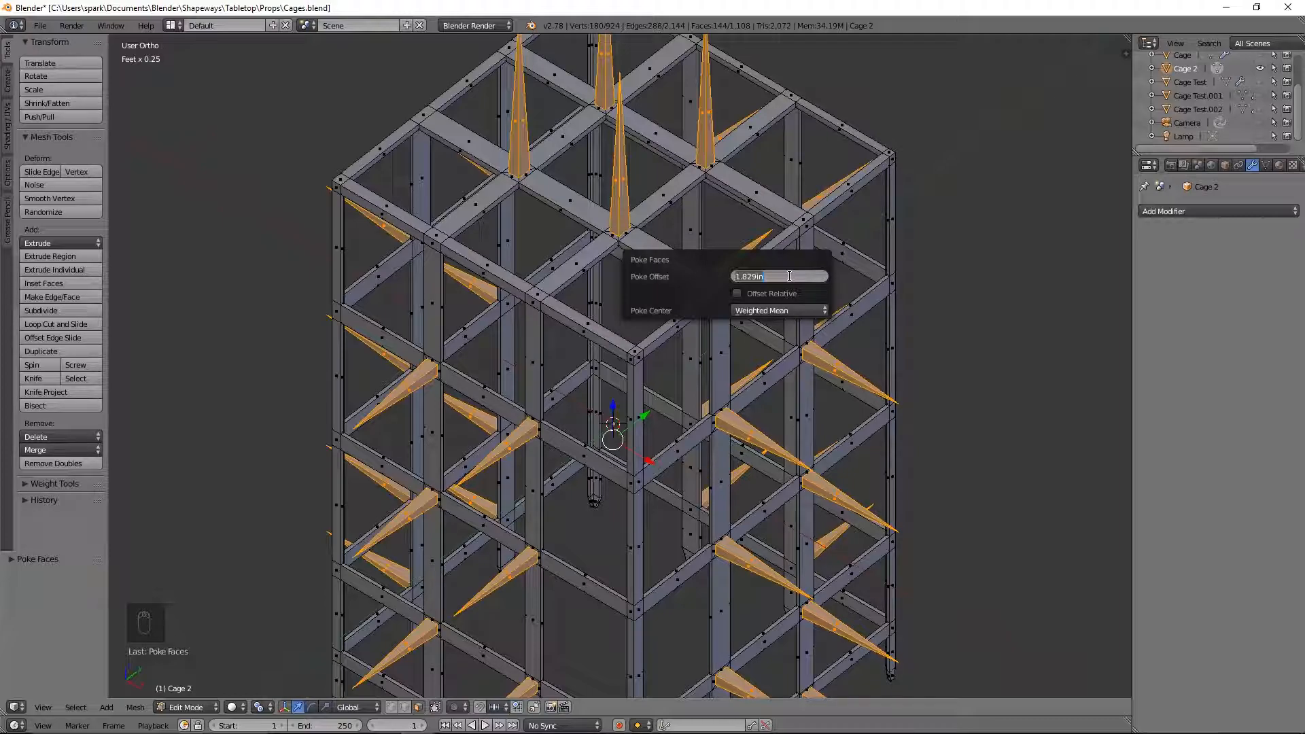
pyautogui.press('BackSpace')
pyautogui.write('.5')
pyautogui.press('Return')
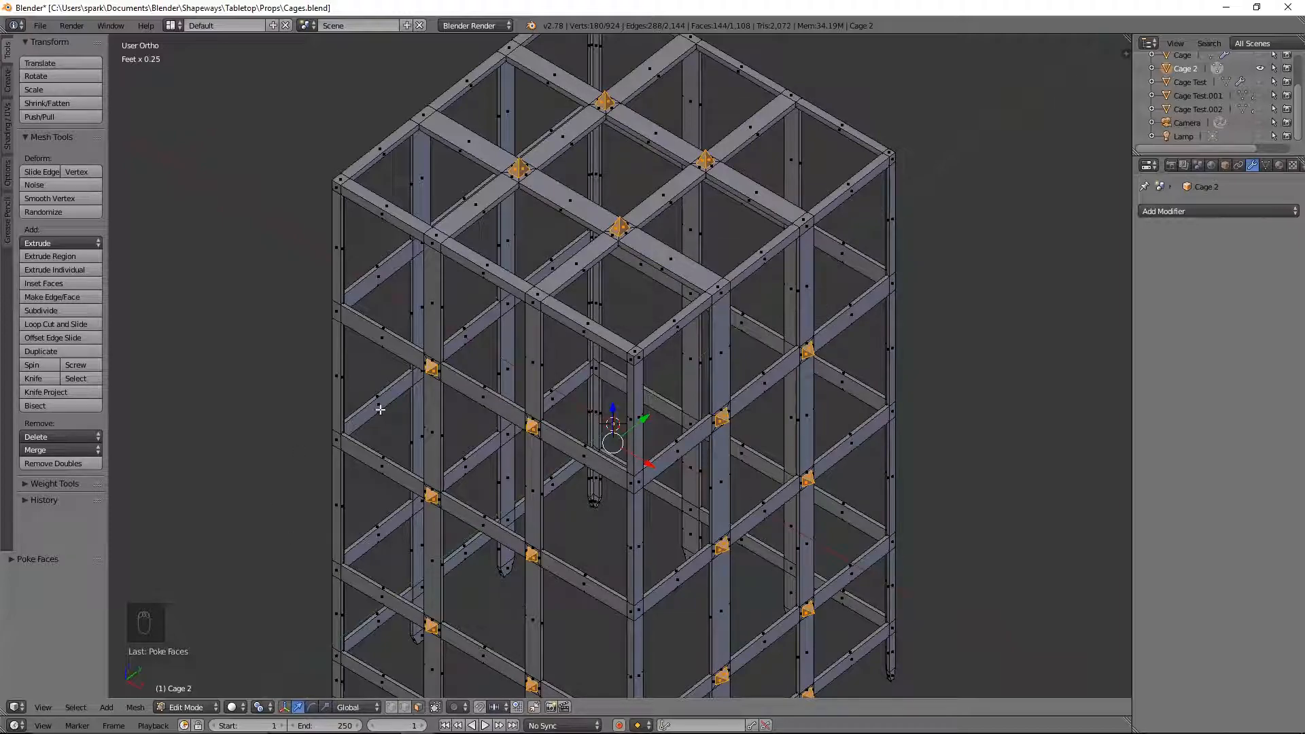
# Add a Subdivision Surface modifier to the cage with the view subdivisions set to 2
pyautogui.scroll(-4, 389, 400)
pyautogui.moveTo(391, 409); pyautogui.dragTo(525, 365, button='middle')
pyautogui.click(1234, 211)
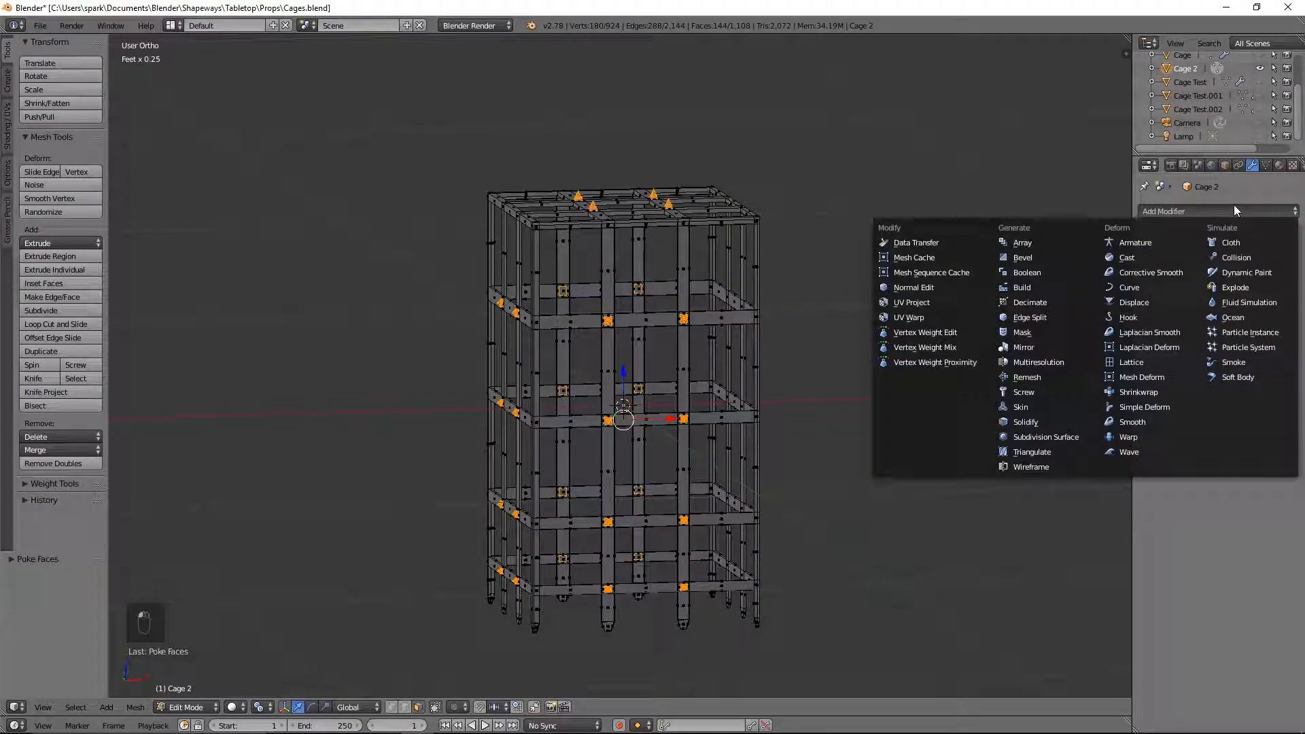
pyautogui.click(1038, 435)
pyautogui.click(1210, 305)
pyautogui.moveTo(848, 323); pyautogui.dragTo(862, 369, button='middle')
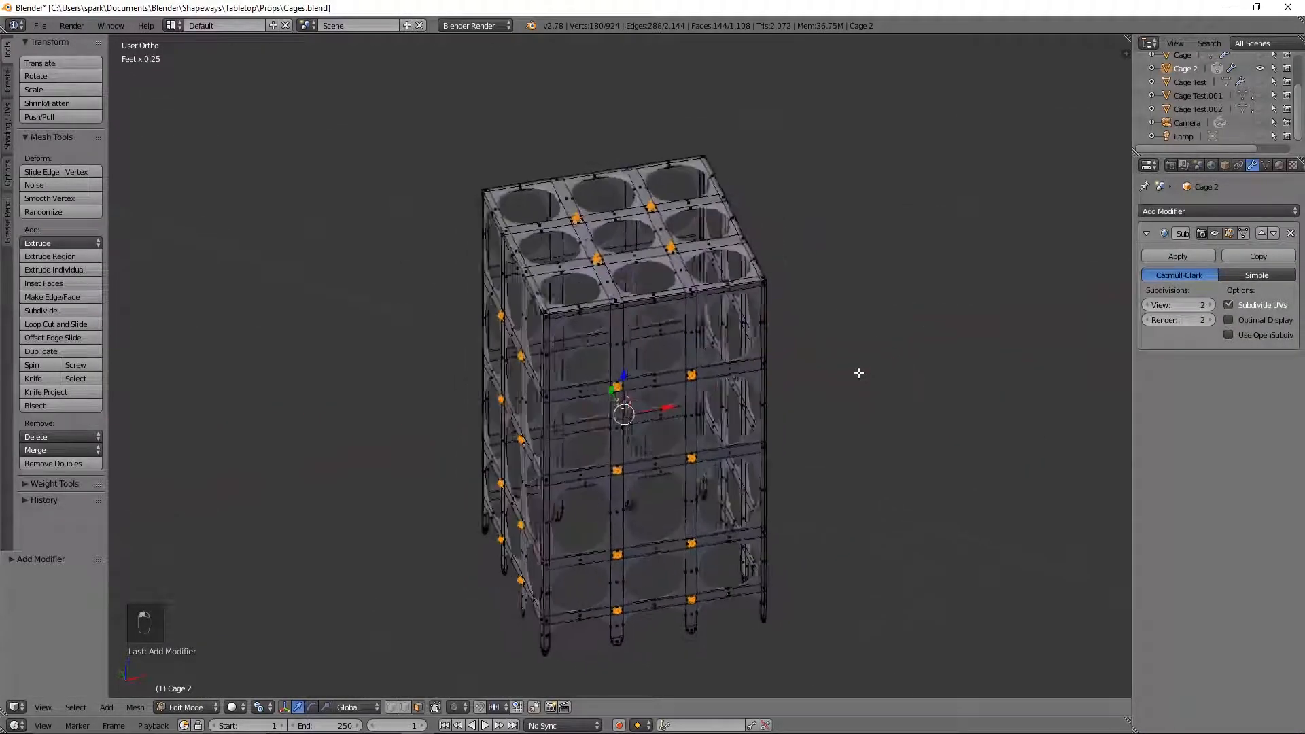
# Select the tip vertices of the four rivets on the cage top and lower them about 20 thou along Z
pyautogui.scroll(6, 734, 292)
pyautogui.moveTo(804, 256); pyautogui.dragTo(726, 320, button='middle')
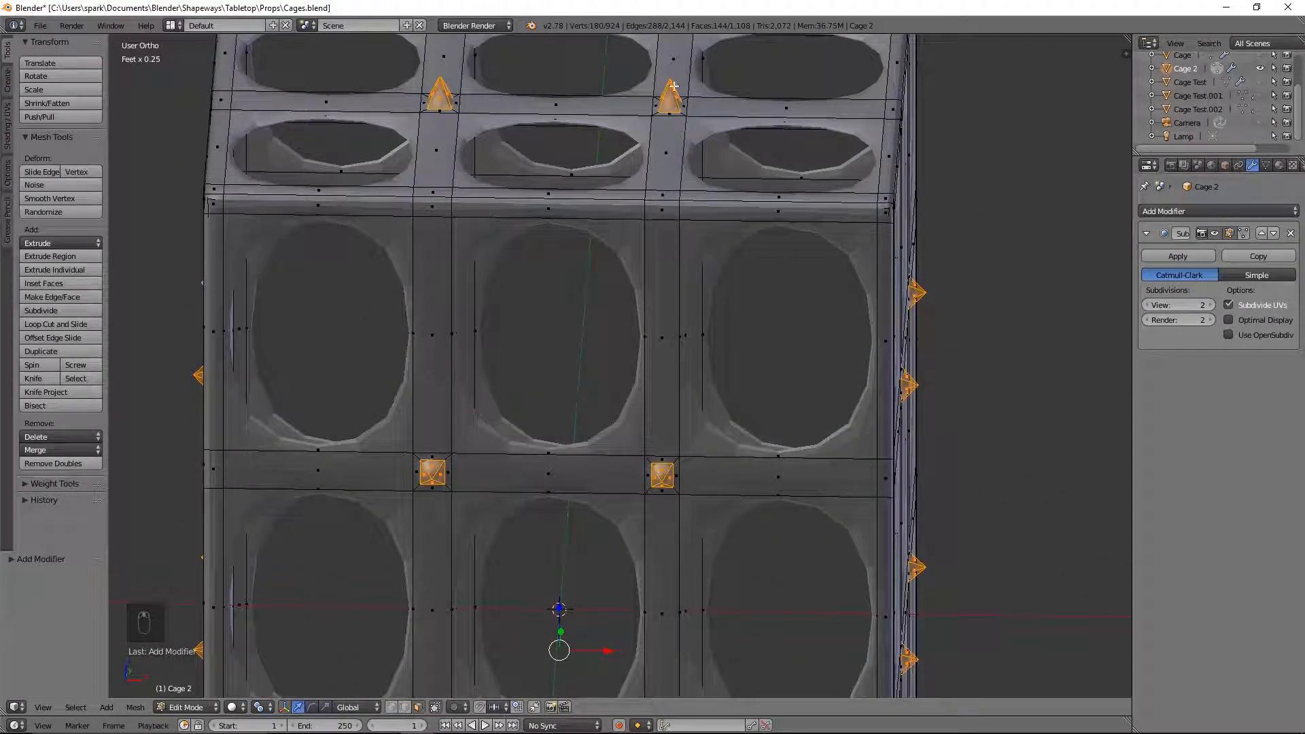
pyautogui.moveTo(512, 533); pyautogui.dragTo(716, 446, button='middle')
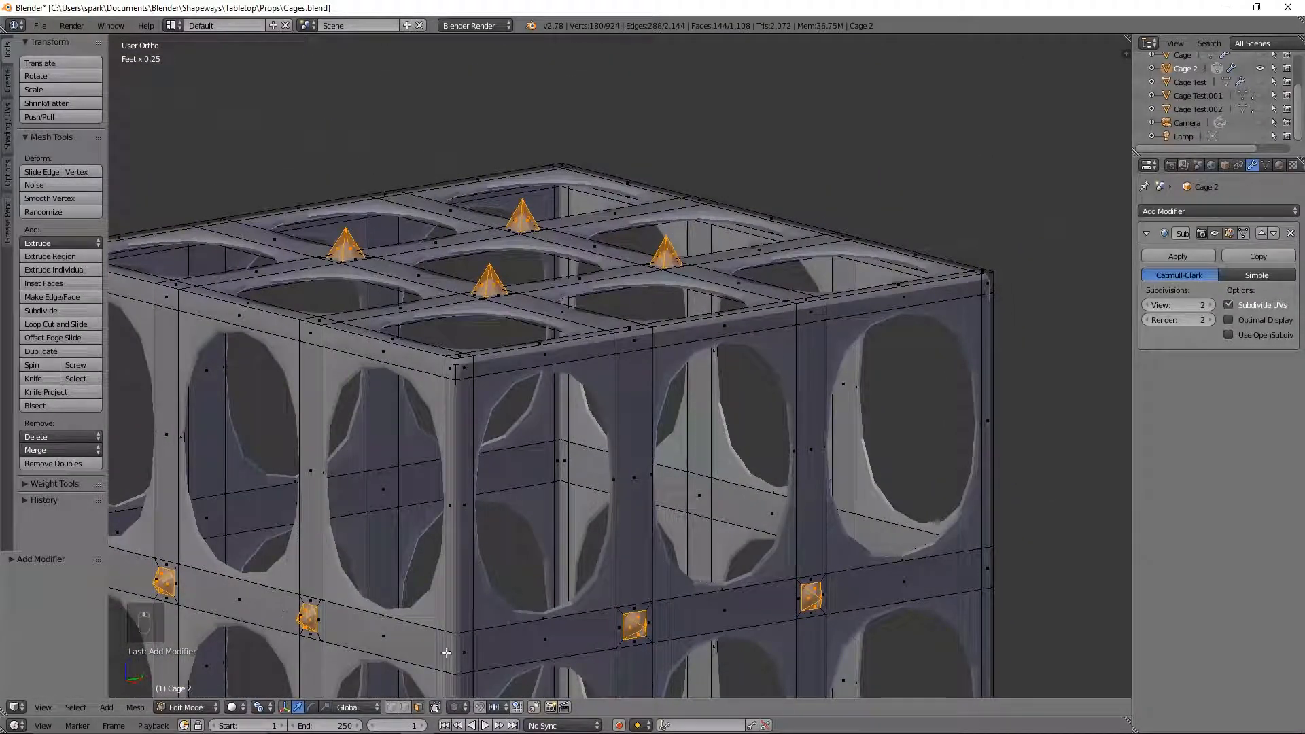
pyautogui.click(391, 708)
pyautogui.rightClick(489, 265)
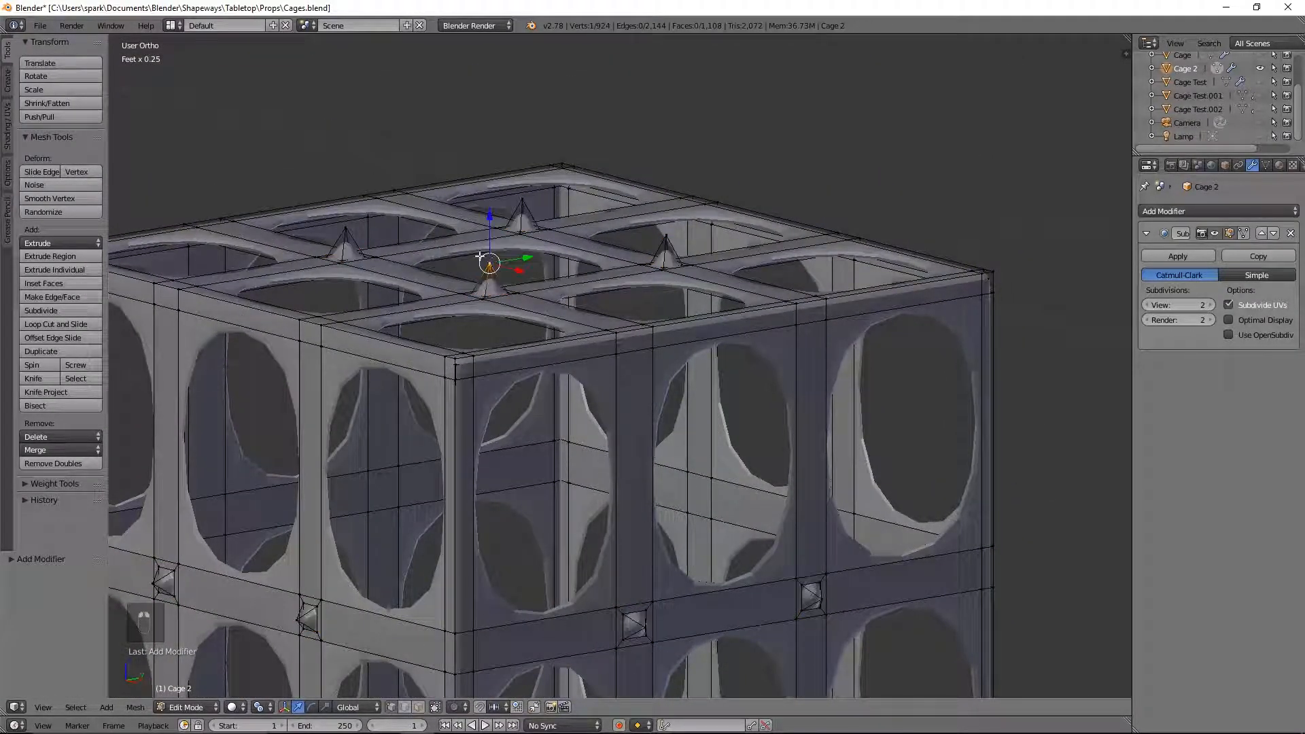
pyautogui.keyDown('shift'); pyautogui.rightClick(345, 230); pyautogui.keyUp('shift')
pyautogui.keyDown('shift'); pyautogui.rightClick(524, 199); pyautogui.keyUp('shift')
pyautogui.keyDown('shift'); pyautogui.rightClick(665, 235); pyautogui.keyUp('shift')
pyautogui.press('g')
pyautogui.press('z')
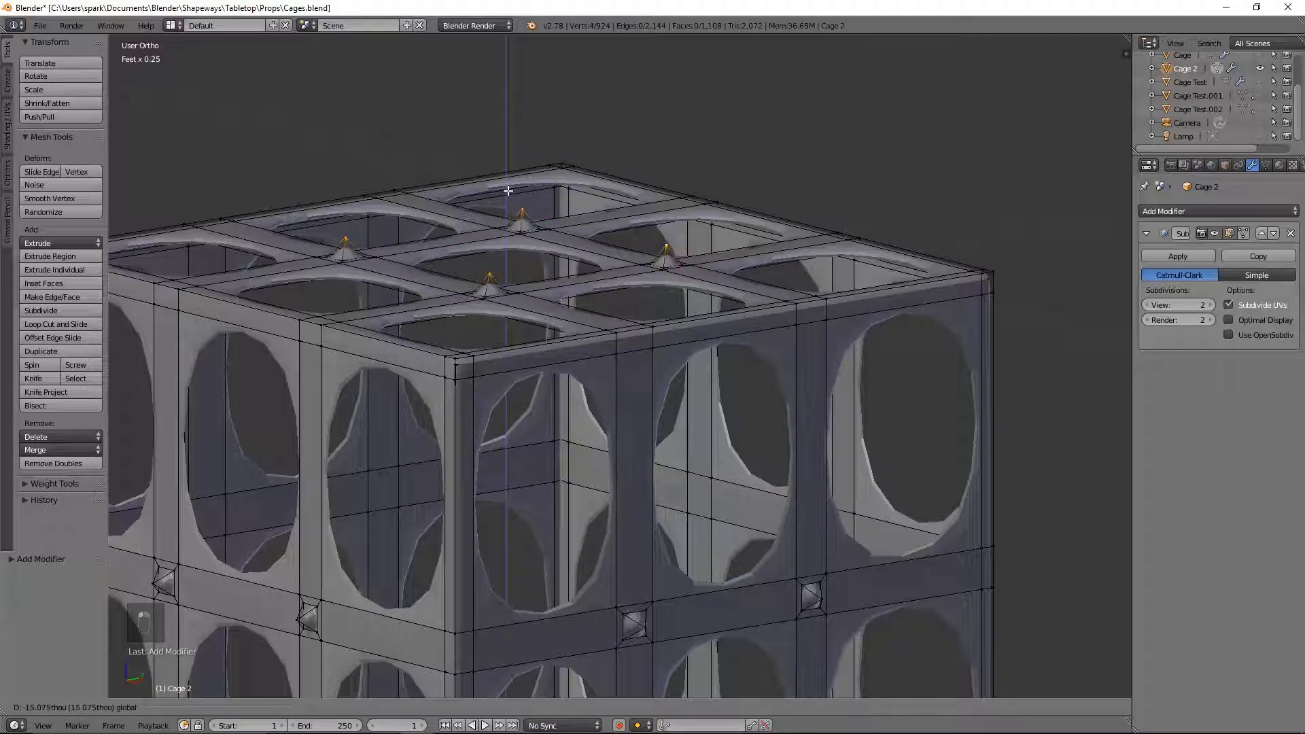
pyautogui.click(508, 191)
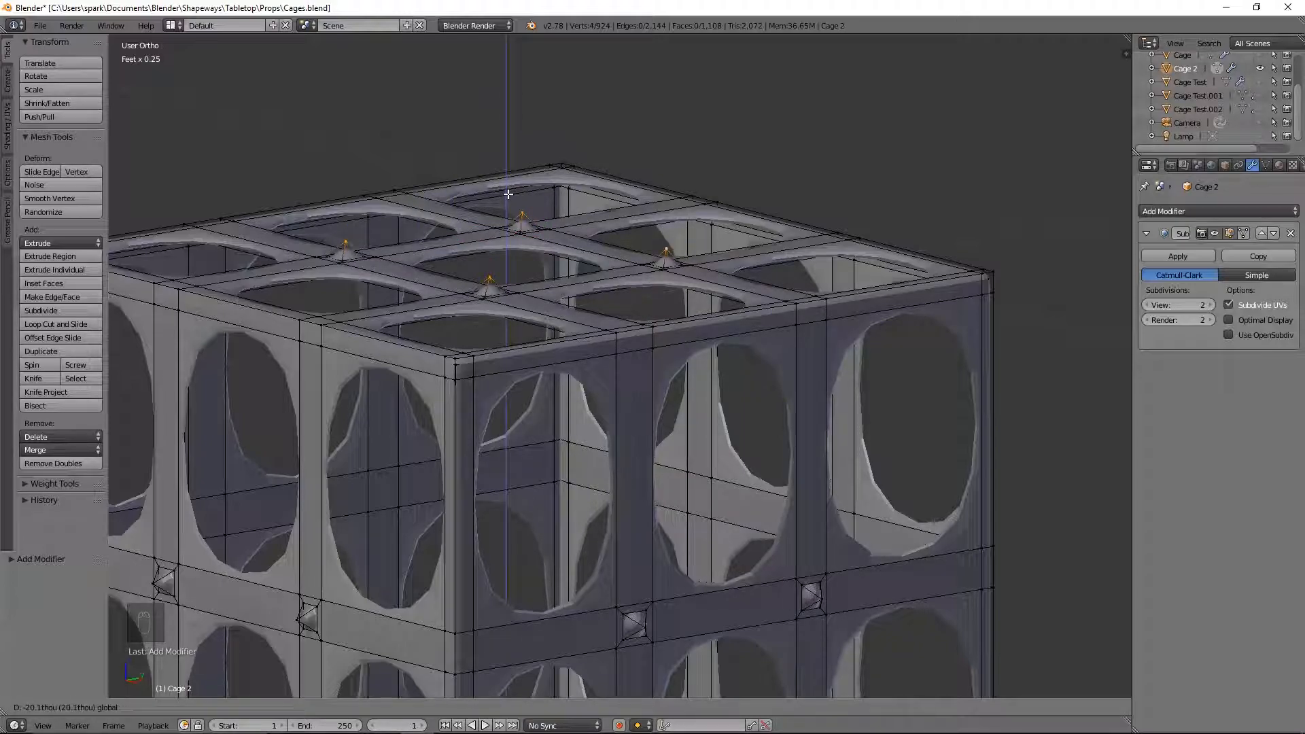
pyautogui.moveTo(764, 344); pyautogui.dragTo(692, 428, button='middle')
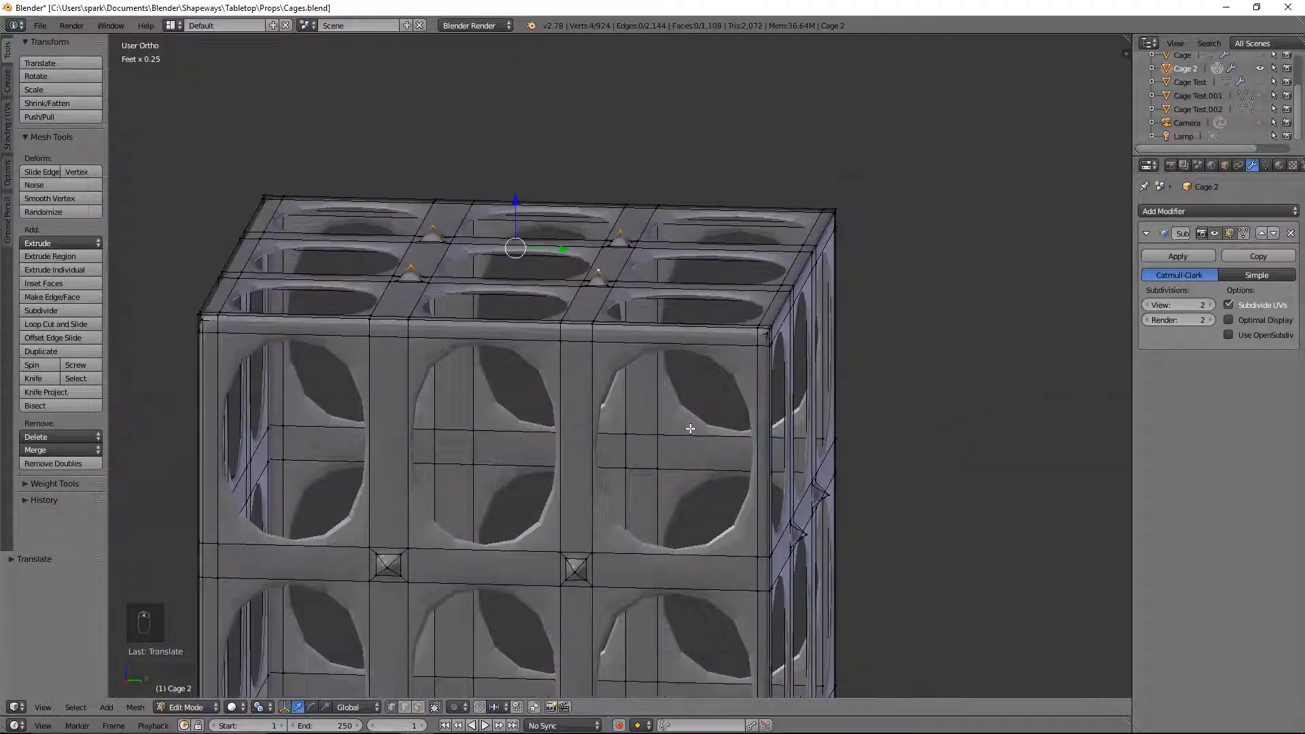
# In wireframe front view, box-select the cage's top row of bars below the rivet tips and crease their edges
pyautogui.press('KP_1')
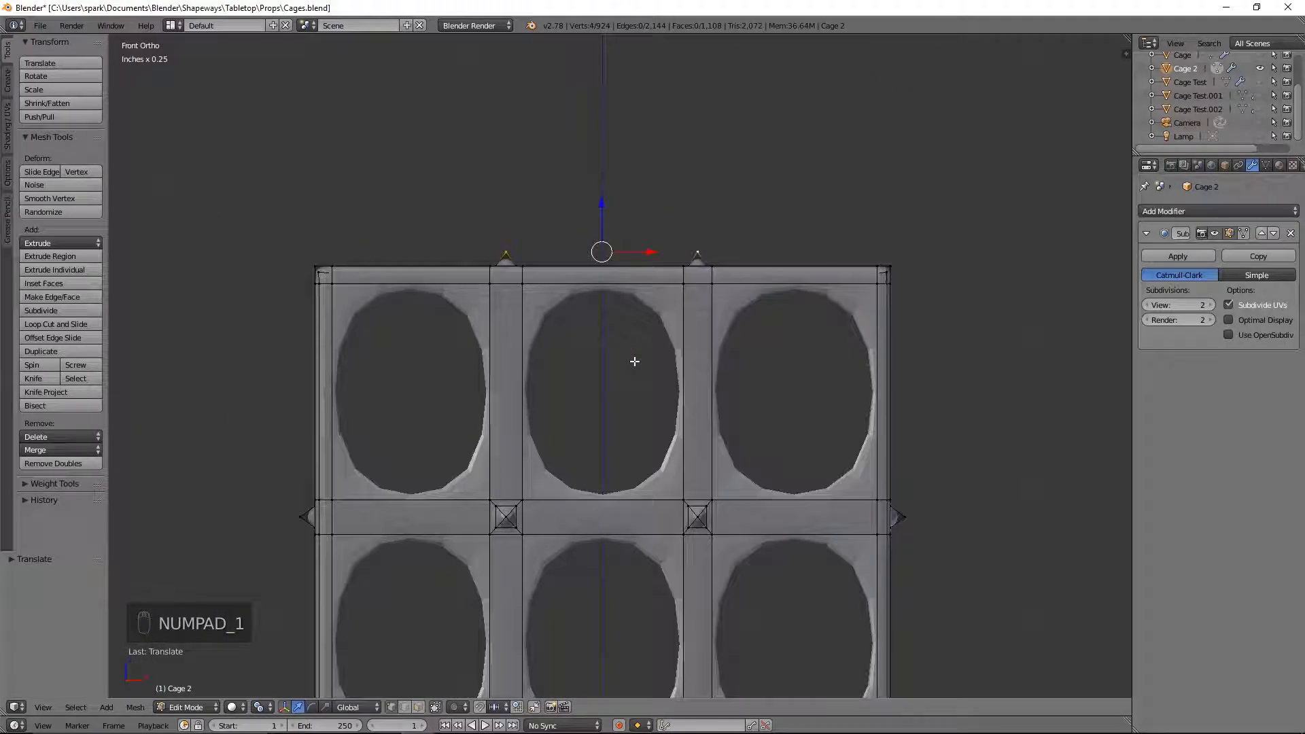
pyautogui.keyDown('shift'); pyautogui.scroll(-2, 565, 414); pyautogui.keyUp('shift')
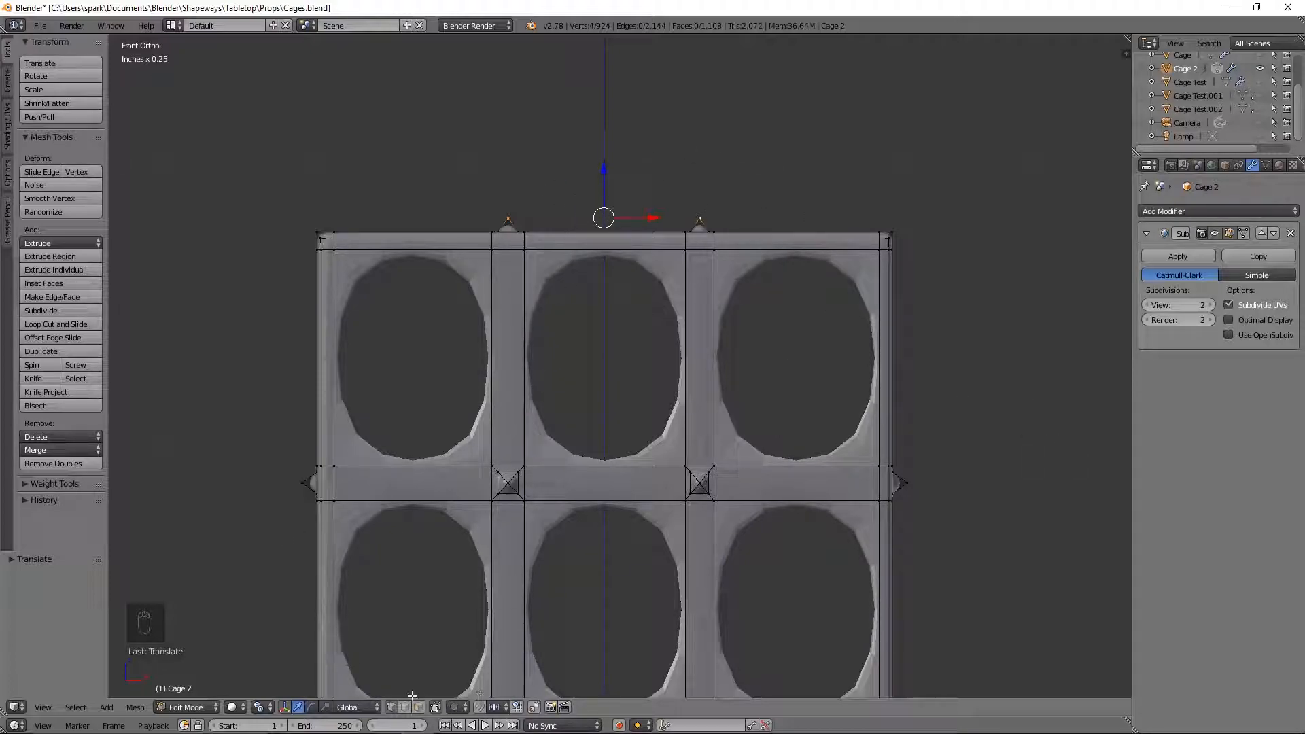
pyautogui.press('z')
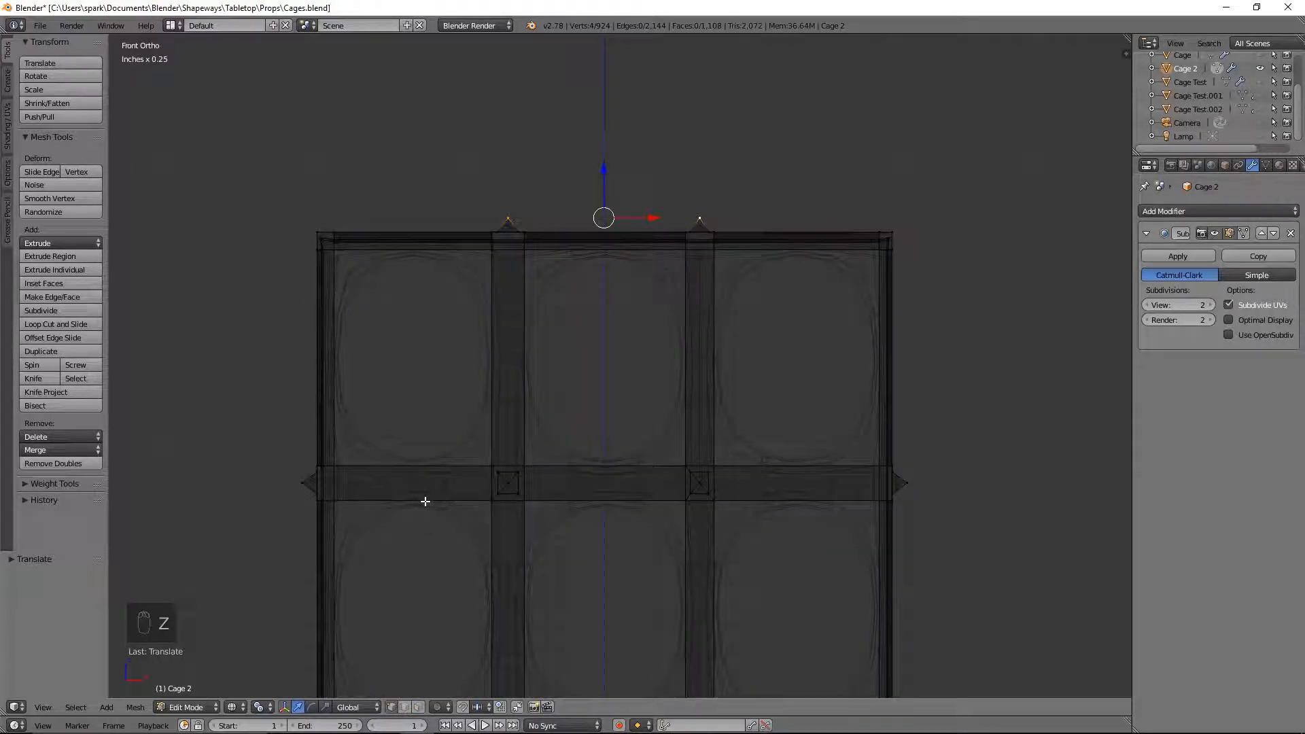
pyautogui.press('a')
pyautogui.press('b')
pyautogui.moveTo(282, 228); pyautogui.dragTo(938, 318)
pyautogui.hotkey('shift', 'e')
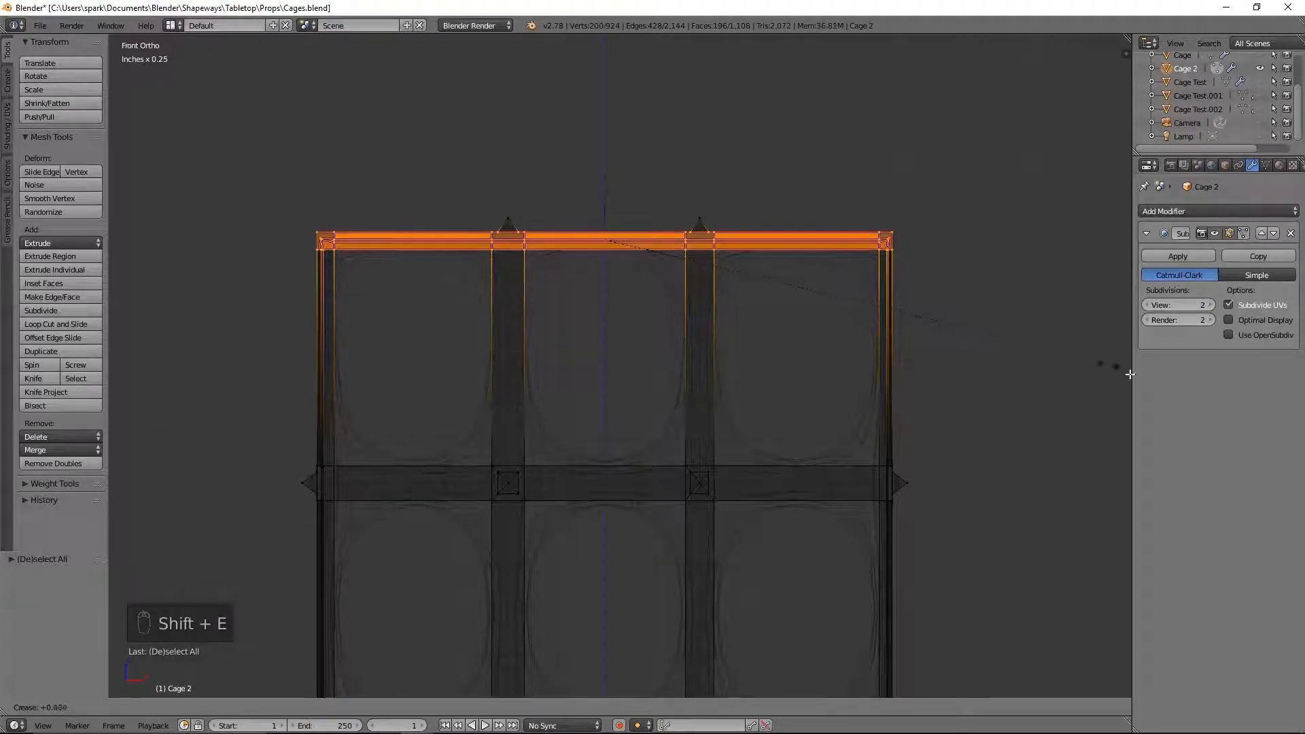
pyautogui.click(884, 462)
# Crease the edges of the bar sections between the top two rows and of the tapered bar ends
pyautogui.press('a')
pyautogui.press('b')
pyautogui.moveTo(306, 408); pyautogui.dragTo(918, 469)
pyautogui.hotkey('shift', 'e')
pyautogui.scroll(-3, 1046, 591)
pyautogui.press('a')
pyautogui.press('b')
pyautogui.moveTo(401, 621); pyautogui.dragTo(827, 694)
pyautogui.hotkey('shift', 'e')
# Crease the edges of the remaining vertical bar sections between the horizontal rows, one band at a time going upward
pyautogui.press('a')
pyautogui.press('b')
pyautogui.moveTo(439, 524); pyautogui.dragTo(779, 614)
pyautogui.hotkey('shift', 'e')
pyautogui.press('a')
pyautogui.press('b')
pyautogui.moveTo(437, 377); pyautogui.dragTo(775, 519)
pyautogui.hotkey('shift', 'e')
pyautogui.press('a')
pyautogui.press('b')
pyautogui.moveTo(435, 232); pyautogui.dragTo(775, 367)
pyautogui.hotkey('shift', 'e')
# Crease the edges in each of the cage's three vertical columns of openings, then return to solid shading
pyautogui.press('a')
pyautogui.press('b')
pyautogui.moveTo(437, 73); pyautogui.dragTo(550, 686)
pyautogui.hotkey('shift', 'e')
pyautogui.press('a')
pyautogui.press('b')
pyautogui.moveTo(555, 57); pyautogui.dragTo(658, 680)
pyautogui.hotkey('shift', 'e')
pyautogui.press('s')
pyautogui.press('a')
pyautogui.press('b')
pyautogui.moveTo(666, 73); pyautogui.dragTo(778, 683)
pyautogui.hotkey('shift', 'e')
pyautogui.press('a')
pyautogui.press('z')
# Crease the remaining edges in the upper part of the cage from the side view and return to Object Mode
pyautogui.moveTo(932, 402); pyautogui.dragTo(840, 428, button='middle')
pyautogui.press('KP_1')
pyautogui.press('KP_3')
pyautogui.press('z')
pyautogui.press('b')
pyautogui.moveTo(640, 61); pyautogui.dragTo(689, 294)
pyautogui.hotkey('shift', 'e')
pyautogui.press('a')
pyautogui.press('z')
pyautogui.scroll(-3, 940, 492)
pyautogui.moveTo(839, 484)
pyautogui.mouseDown(button='middle')
pyautogui.moveTo(941, 492)
pyautogui.moveTo(879, 518)
pyautogui.moveTo(782, 516)
pyautogui.moveTo(781, 467)
pyautogui.moveTo(679, 426)
pyautogui.mouseUp(button='middle')
pyautogui.press('Tab')
# Examine the creased bars and rounded rivets of the subdivided cage up close, from the front and from several angles
pyautogui.scroll(4, 748, 534)
pyautogui.keyDown('shift'); pyautogui.moveTo(705, 199); pyautogui.dragTo(591, 505, button='middle'); pyautogui.keyUp('shift')
pyautogui.scroll(-2, 704, 406)
pyautogui.scroll(-1, 633, 428)
pyautogui.scroll(-3, 678, 435)
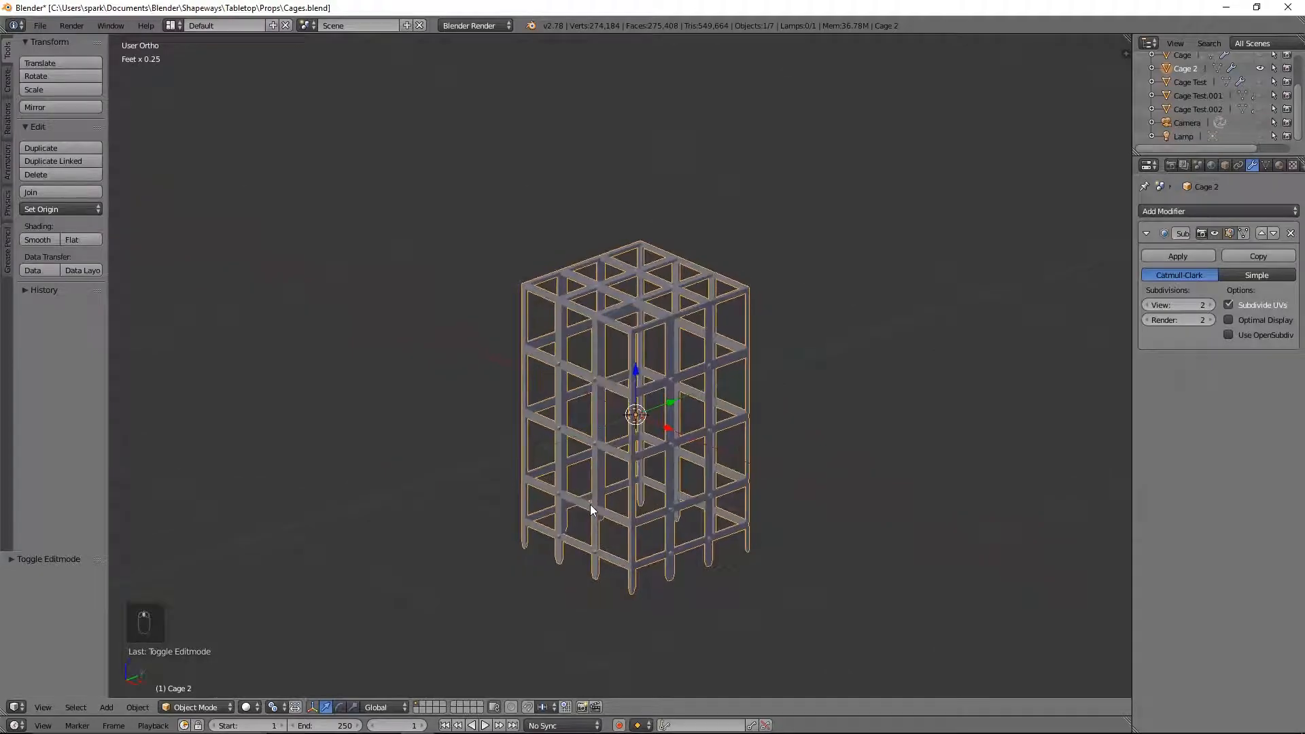
pyautogui.scroll(2, 679, 580)
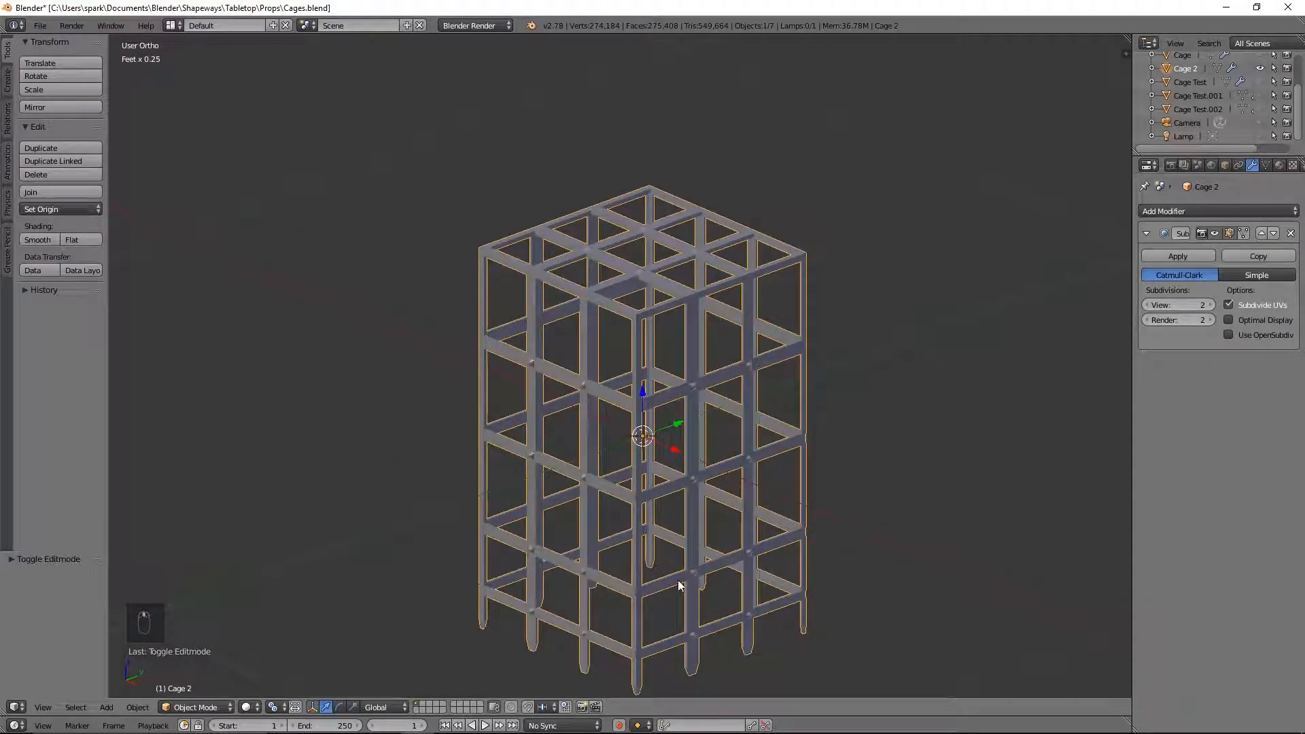
pyautogui.moveTo(673, 575); pyautogui.dragTo(609, 539, button='middle')
pyautogui.moveTo(574, 611); pyautogui.dragTo(865, 559, button='middle')
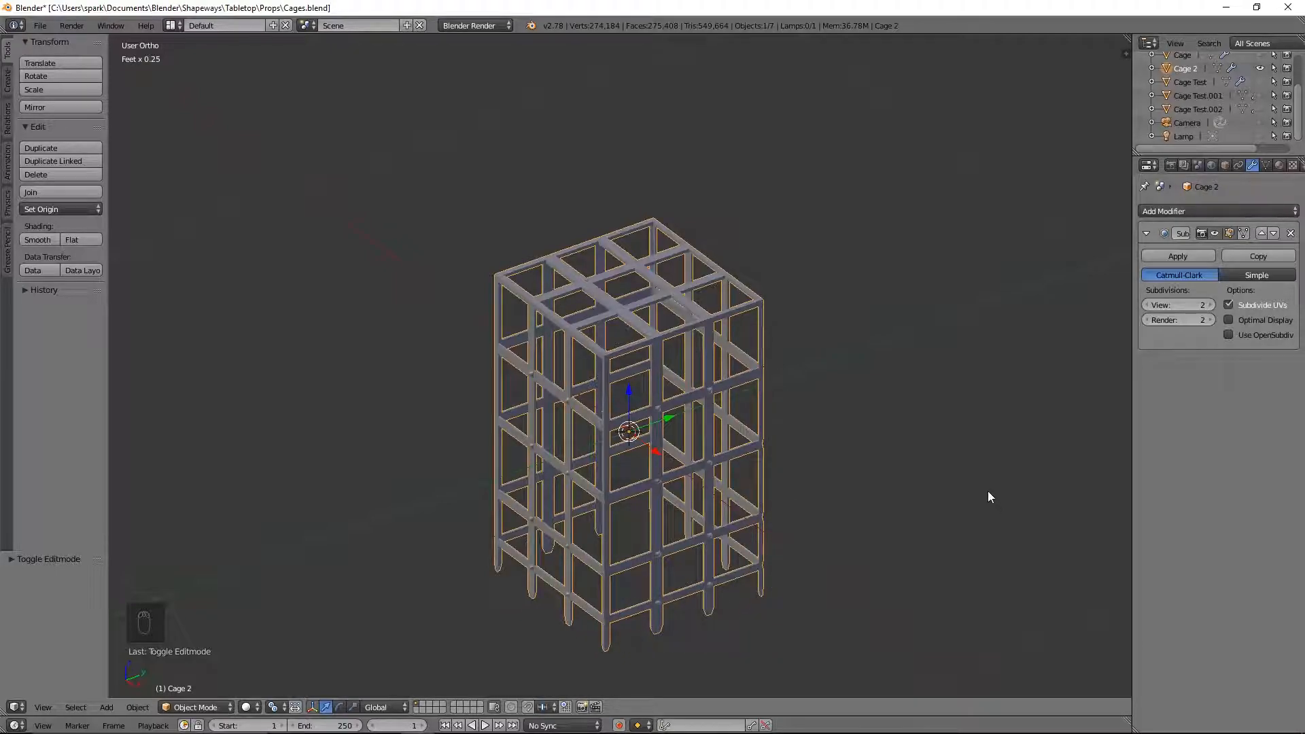
pyautogui.moveTo(981, 485); pyautogui.dragTo(855, 426, button='middle')
pyautogui.press('KP_1')
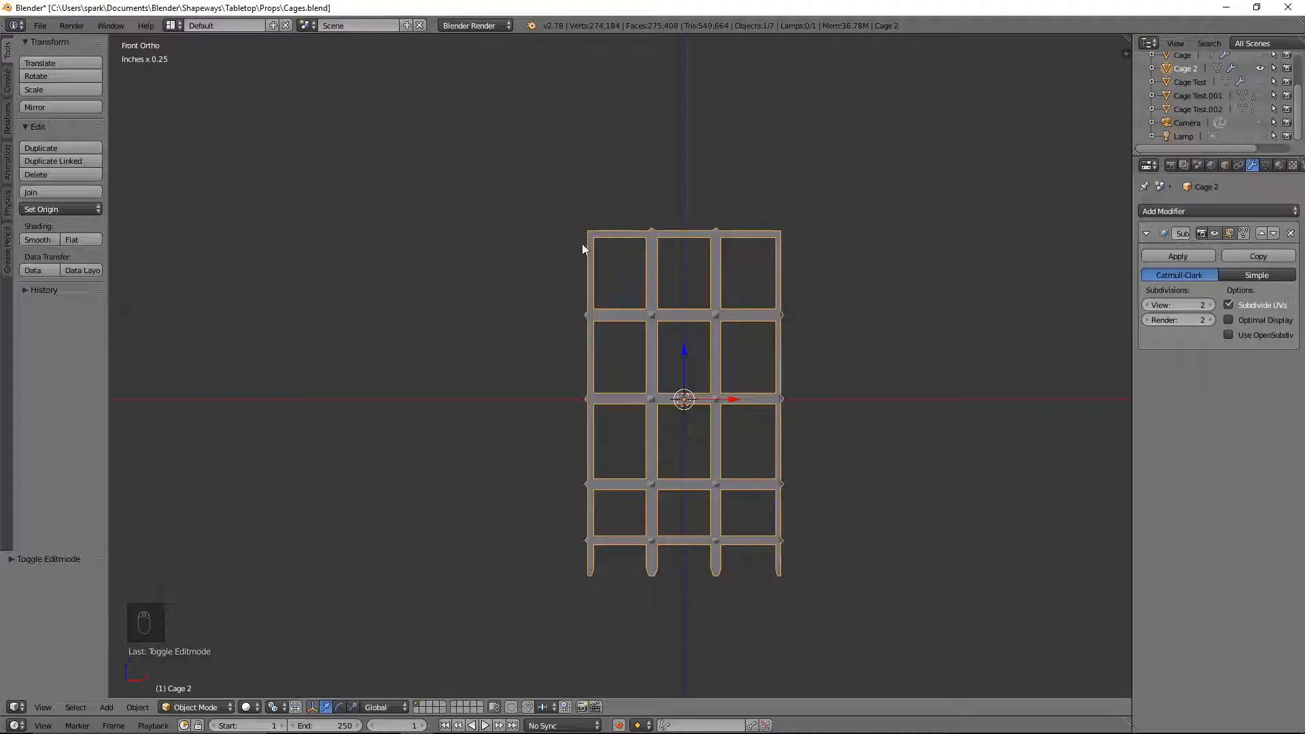
pyautogui.moveTo(824, 495); pyautogui.dragTo(737, 488, button='middle')
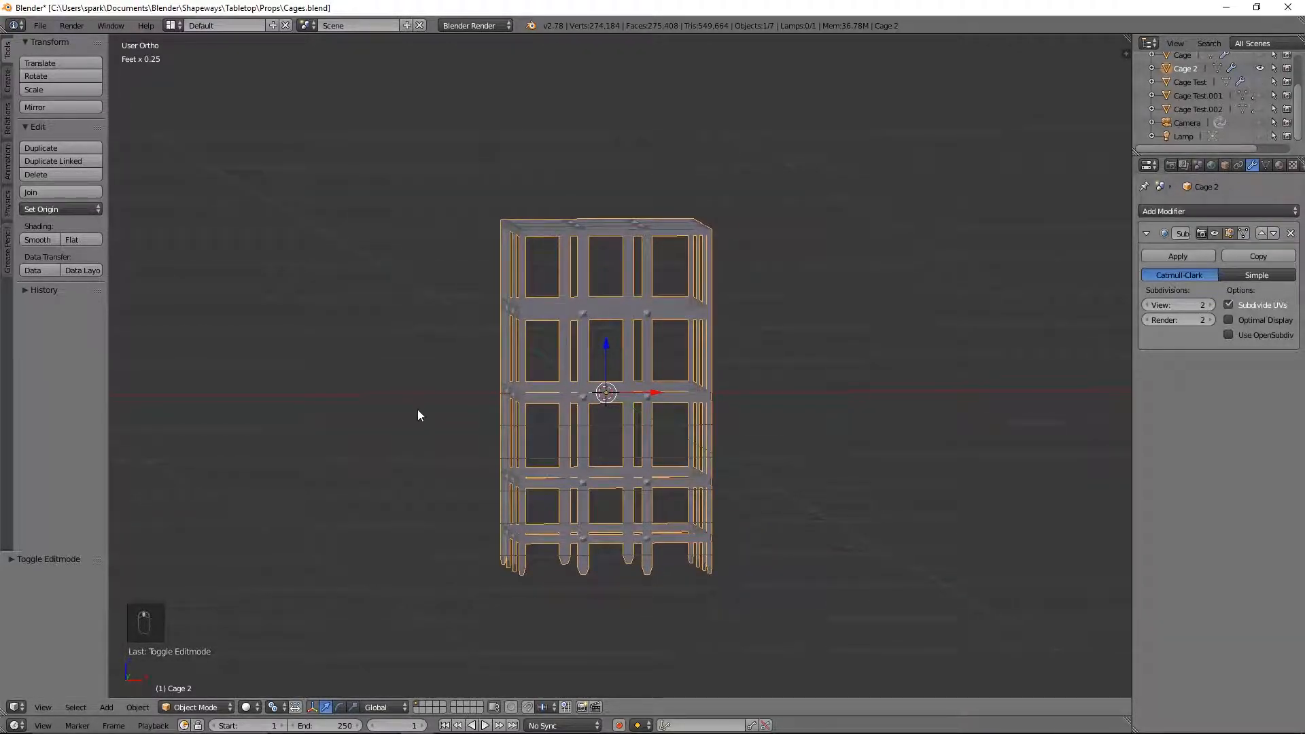
pyautogui.moveTo(777, 446); pyautogui.dragTo(653, 500, button='middle')
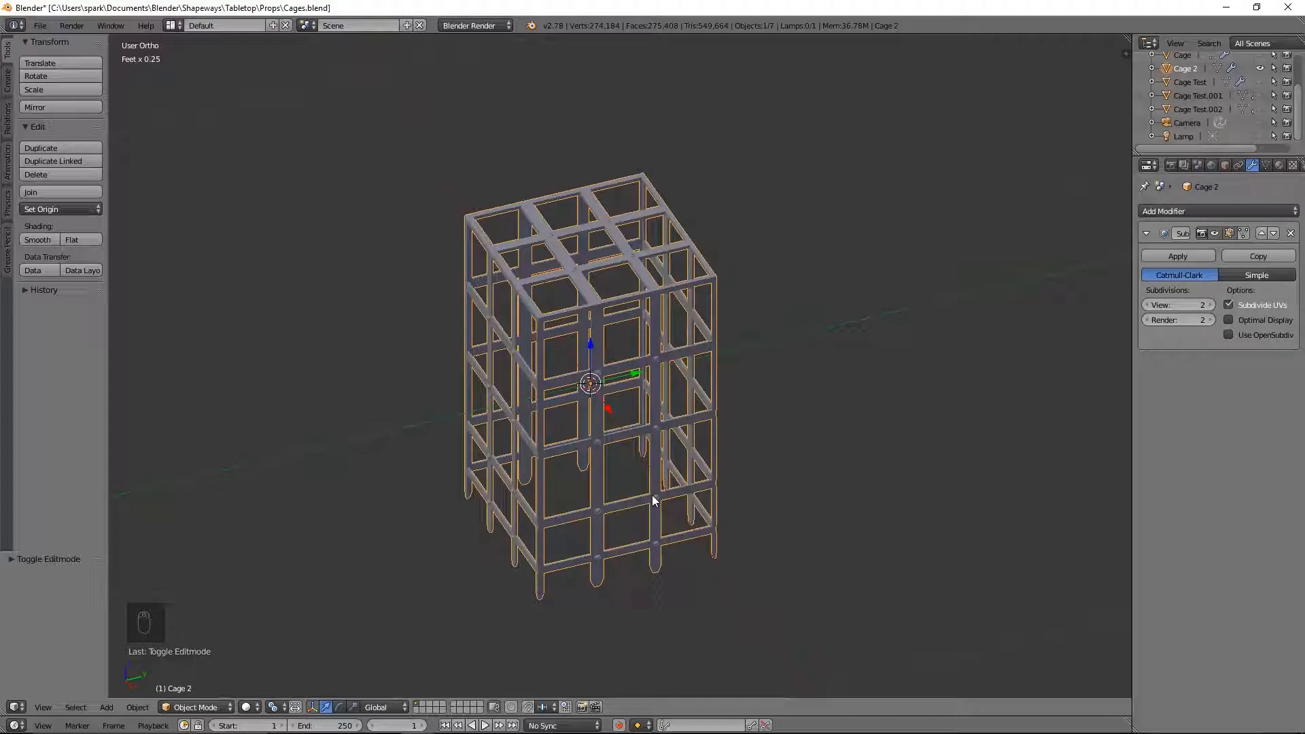
pyautogui.moveTo(651, 500); pyautogui.dragTo(861, 525, button='middle')
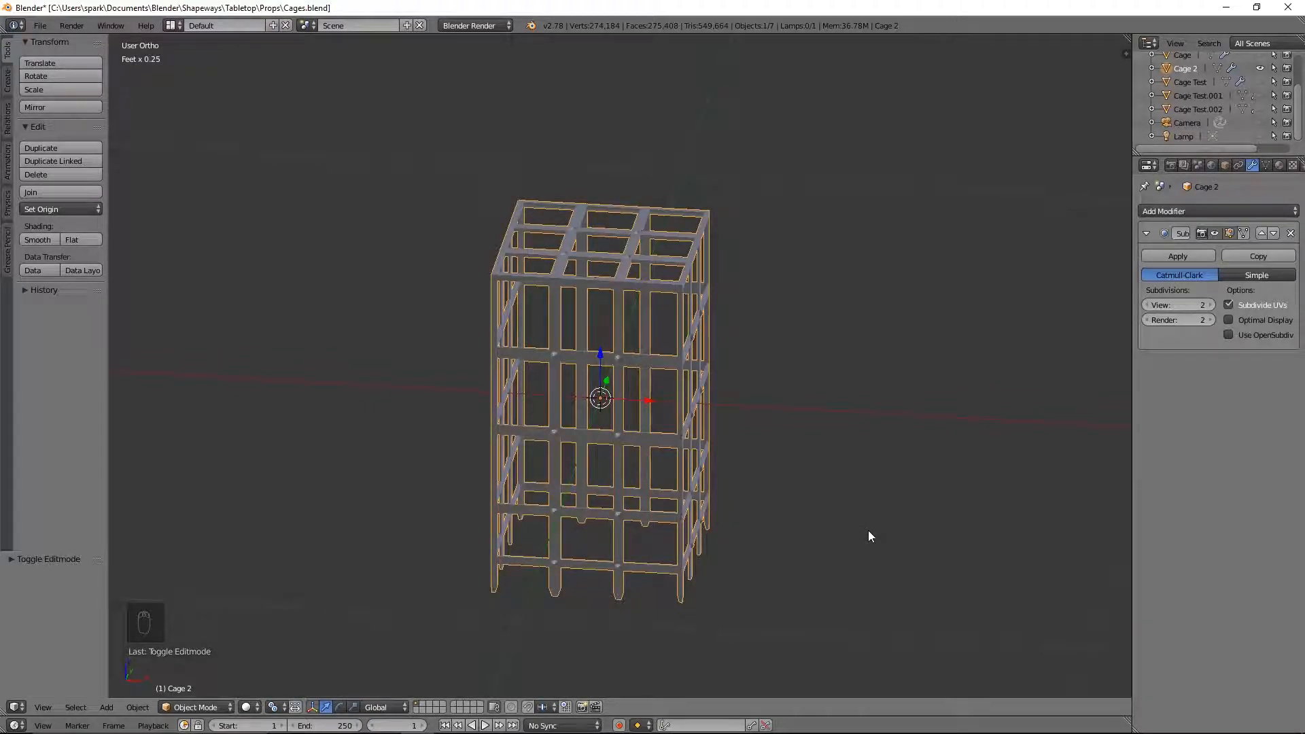